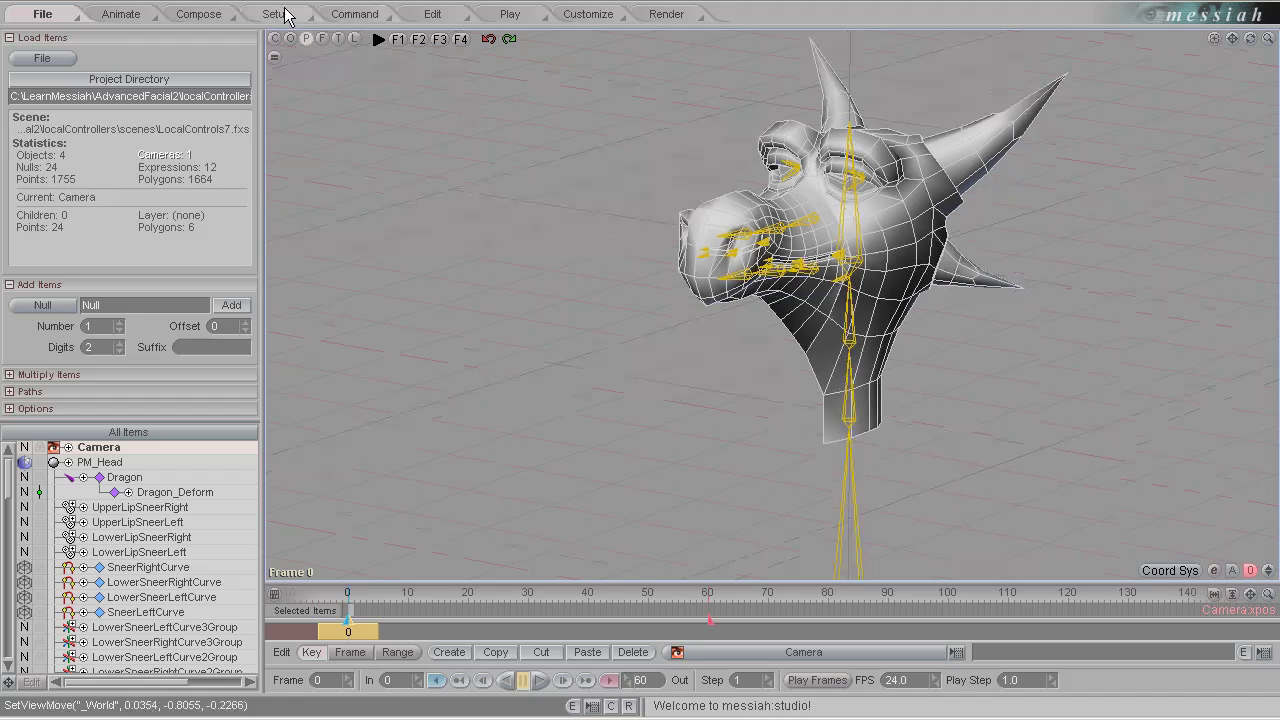
# In Setup mode, widen the item list, hide the Dragon_Body skeleton and collapse the PM_Head and Dragon_Body hierarchies
pyautogui.click(286, 14)
pyautogui.moveTo(258, 238); pyautogui.dragTo(526, 268)
pyautogui.moveTo(12, 337); pyautogui.dragTo(6, 270)
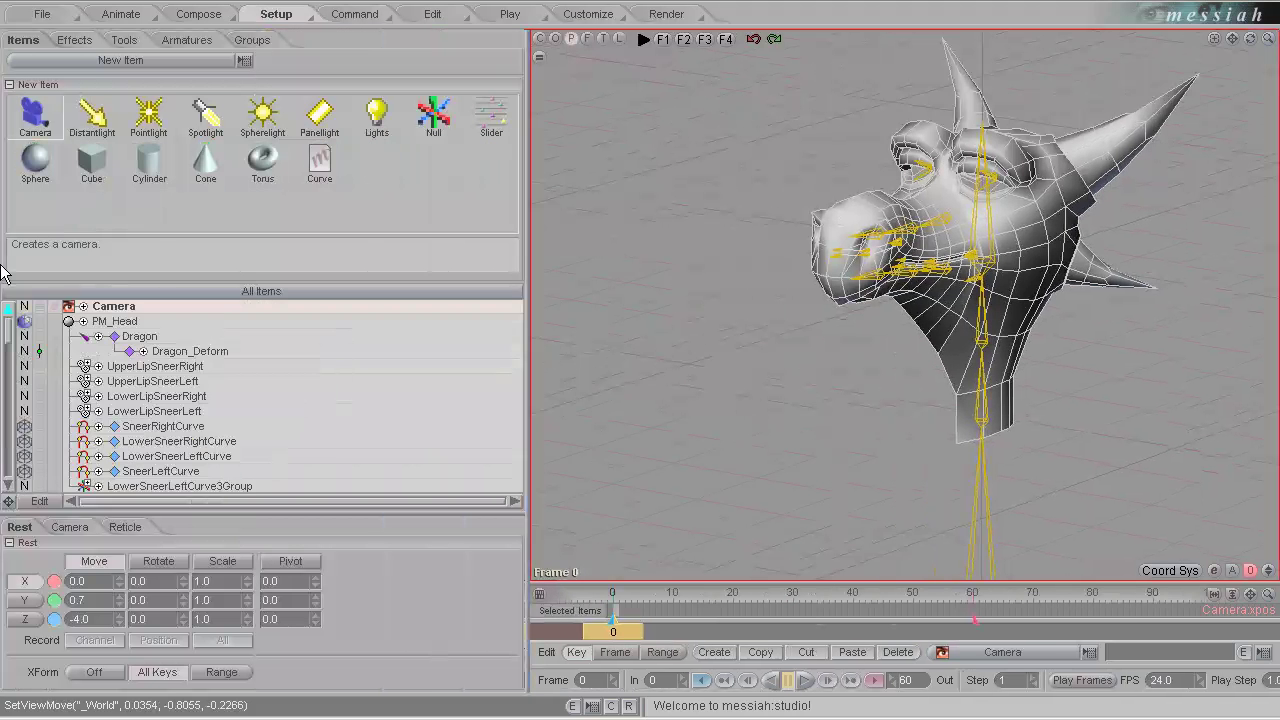
pyautogui.click(72, 322)
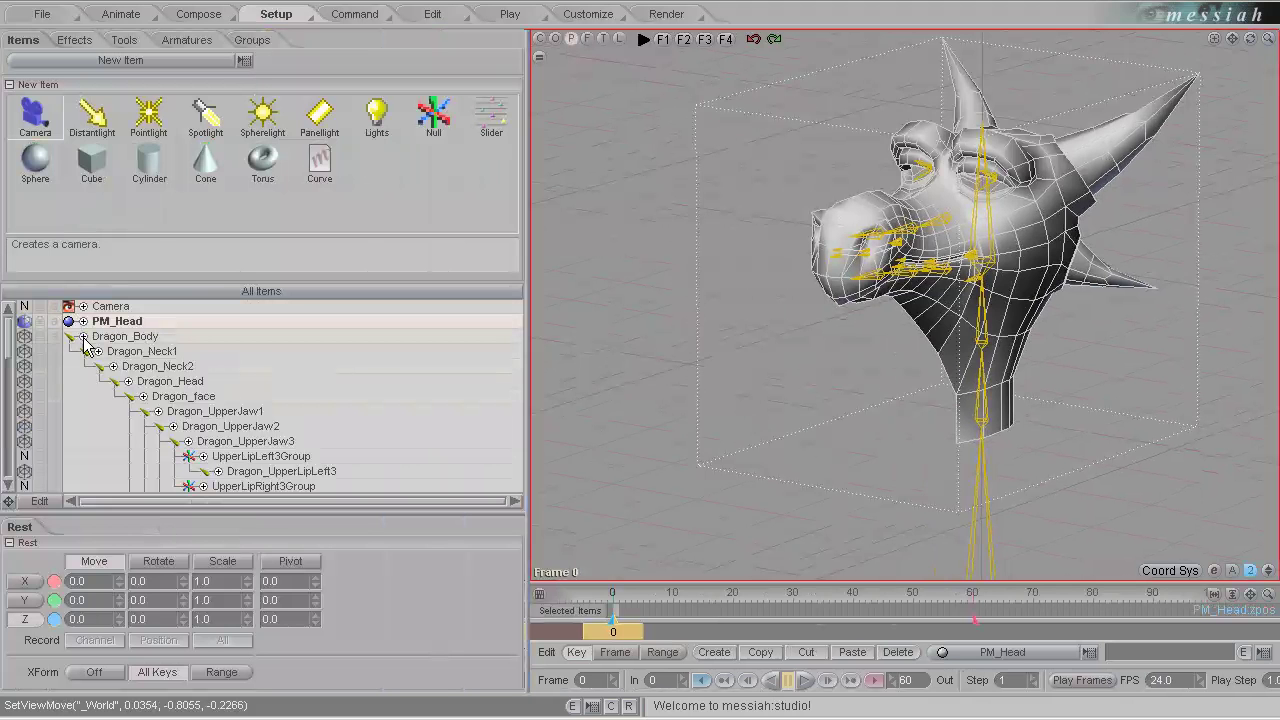
pyautogui.click(24, 337)
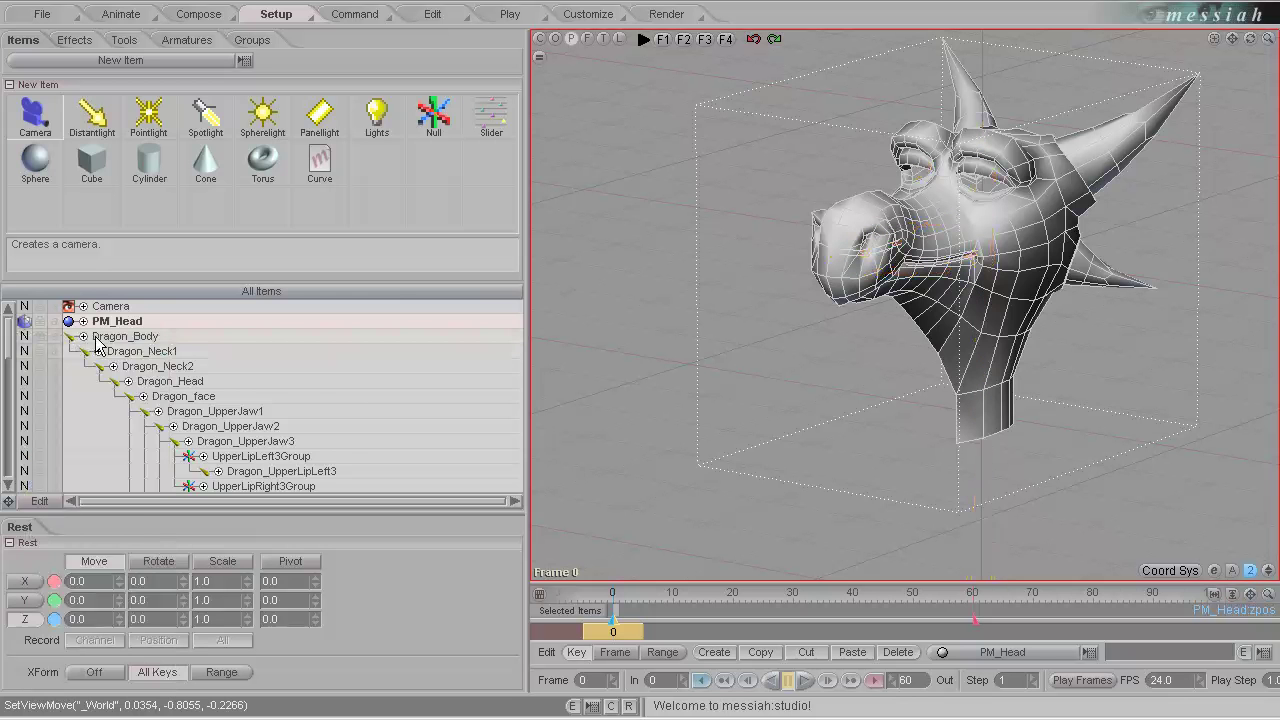
pyautogui.click(80, 347)
pyautogui.click(71, 341)
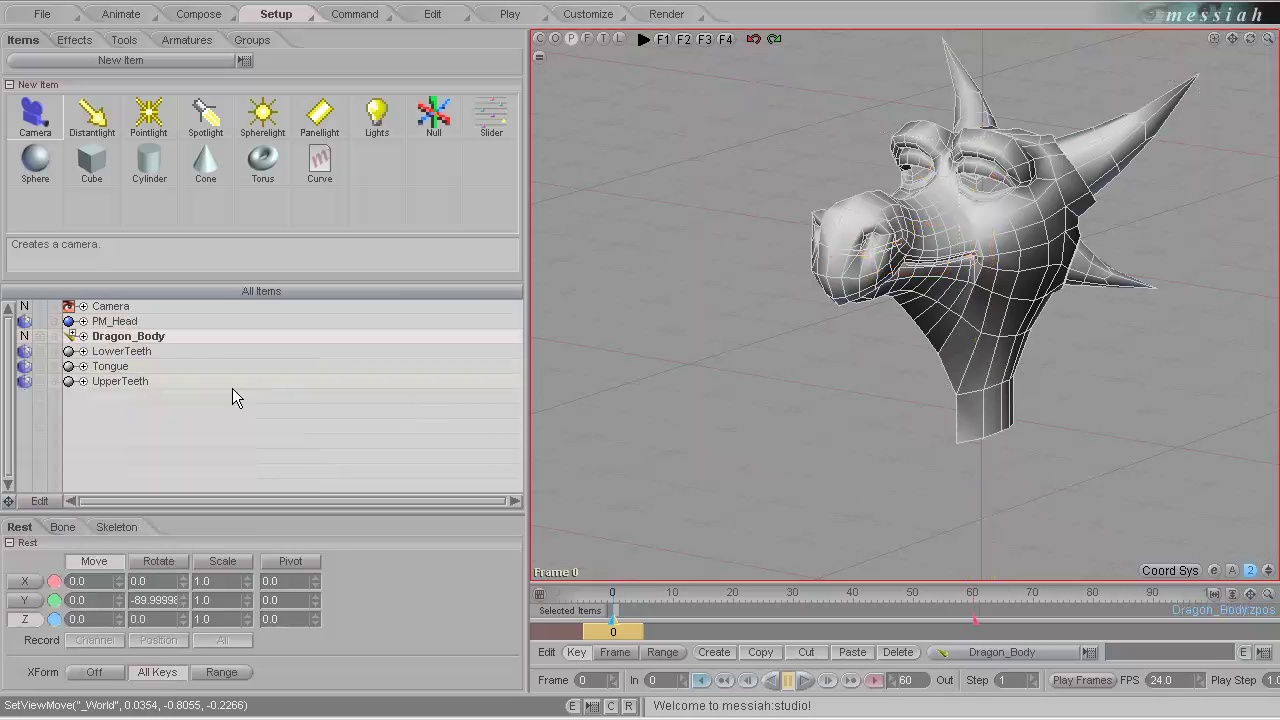
# Hide PM_Head, UpperTeeth and LowerTeeth so that only the Tongue object stays displayed, and select Tongue
pyautogui.click(113, 367)
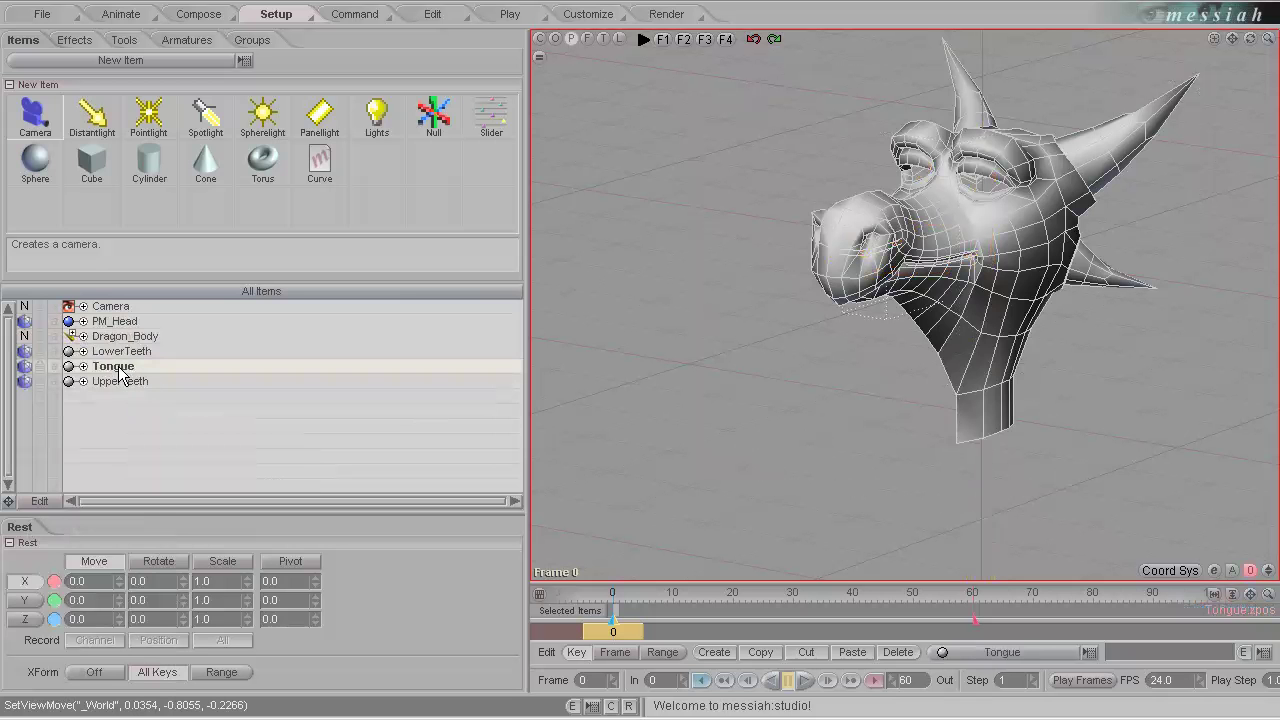
pyautogui.click(131, 322)
pyautogui.keyDown('ctrl'); pyautogui.click(133, 381); pyautogui.keyUp('ctrl')
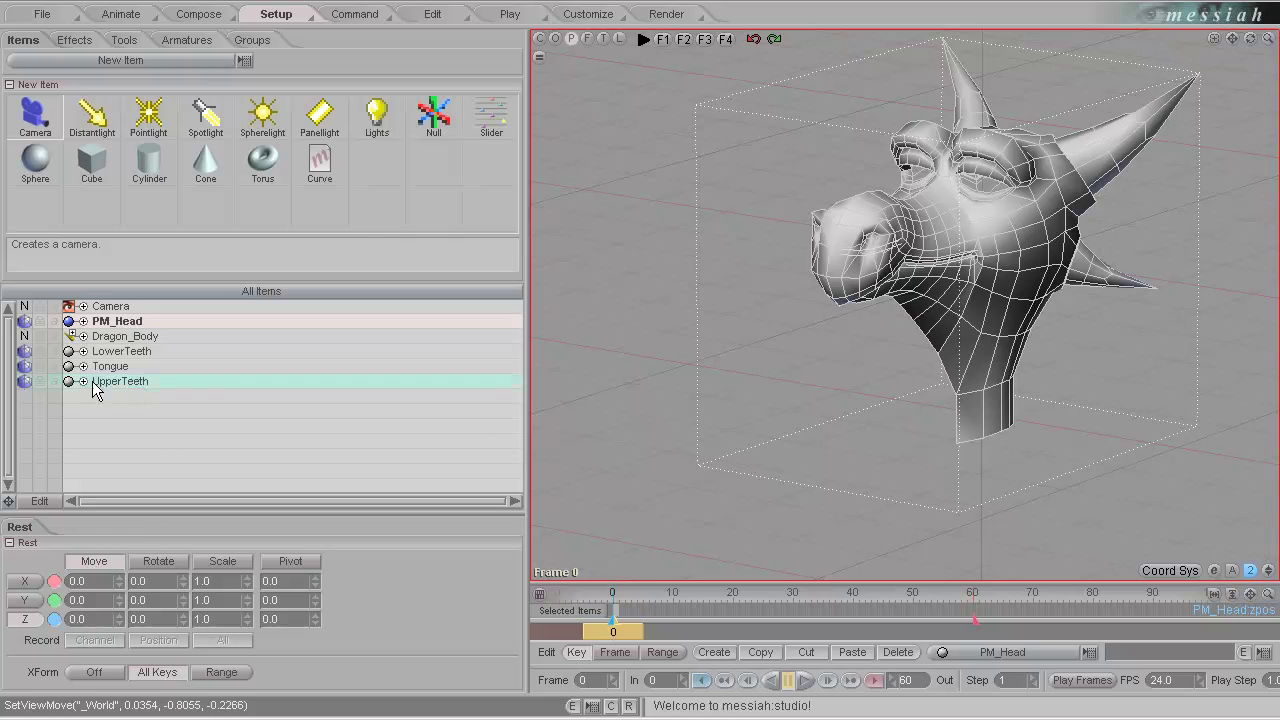
pyautogui.keyDown('ctrl'); pyautogui.click(130, 351); pyautogui.keyUp('ctrl')
pyautogui.click(43, 338)
pyautogui.click(63, 331)
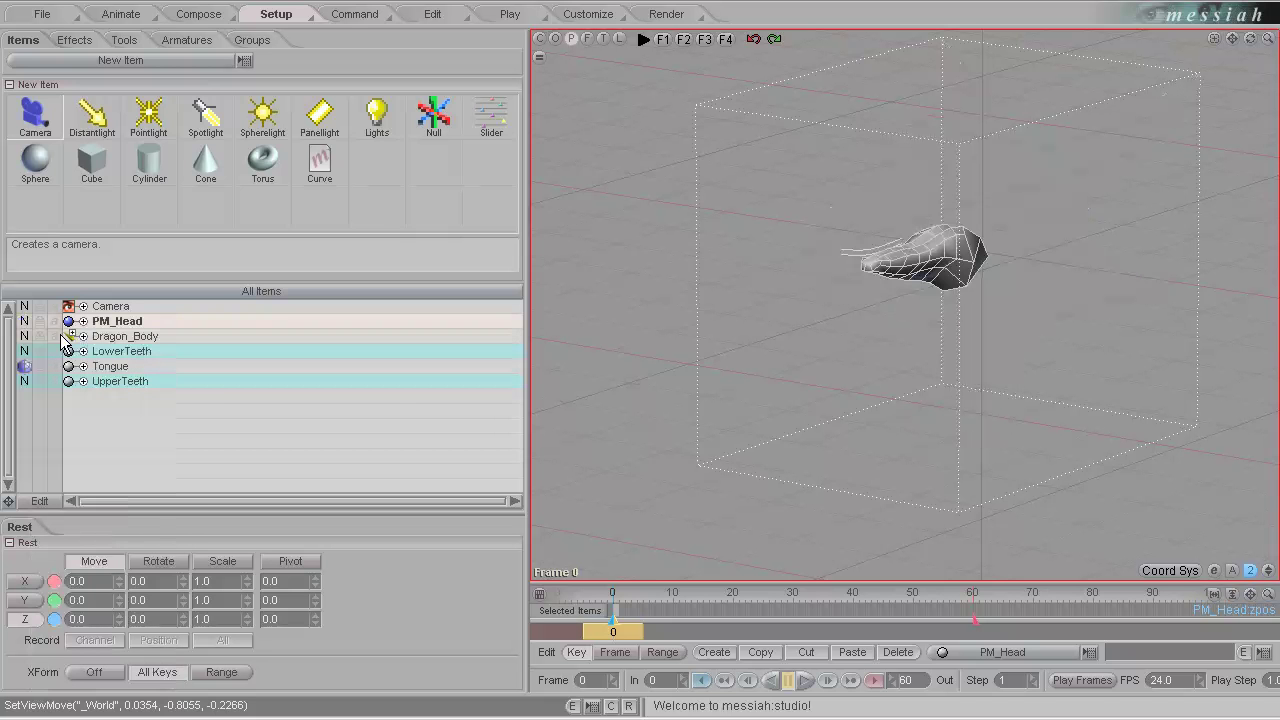
pyautogui.click(110, 367)
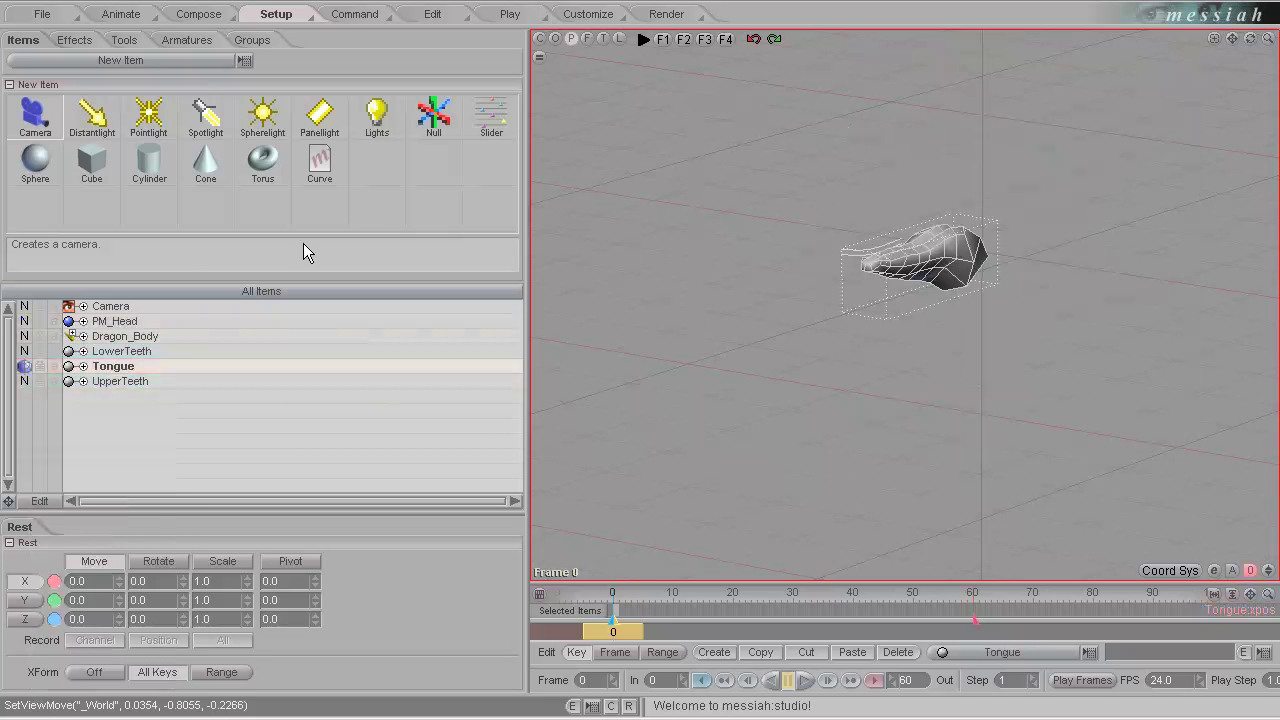
# Examine the Dragon_Deform effect's target options for the Tongue object, switching Use Pre-Deformed Points off and back on
pyautogui.click(70, 322)
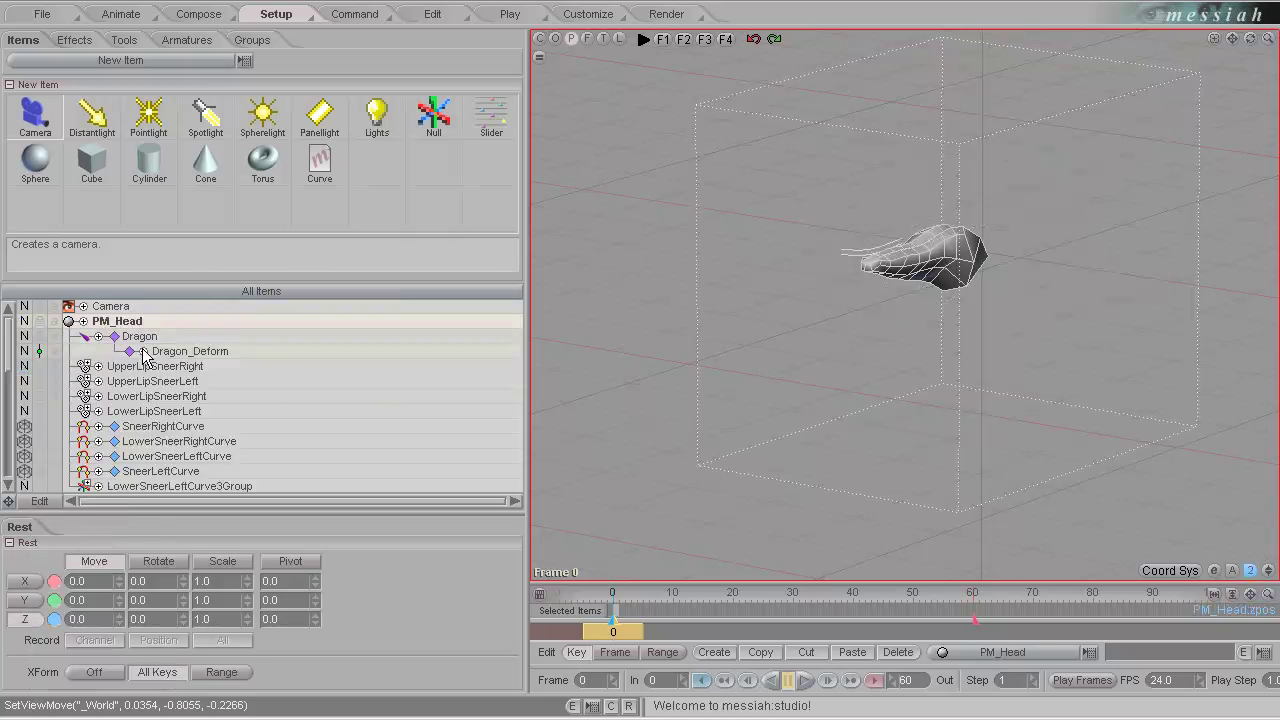
pyautogui.click(175, 351)
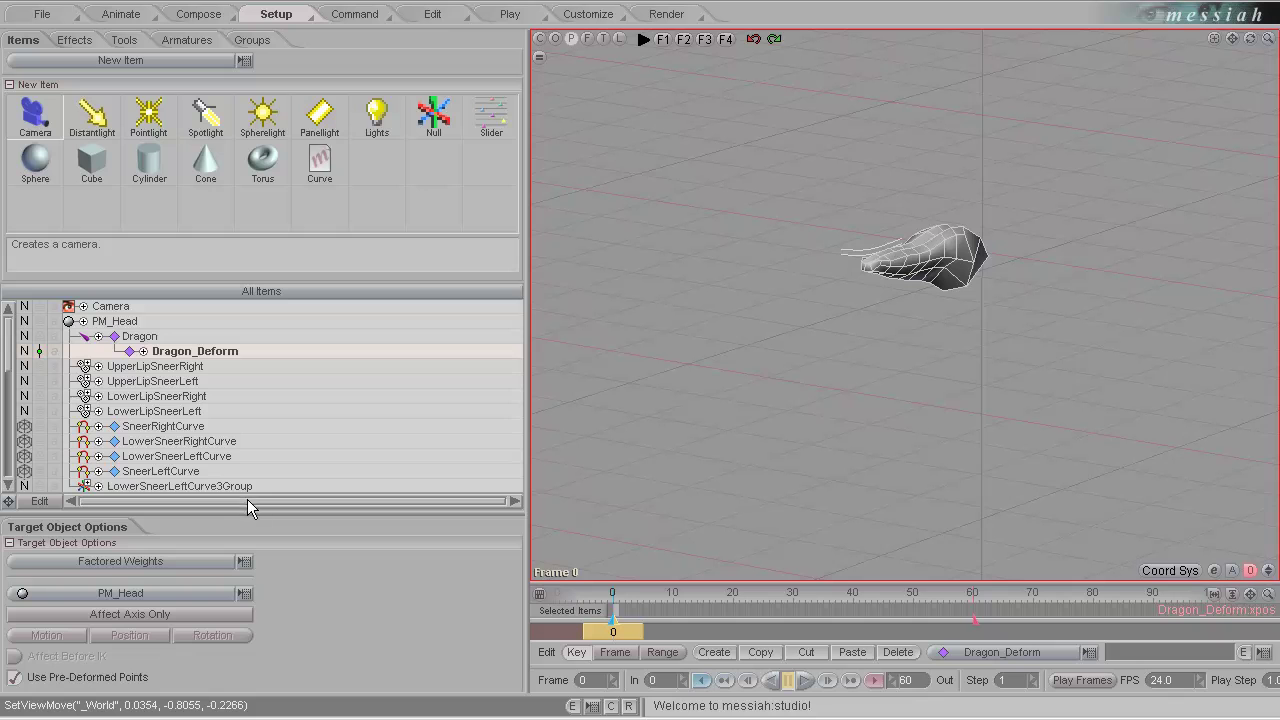
pyautogui.moveTo(249, 512); pyautogui.dragTo(249, 388)
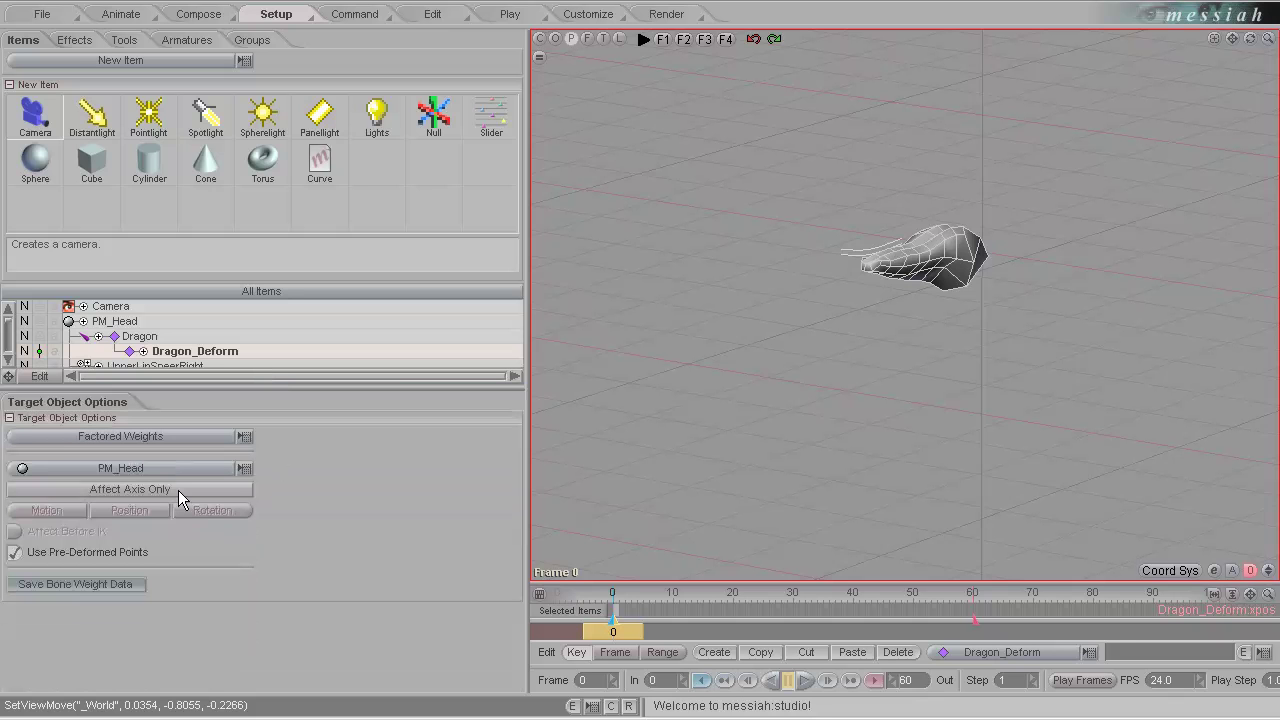
pyautogui.click(236, 469)
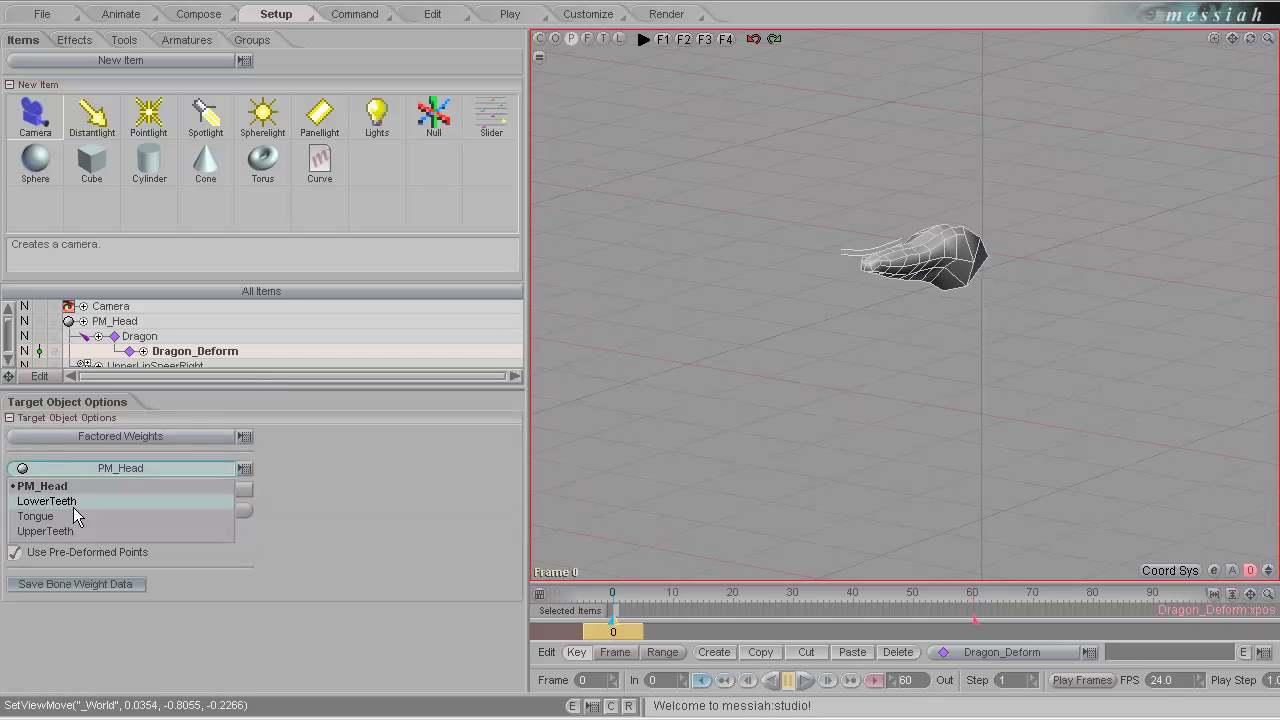
pyautogui.click(35, 516)
pyautogui.click(15, 554)
pyautogui.click(15, 554)
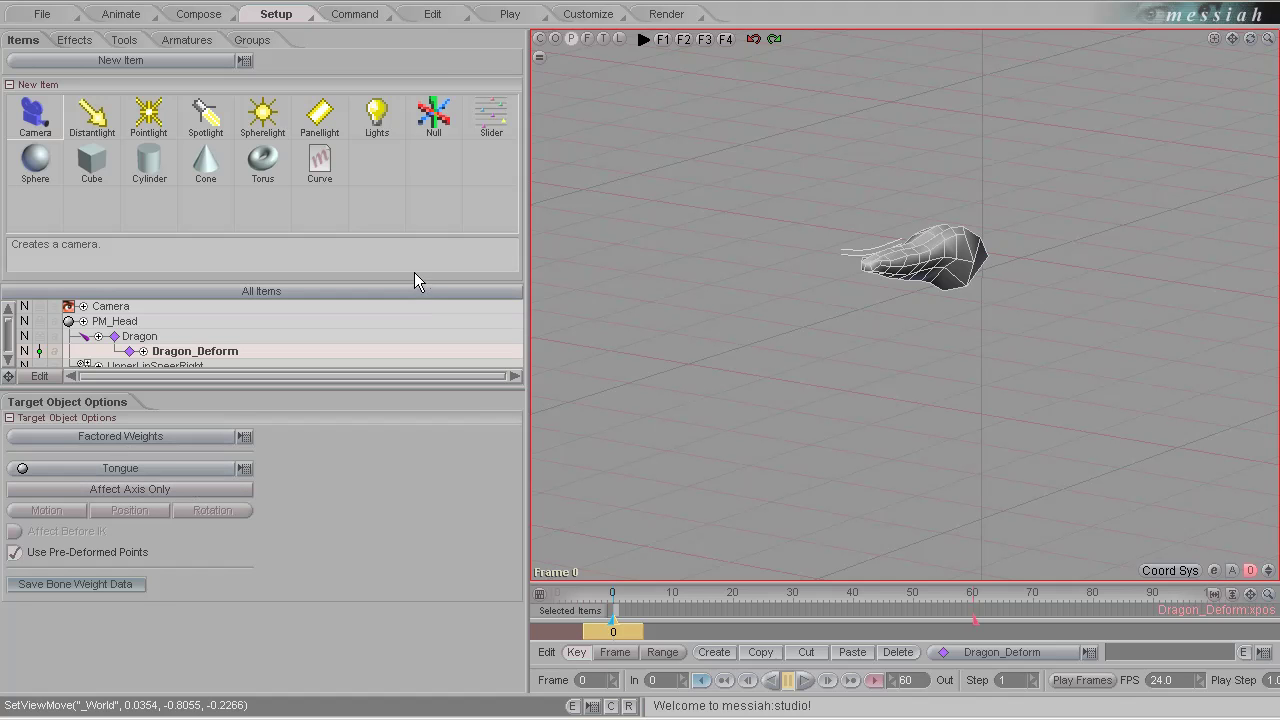
# Collapse PM_Head and add a Bone_Deform effect to the Tongue object, working in the left view
pyautogui.moveTo(384, 388); pyautogui.dragTo(384, 493)
pyautogui.click(67, 321)
pyautogui.click(112, 366)
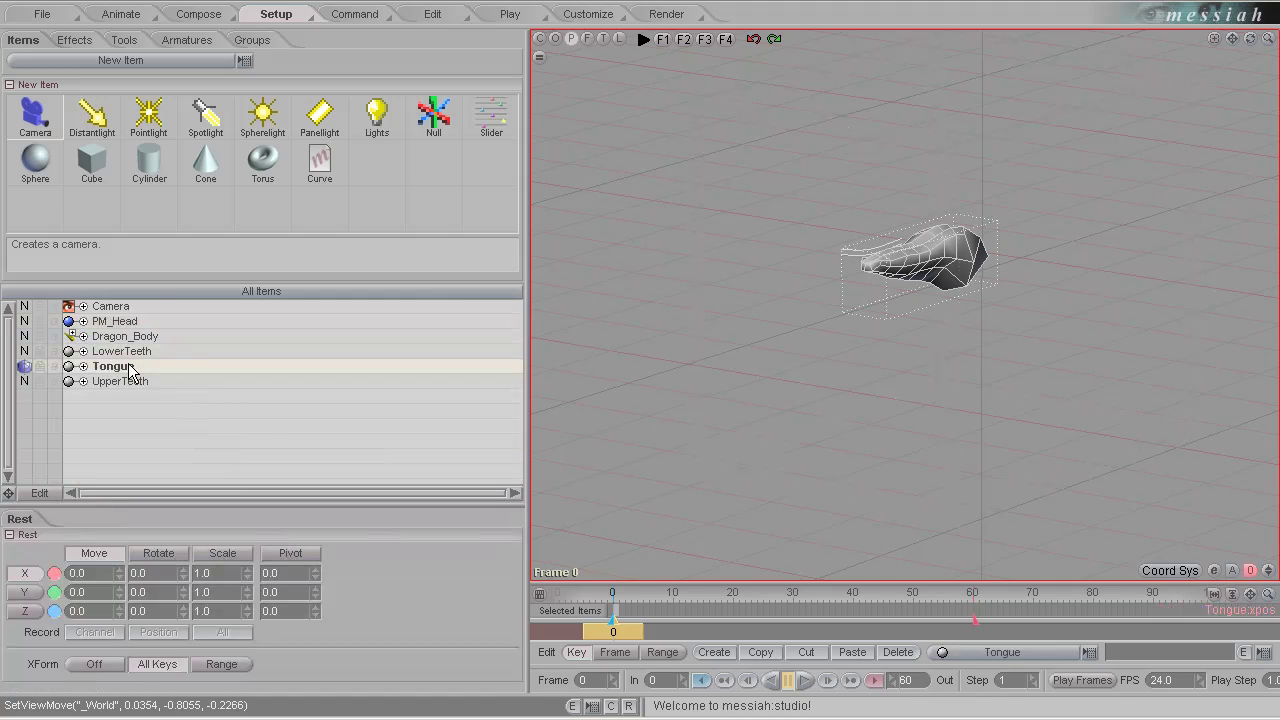
pyautogui.click(619, 38)
pyautogui.scroll(-3, 868, 423)
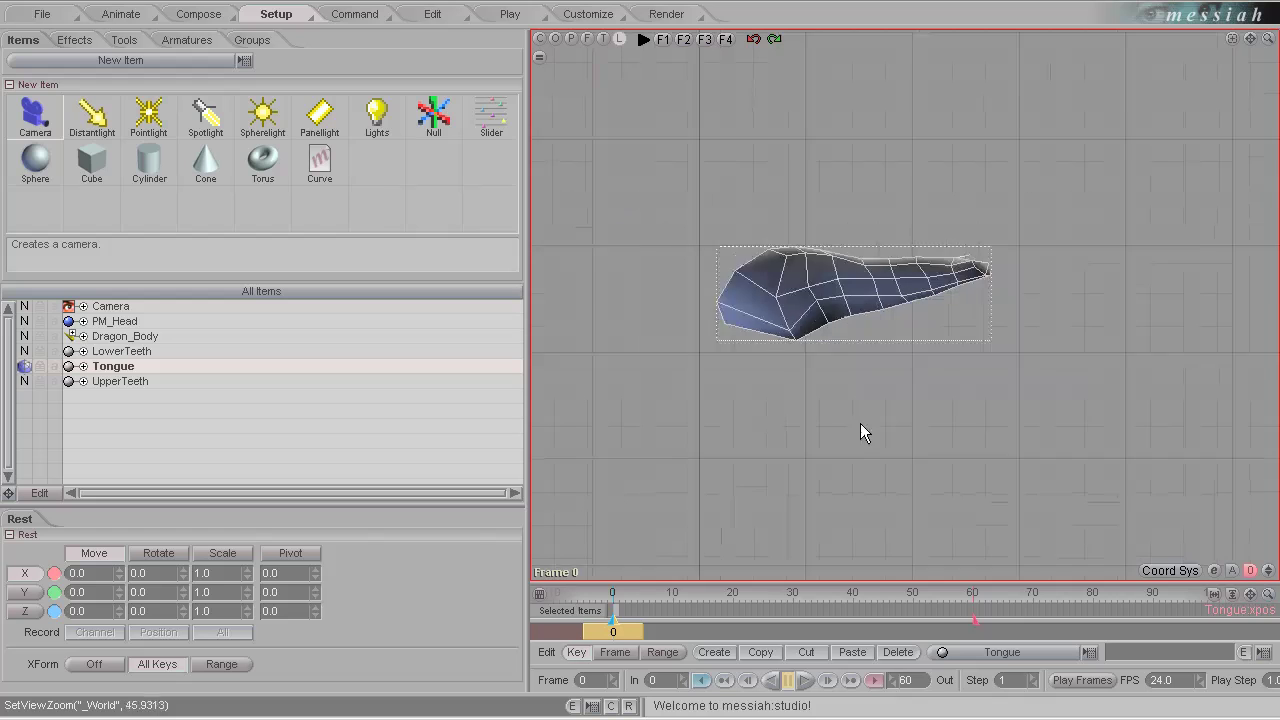
pyautogui.click(74, 39)
pyautogui.click(111, 58)
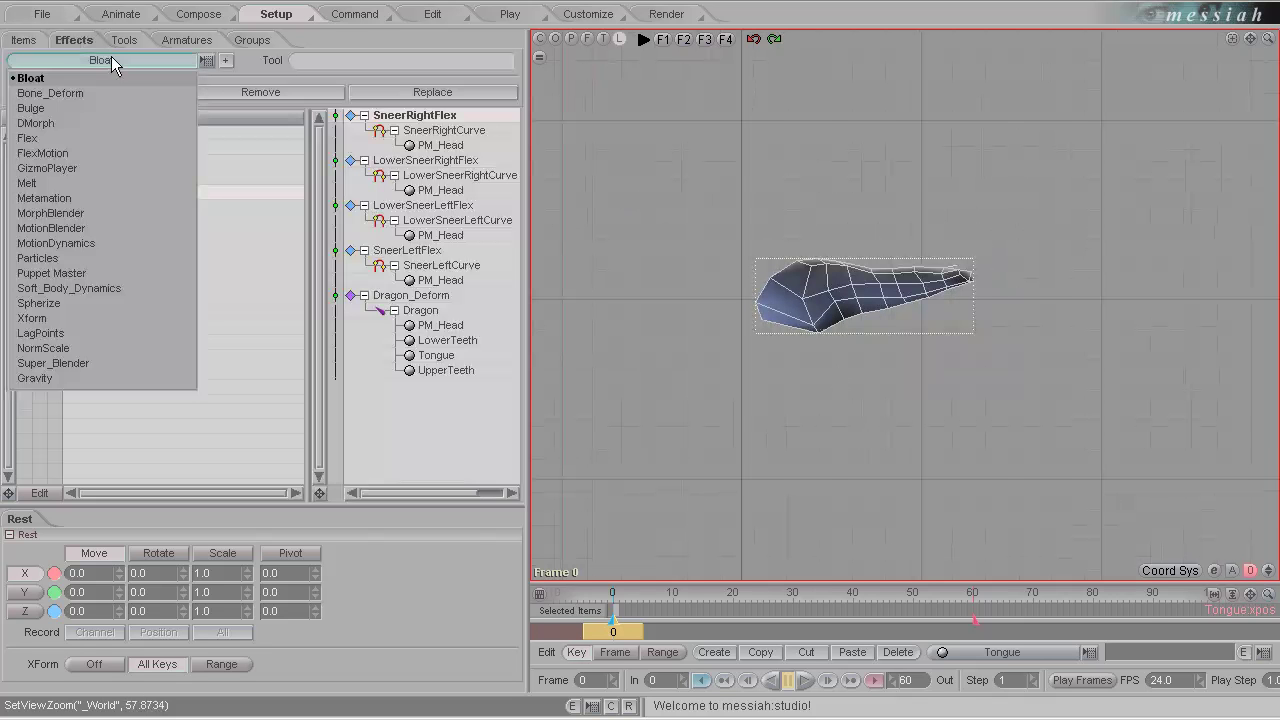
pyautogui.click(68, 93)
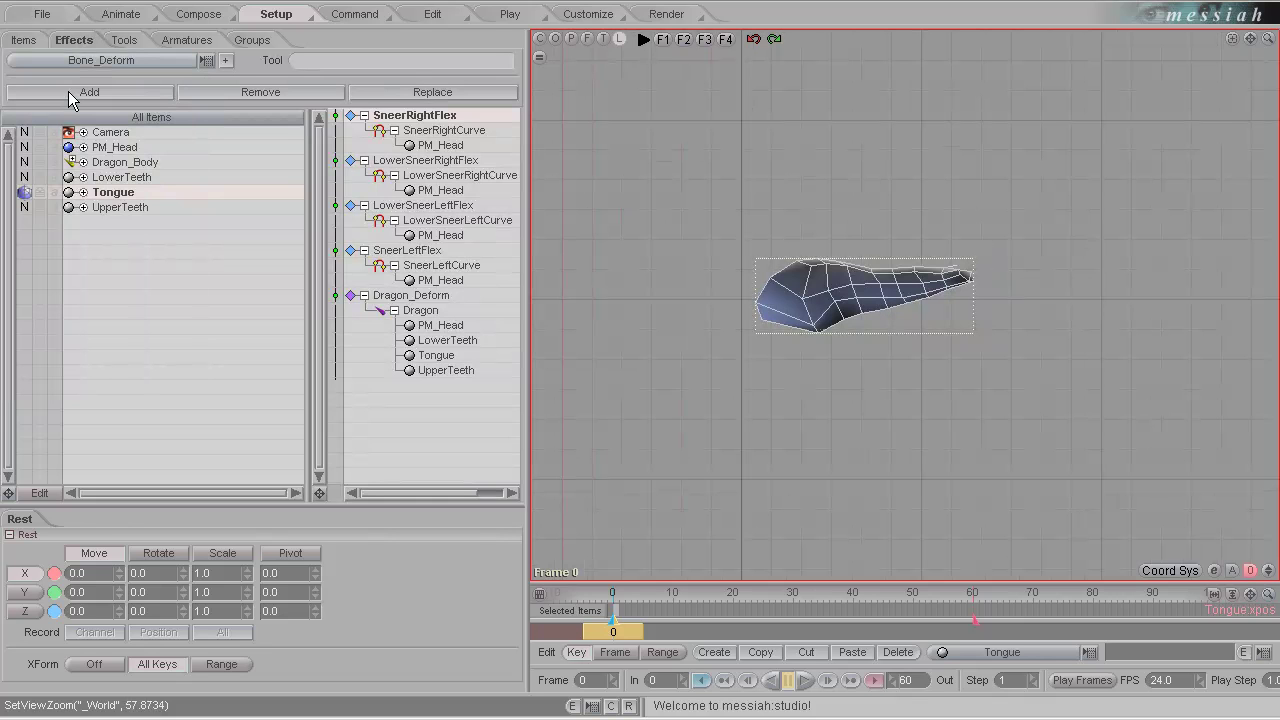
pyautogui.click(70, 93)
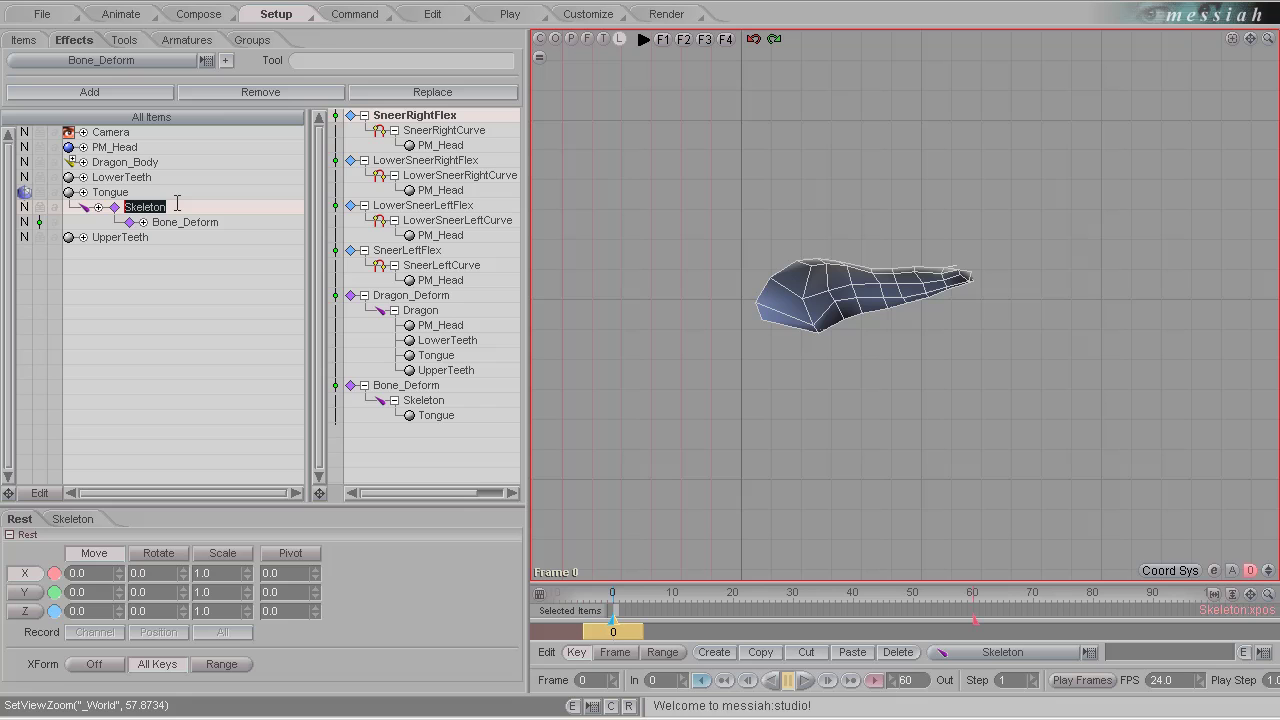
# Rename the tongue's new skeleton as Dragon_Tongue and its bone deform effect as Dragon_Tongue_Deform
pyautogui.write('Dragon_Tongue')
pyautogui.click(180, 222)
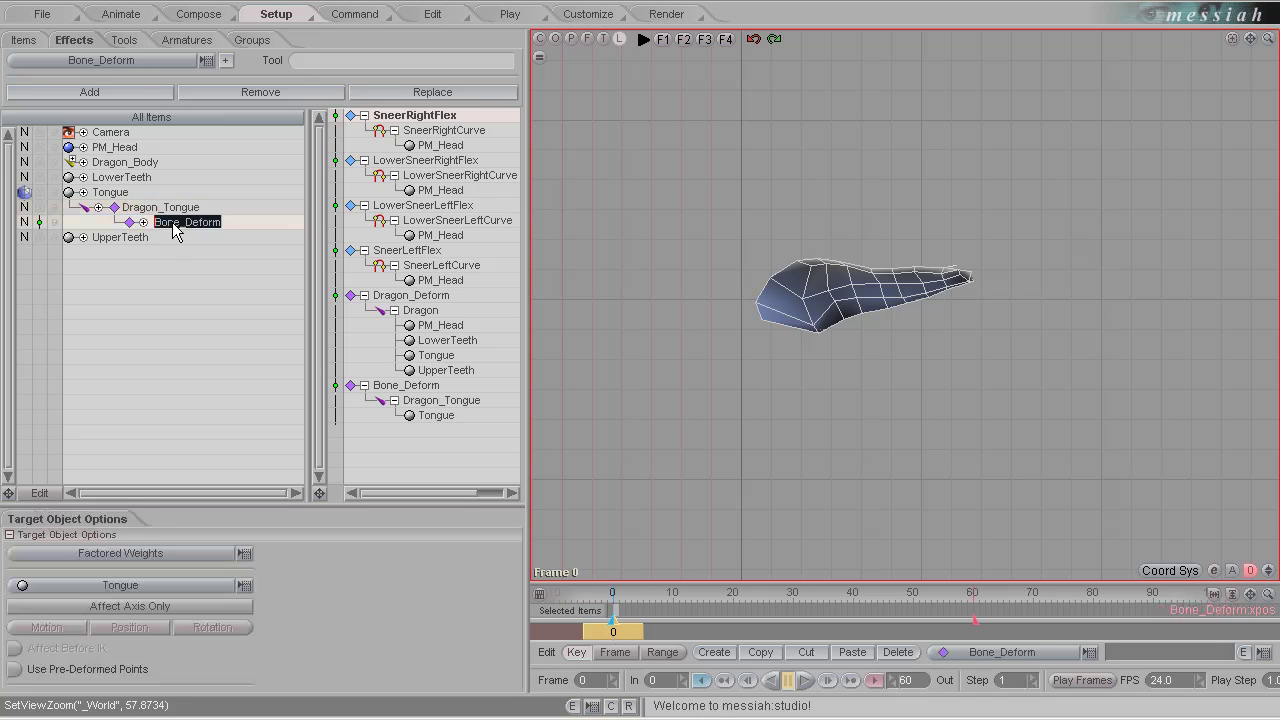
pyautogui.doubleClick(179, 222)
pyautogui.write('Dragon_Tongue')
pyautogui.press('Return')
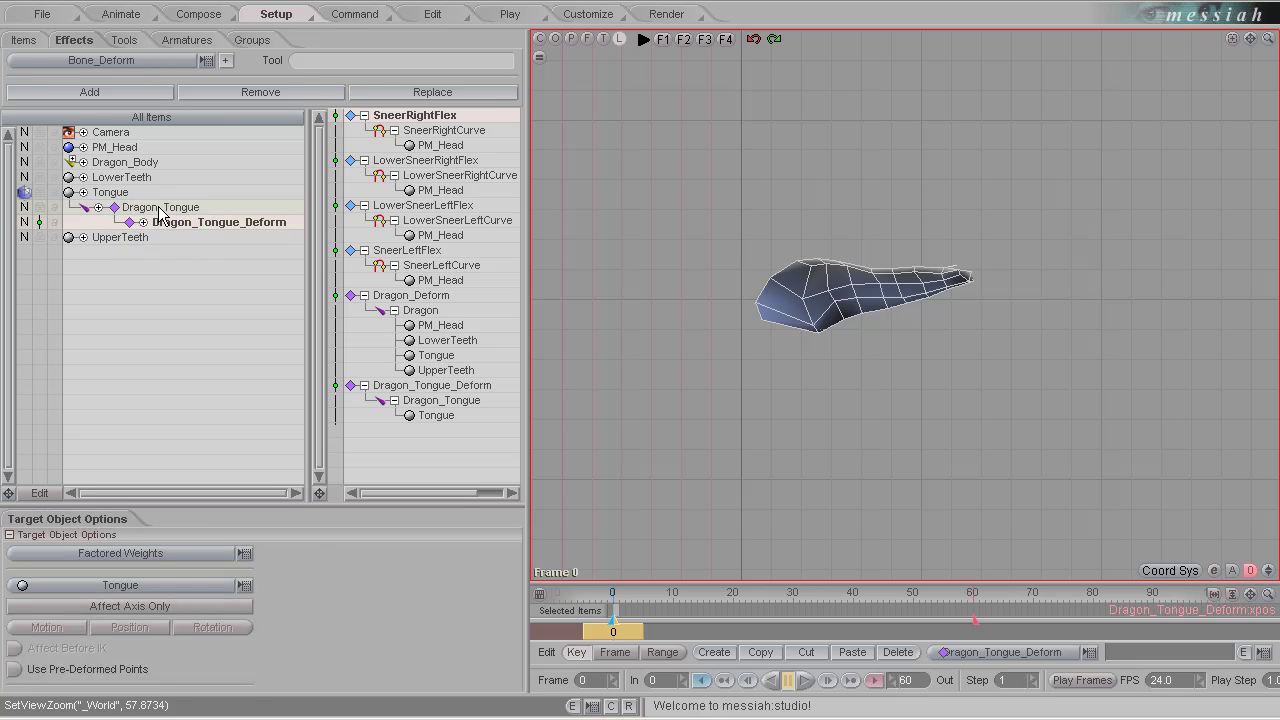
# Add a first bone to the Dragon_Tongue skeleton, place it at the tongue's base at about Y 0.83, Z 0.03, and shorten it
pyautogui.click(159, 208)
pyautogui.press('=')
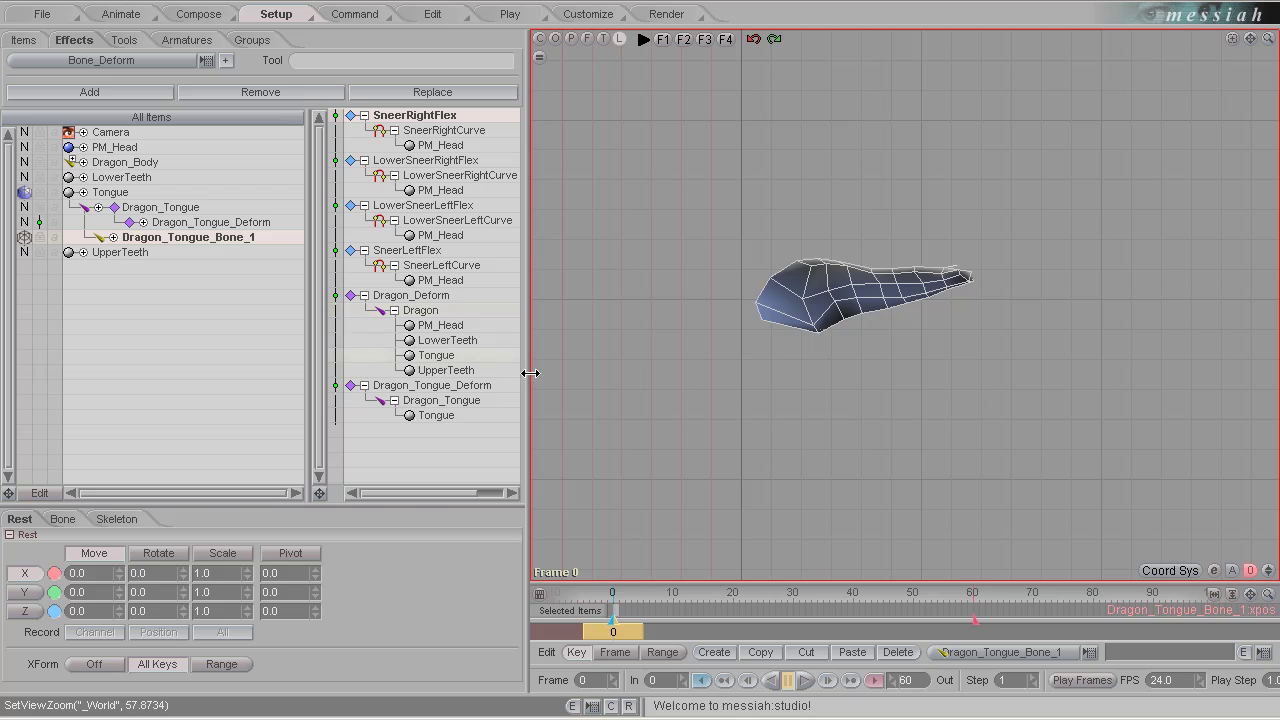
pyautogui.scroll(-5, 770, 346)
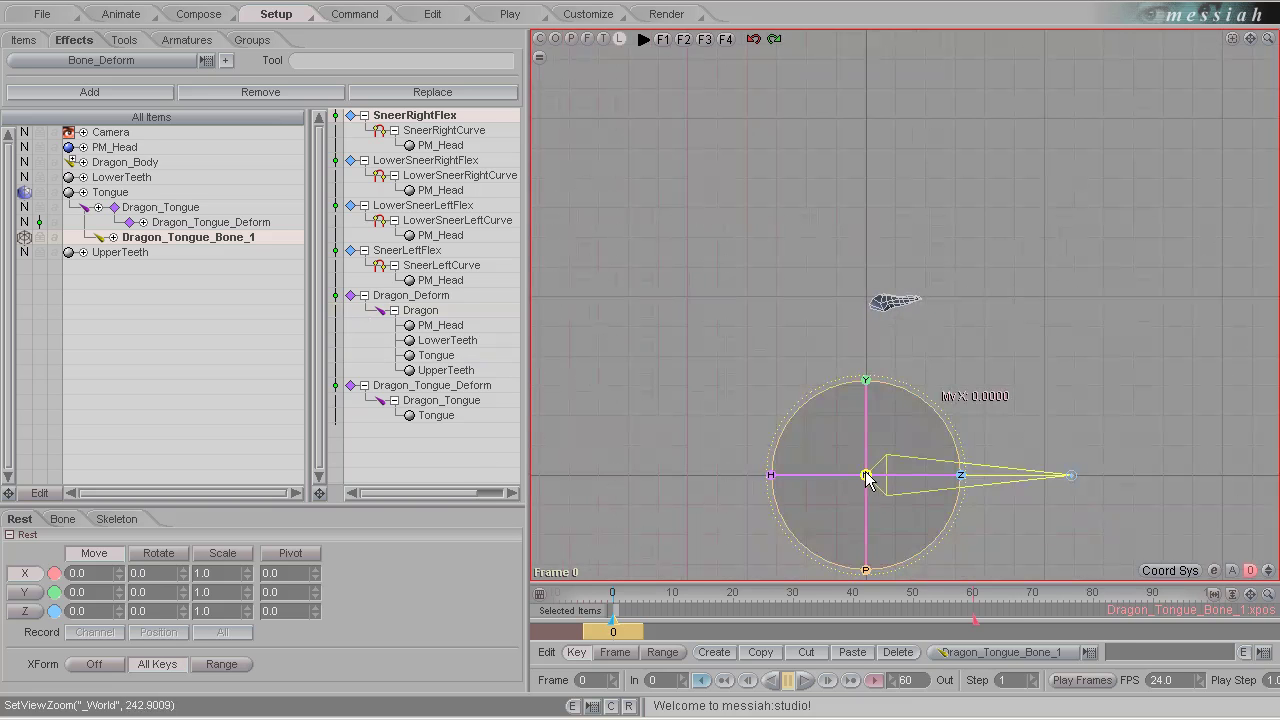
pyautogui.moveTo(866, 477); pyautogui.dragTo(872, 306)
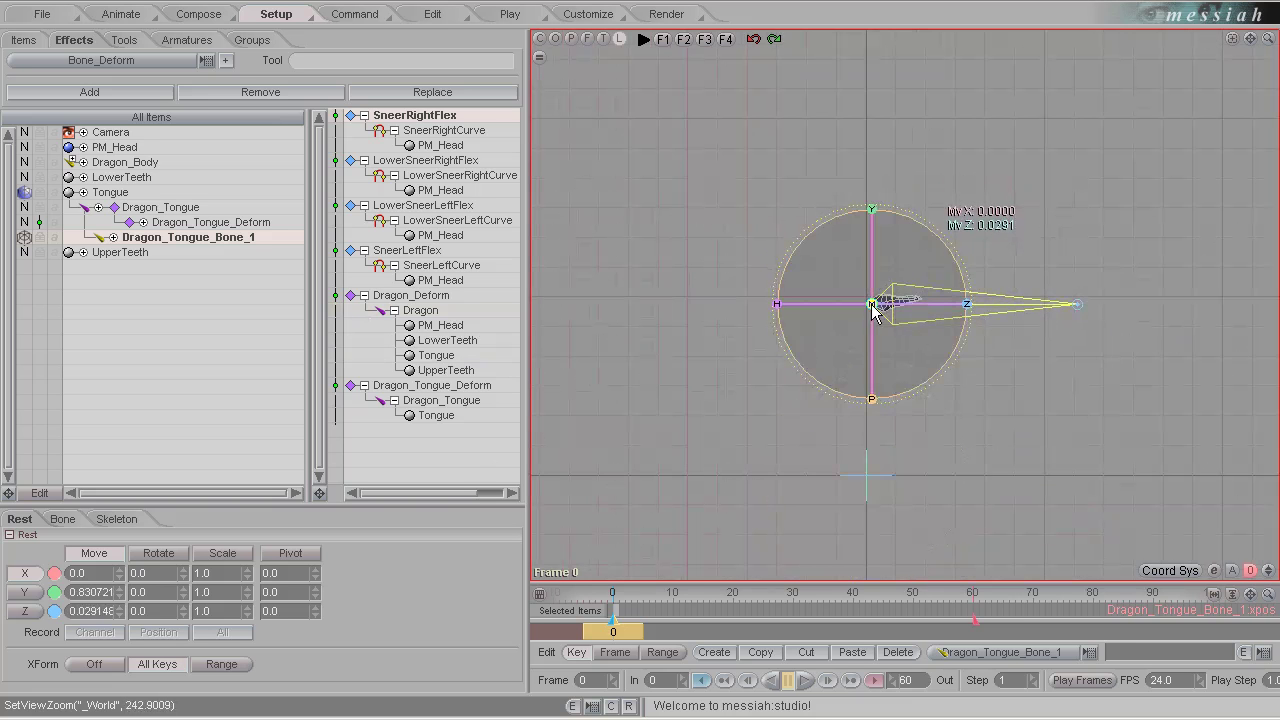
pyautogui.scroll(6, 871, 306)
pyautogui.scroll(-2, 1123, 335)
pyautogui.moveTo(1219, 304); pyautogui.dragTo(928, 304)
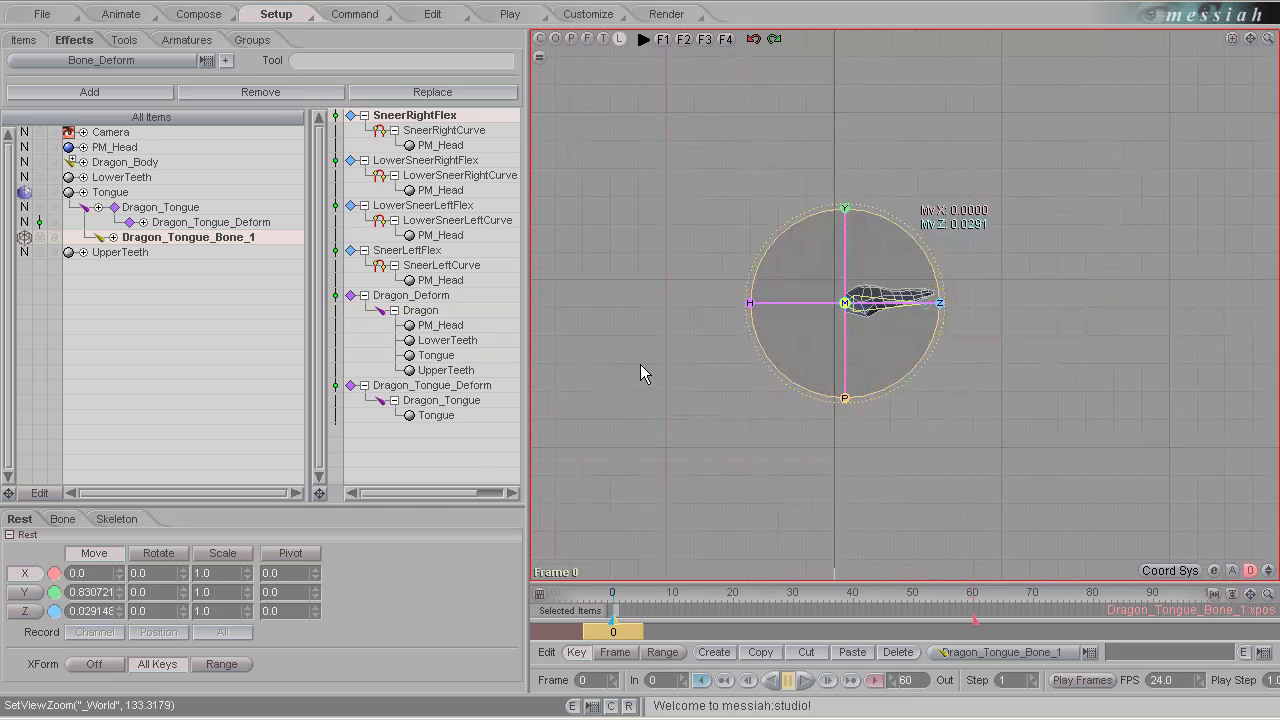
# Lengthen the first tongue bone to about 0.088 and set its pitch to -11.25 to follow the tongue's thick rear part
pyautogui.scroll(6, 905, 304)
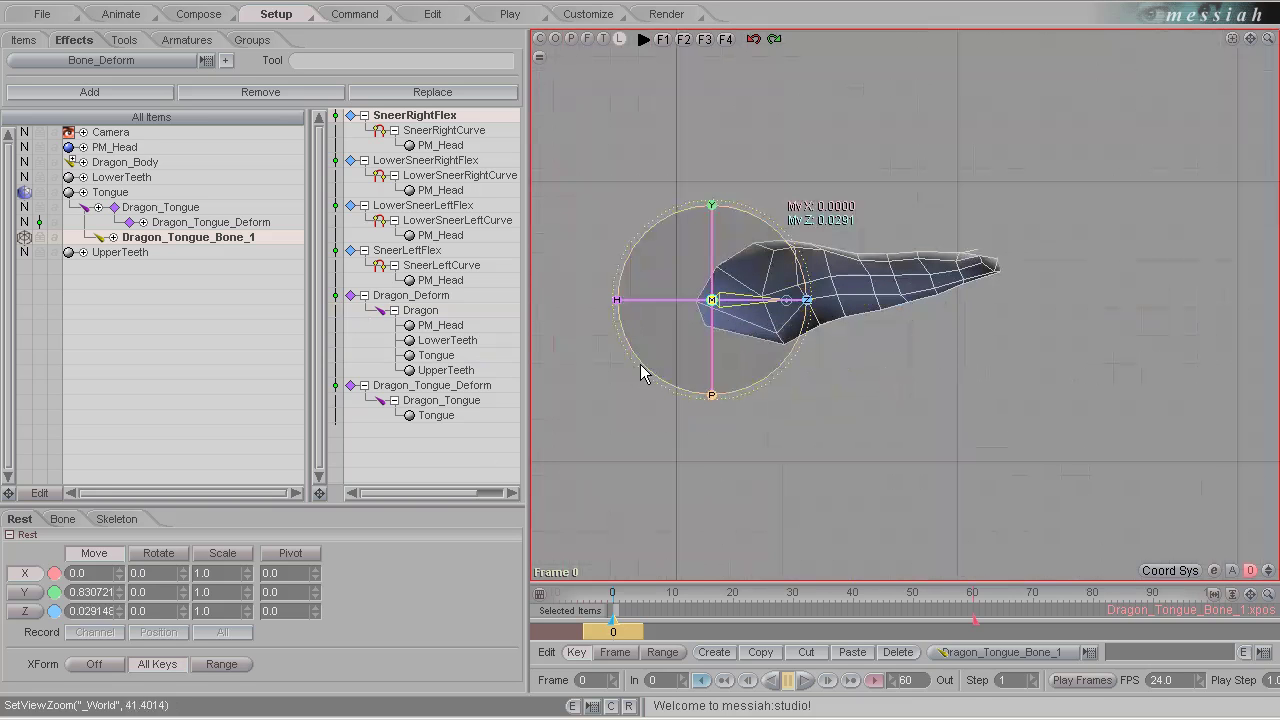
pyautogui.moveTo(786, 300); pyautogui.dragTo(809, 300)
pyautogui.moveTo(712, 395); pyautogui.dragTo(731, 393)
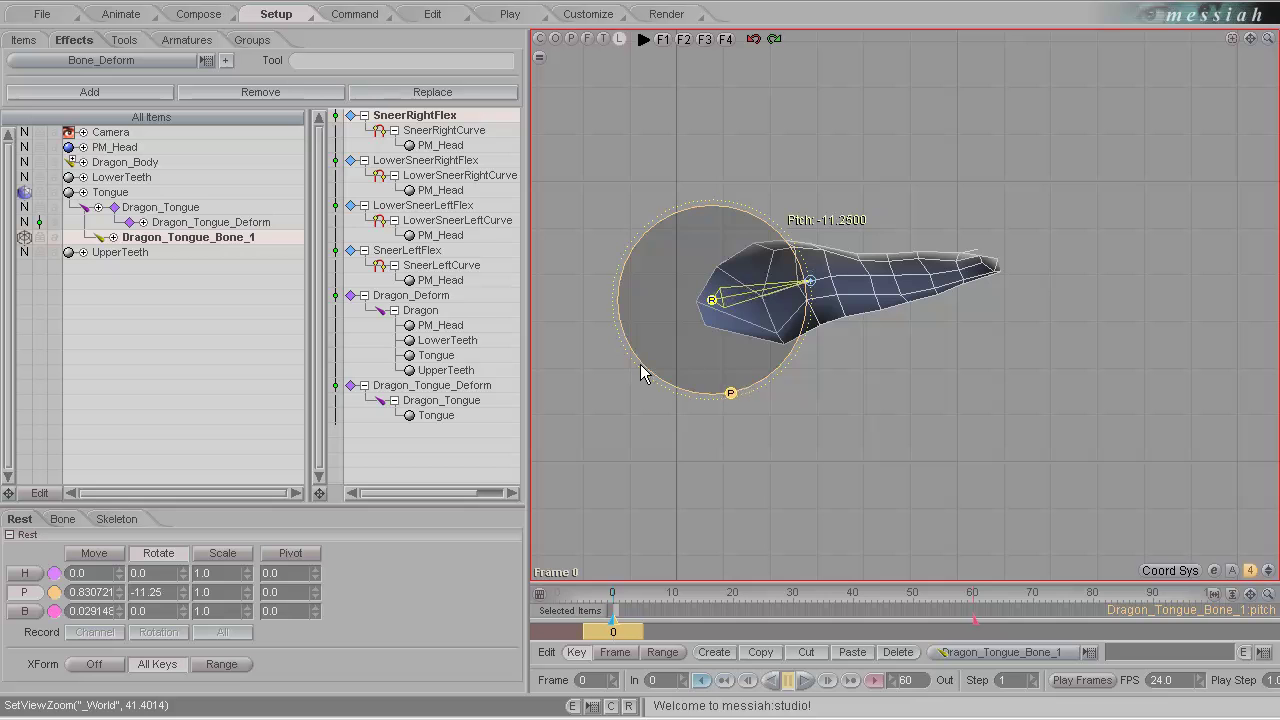
pyautogui.moveTo(812, 280); pyautogui.dragTo(818, 278)
# Add a second tongue bone pitched to 7.75 and a third bone continuing from it towards the tip
pyautogui.press('=')
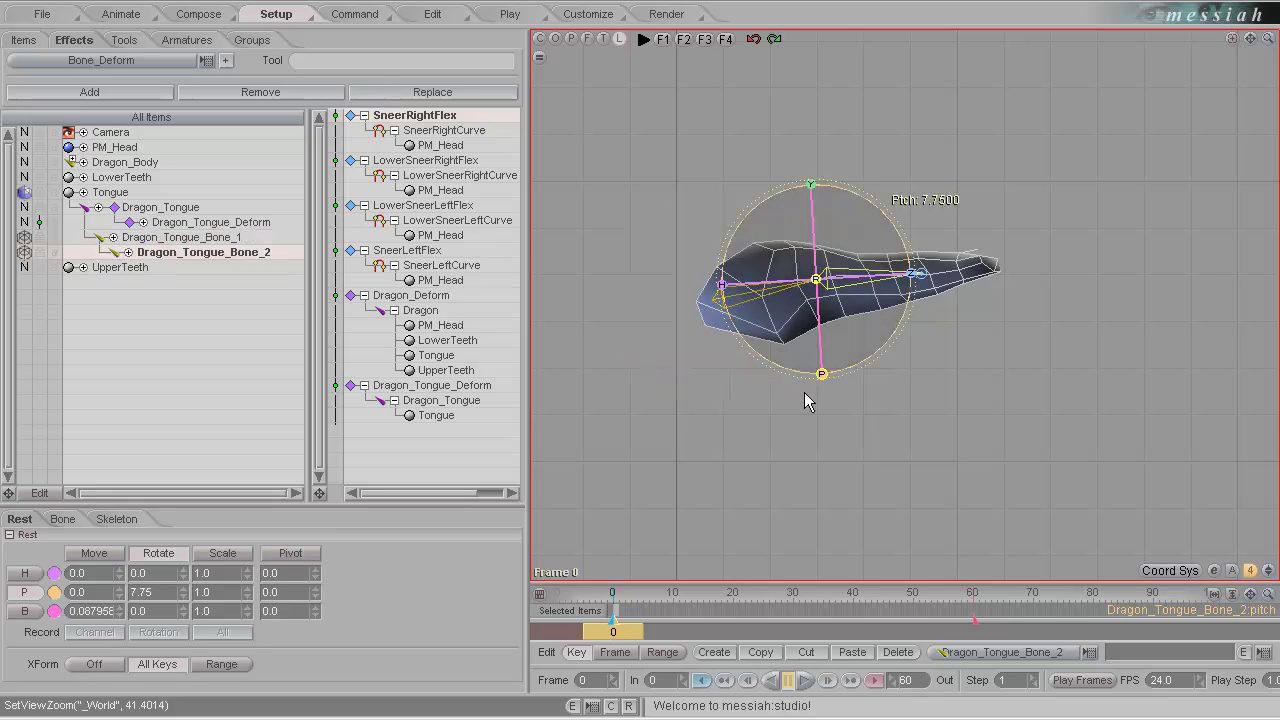
pyautogui.press('=')
pyautogui.scroll(5, 886, 354)
# Adjust the second tongue bone's length to about 0.08 and shorten the third bone so it ends at the tongue's tip
pyautogui.click(884, 262)
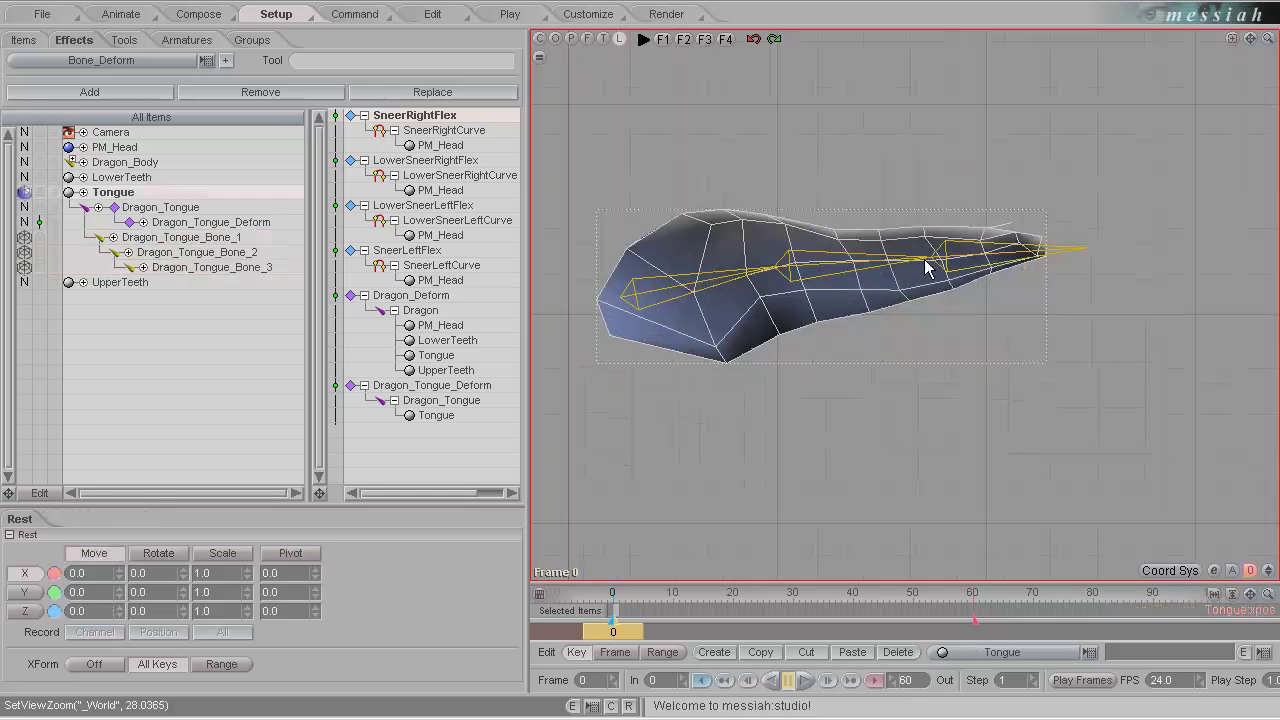
pyautogui.moveTo(930, 259); pyautogui.dragTo(905, 260)
pyautogui.click(960, 262)
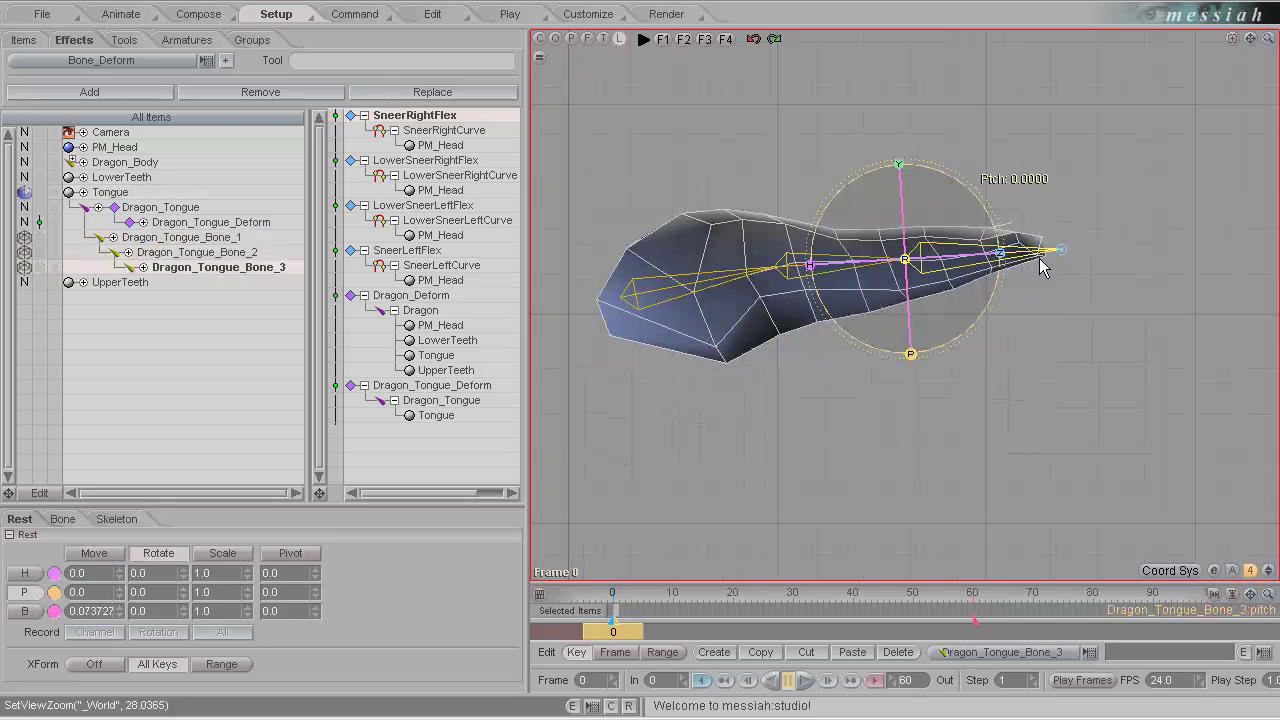
pyautogui.moveTo(1062, 250); pyautogui.dragTo(1031, 251)
pyautogui.click(862, 264)
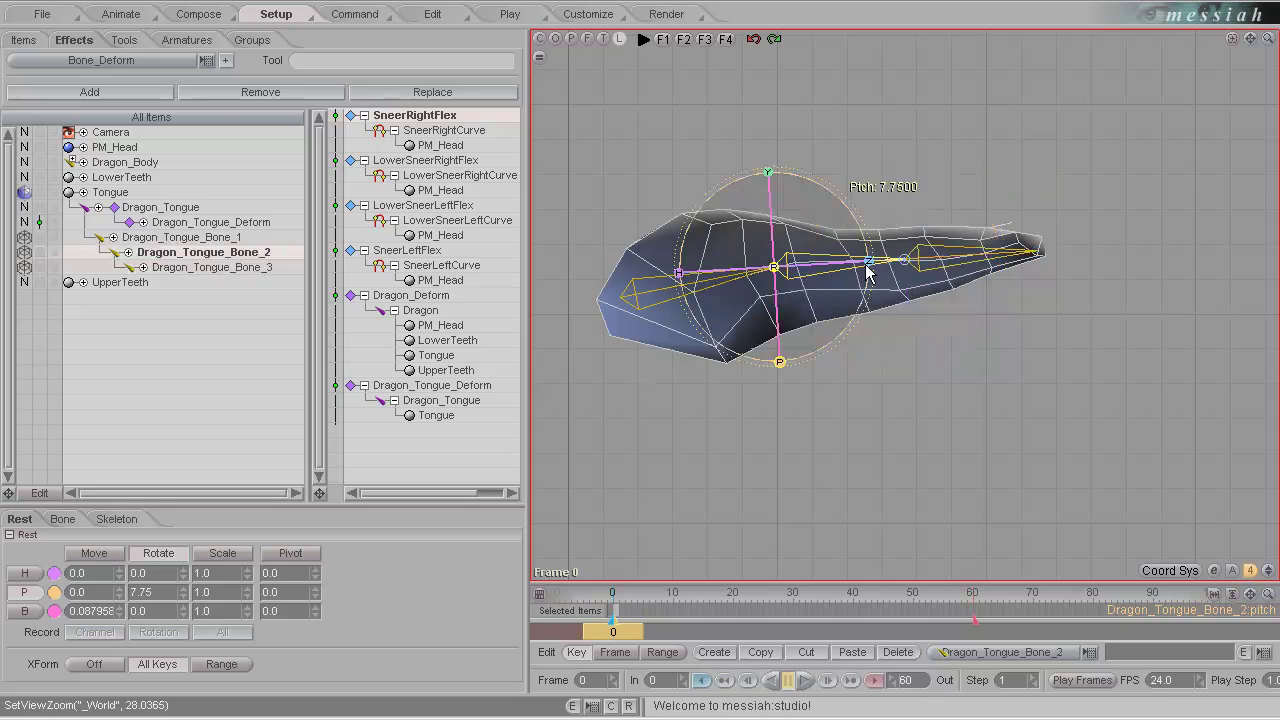
pyautogui.moveTo(905, 260); pyautogui.dragTo(914, 260)
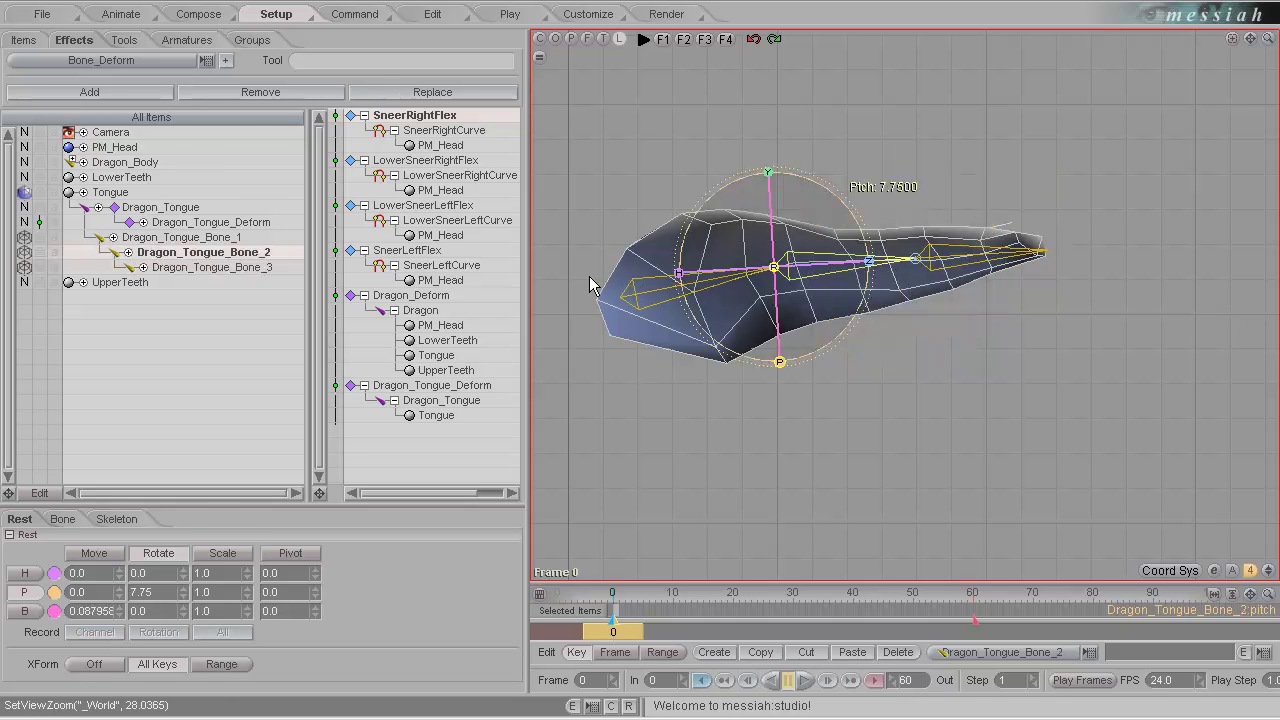
# Test the tongue deformation in animation mode by pitching the second tongue bone upward and the third to 25, then reset both bones
pyautogui.click(121, 14)
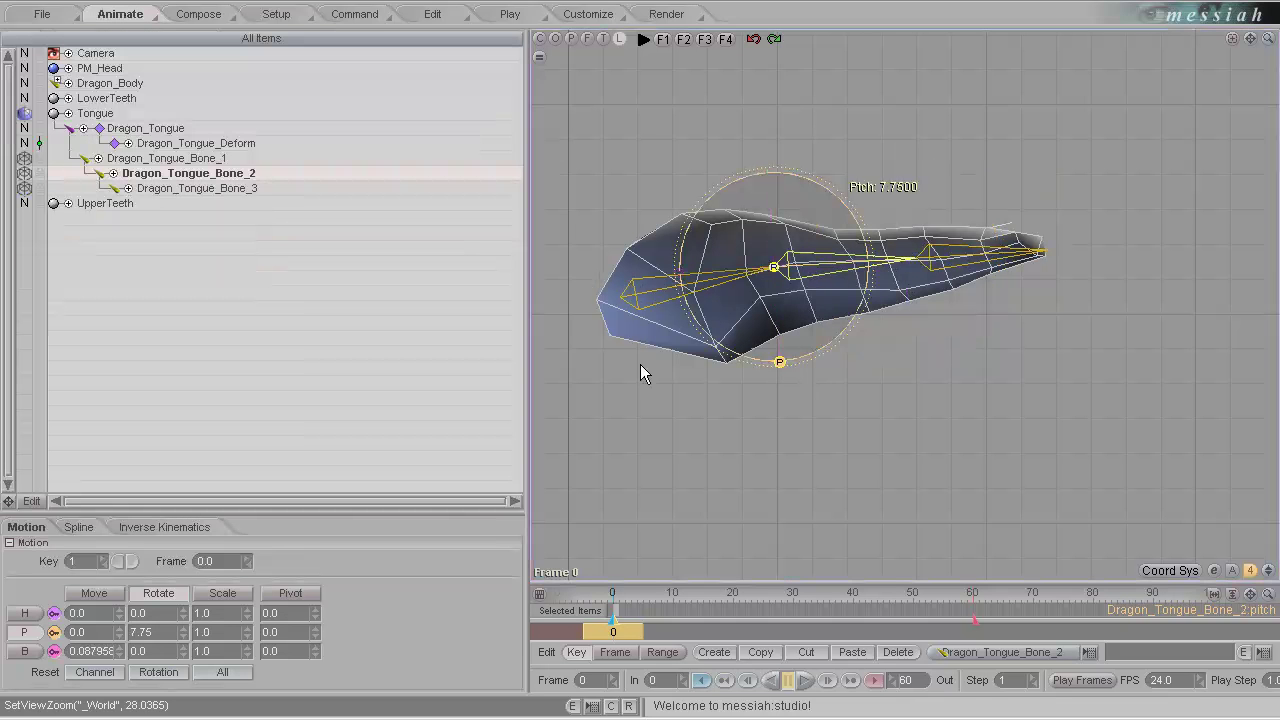
pyautogui.moveTo(640, 364)
pyautogui.mouseDown()
pyautogui.moveTo(619, 379)
pyautogui.moveTo(640, 364)
pyautogui.mouseUp()
pyautogui.click(966, 181)
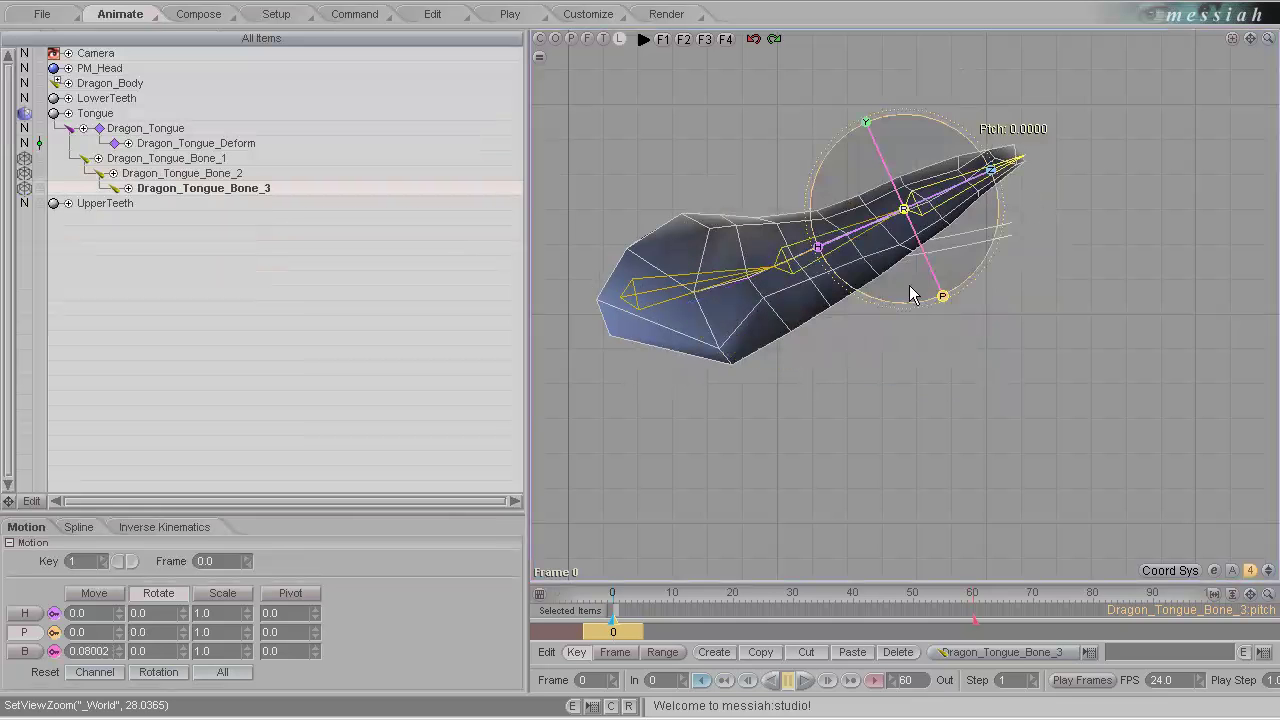
pyautogui.moveTo(947, 297); pyautogui.dragTo(640, 366)
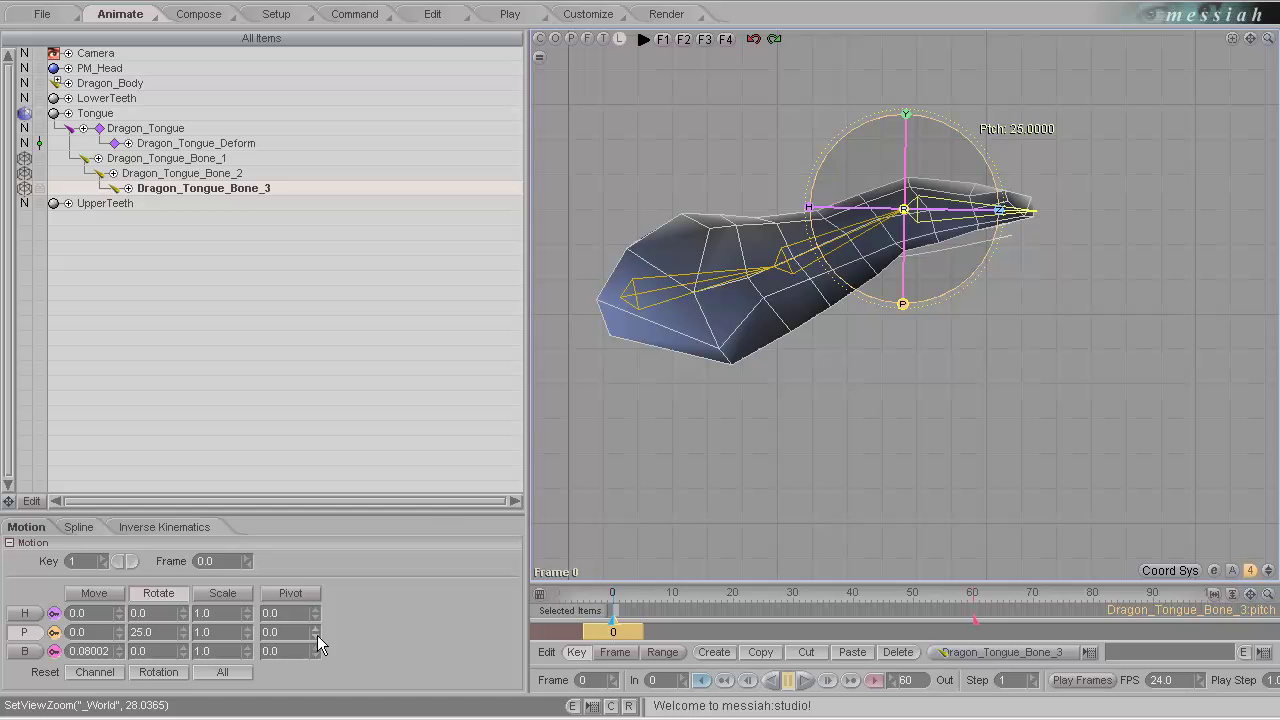
pyautogui.click(222, 672)
pyautogui.click(806, 268)
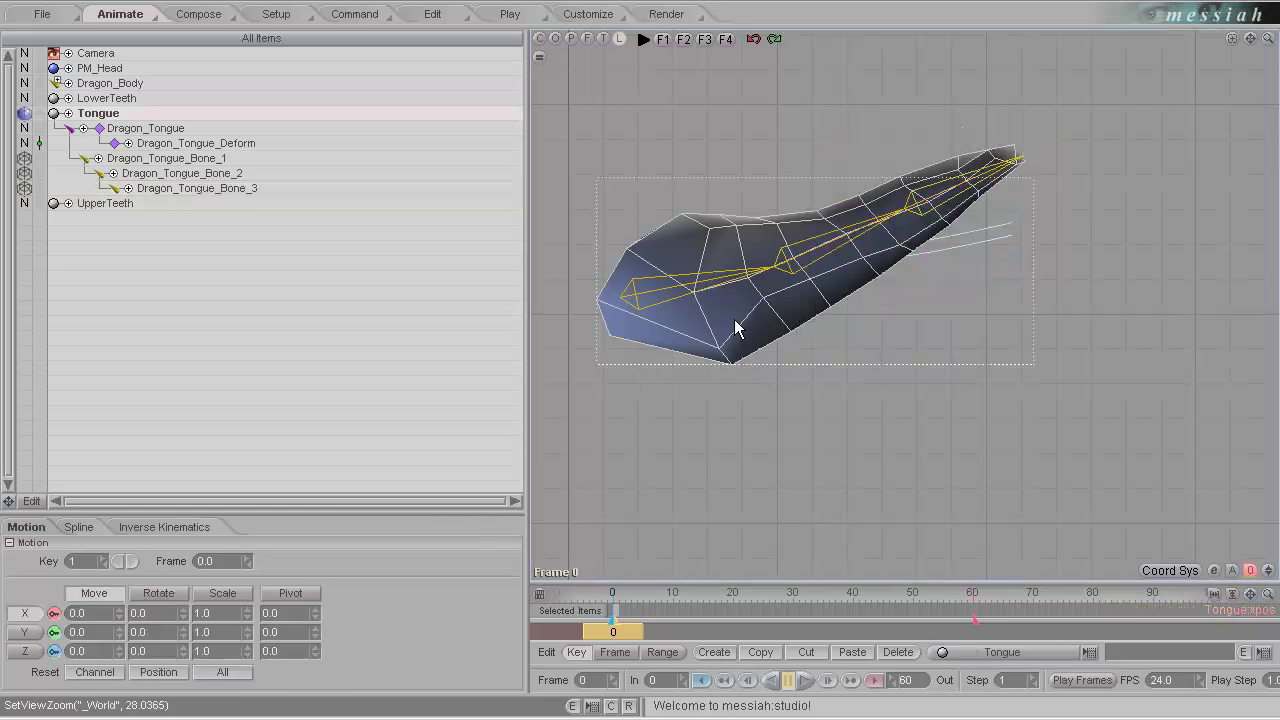
pyautogui.click(795, 266)
pyautogui.click(232, 674)
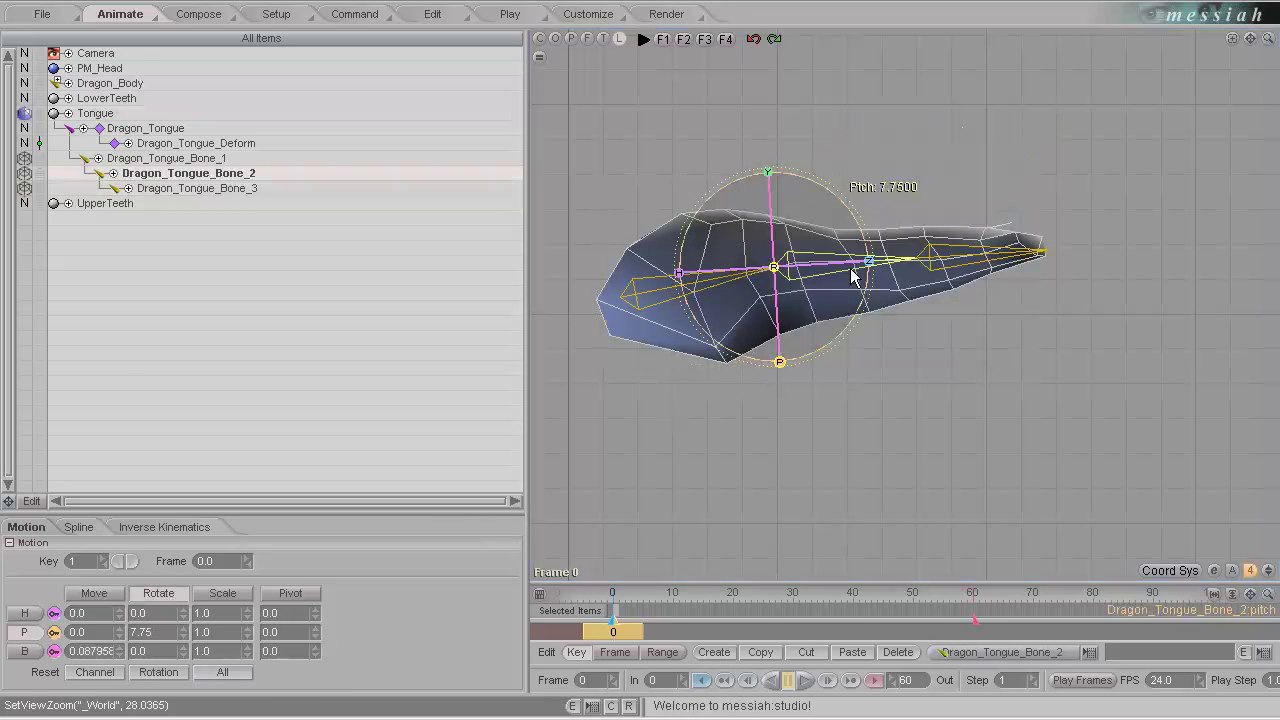
# Display PM_Head as Smooth_&_Edges and the Dragon_Body skeleton as Edges
pyautogui.click(22, 67)
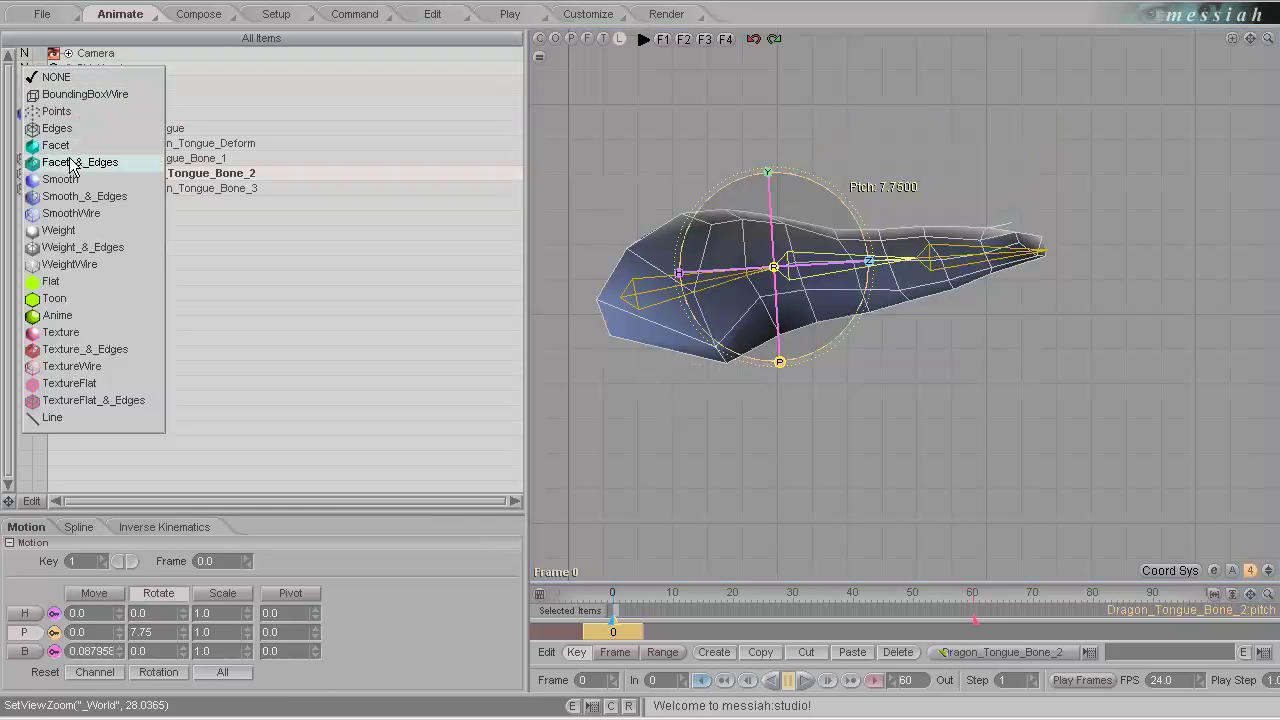
pyautogui.click(72, 200)
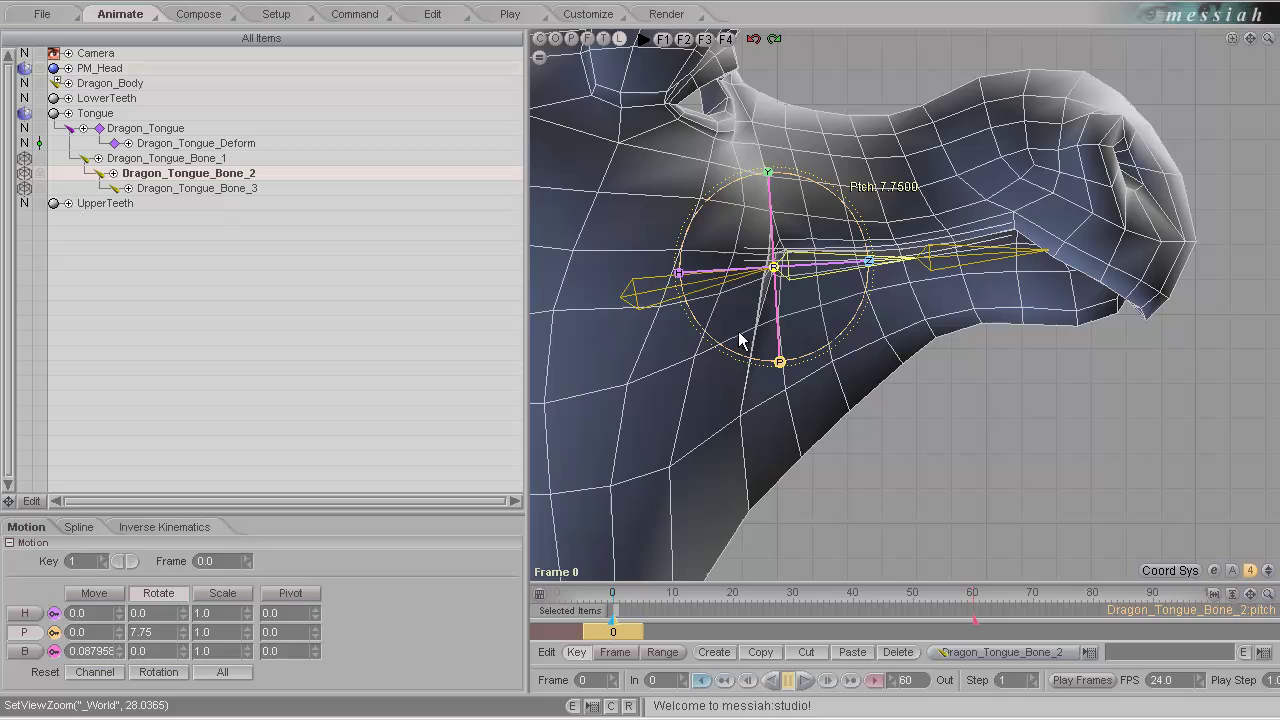
pyautogui.scroll(-3, 742, 335)
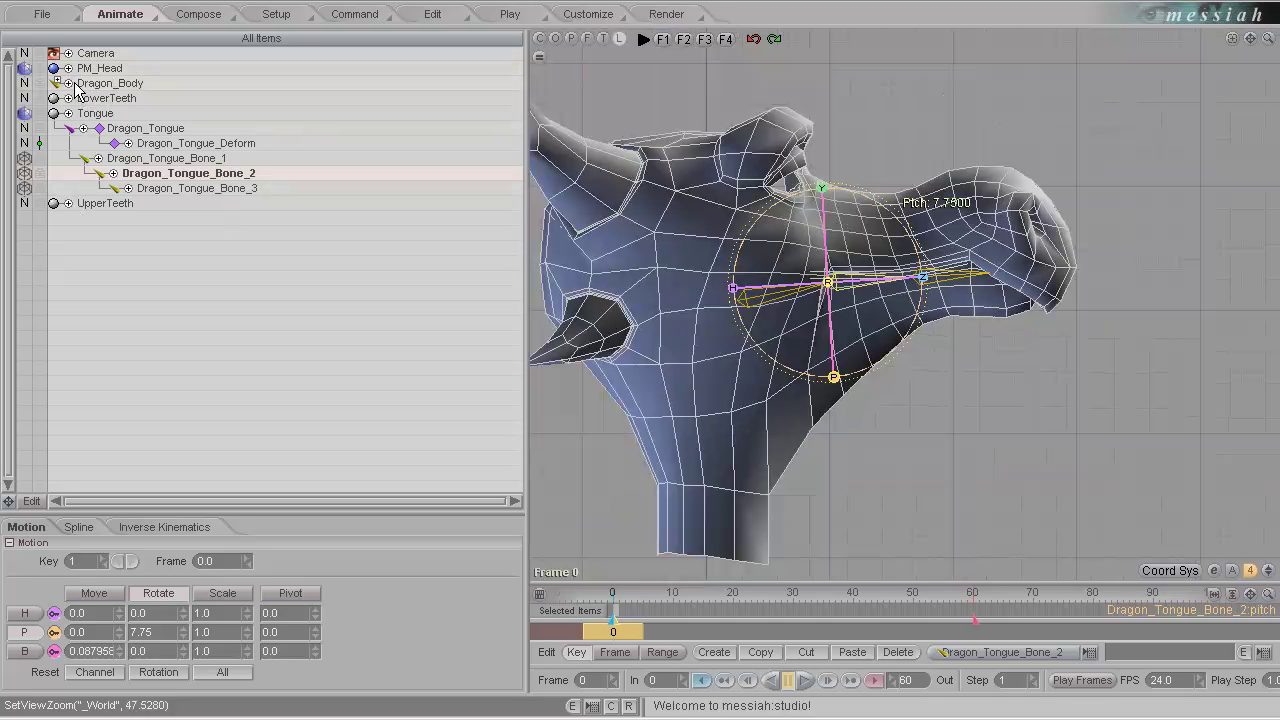
pyautogui.click(24, 86)
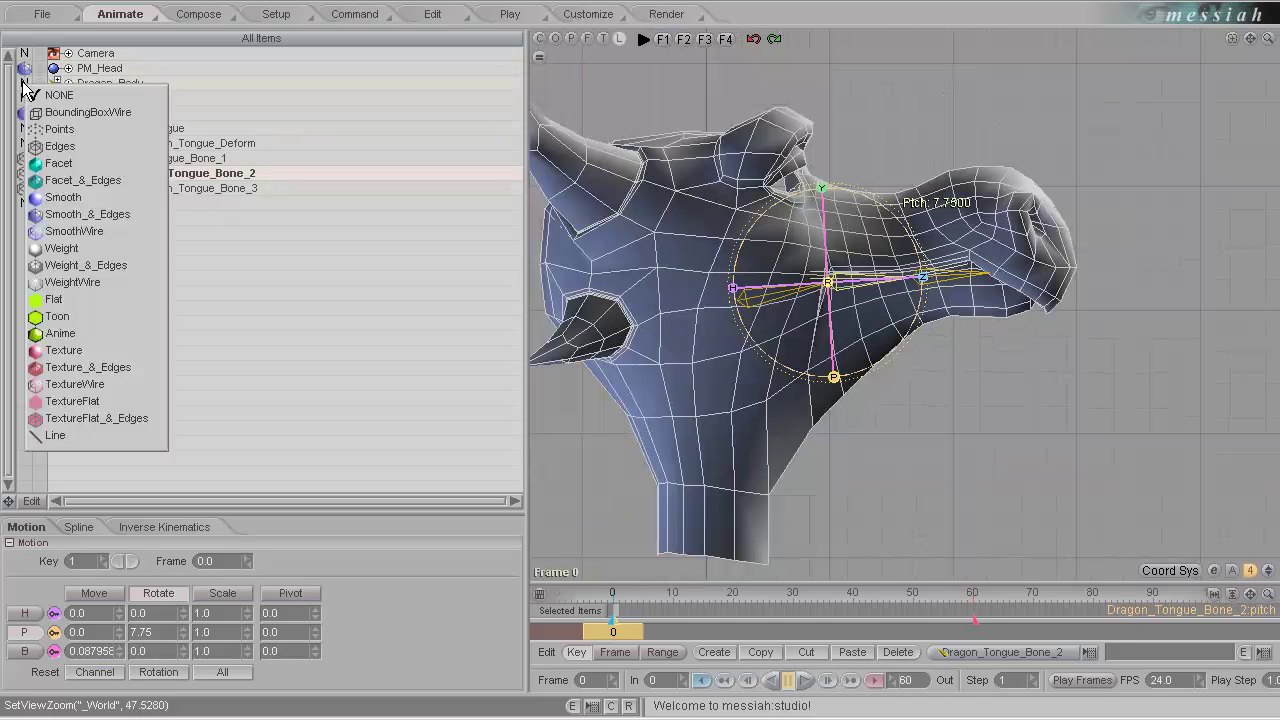
pyautogui.click(86, 147)
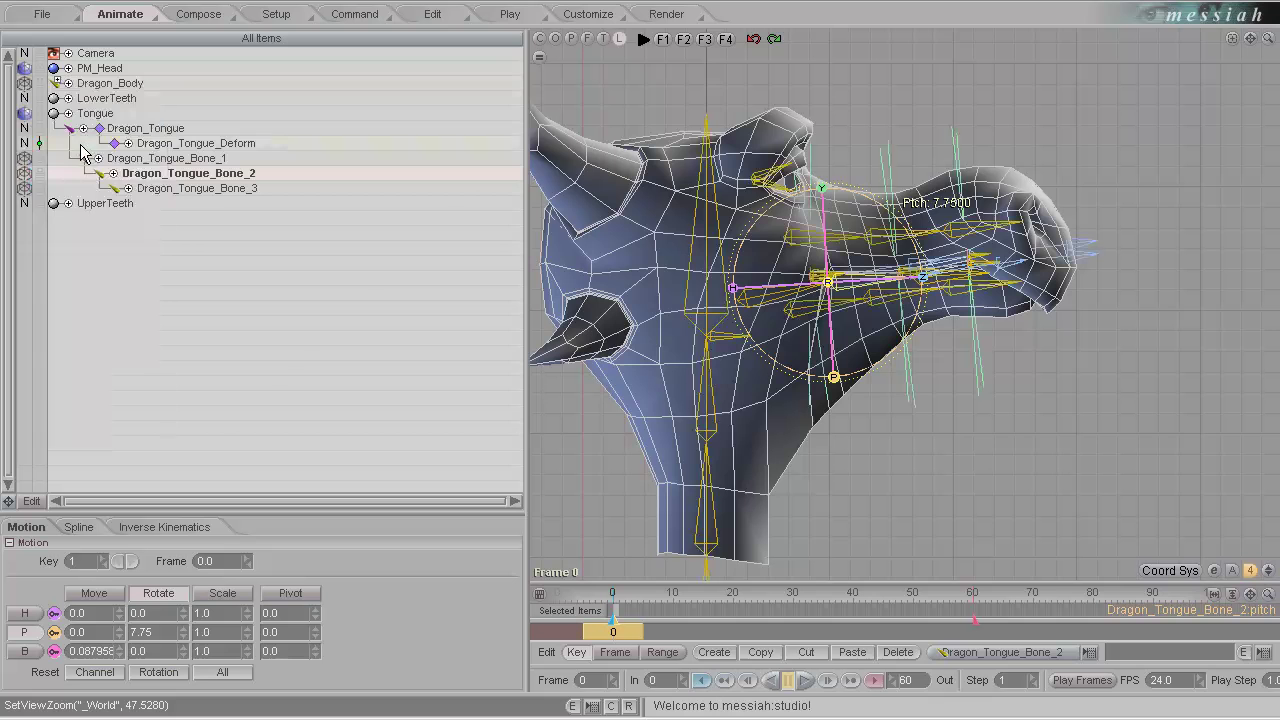
# Expand the Dragon_Body hierarchy and hide all six upper lip groups by setting their display to NONE
pyautogui.click(62, 86)
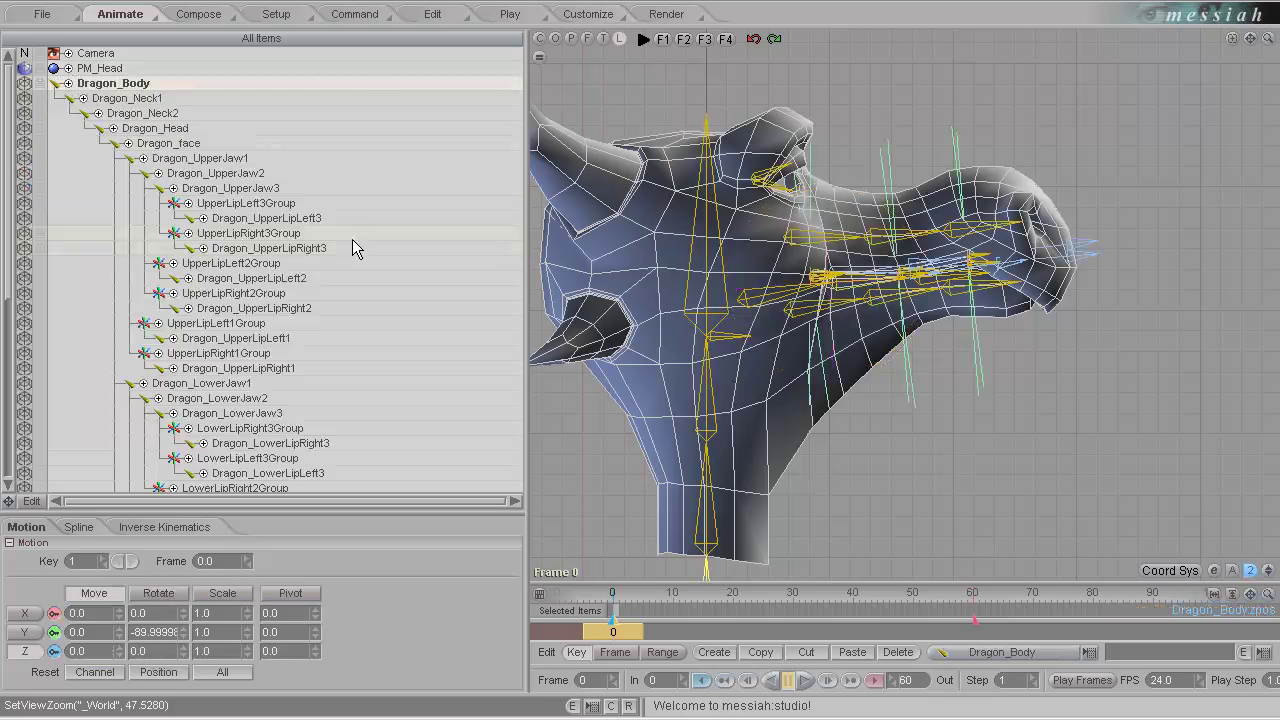
pyautogui.click(258, 204)
pyautogui.keyDown('ctrl'); pyautogui.click(258, 234); pyautogui.keyUp('ctrl')
pyautogui.keyDown('ctrl'); pyautogui.click(246, 264); pyautogui.keyUp('ctrl')
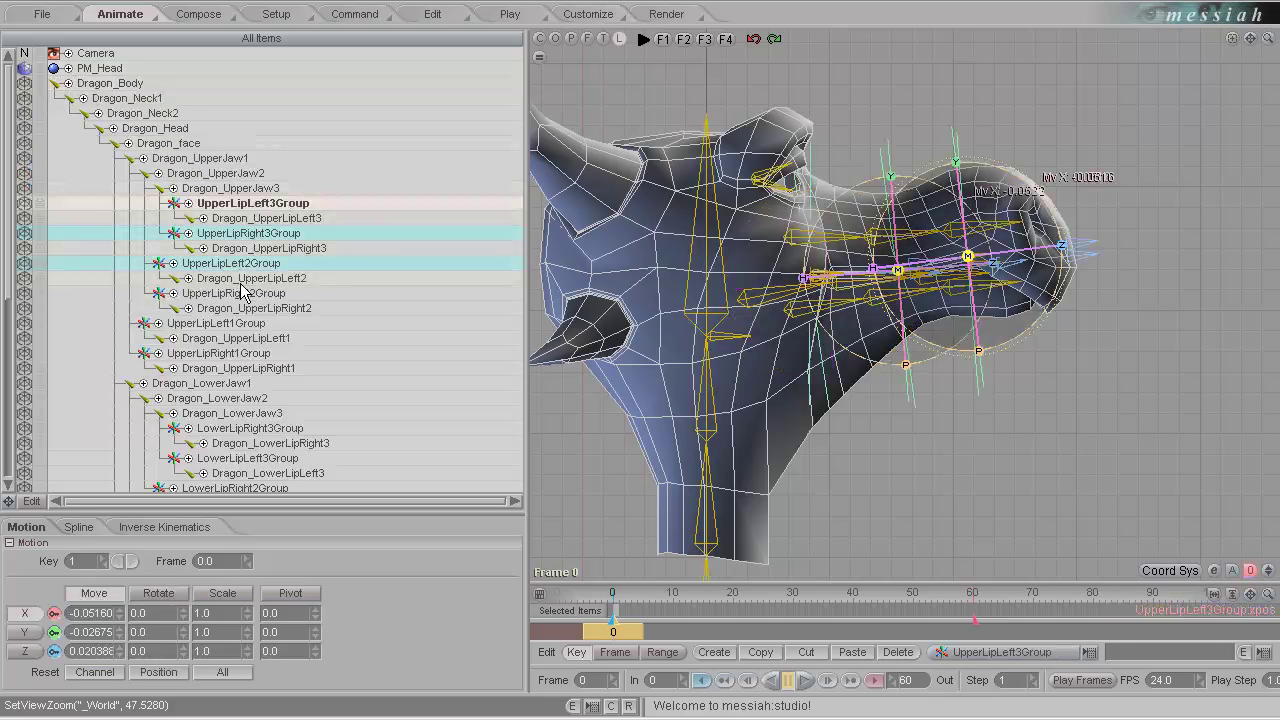
pyautogui.keyDown('ctrl'); pyautogui.click(240, 294); pyautogui.keyUp('ctrl')
pyautogui.keyDown('ctrl'); pyautogui.click(228, 324); pyautogui.keyUp('ctrl')
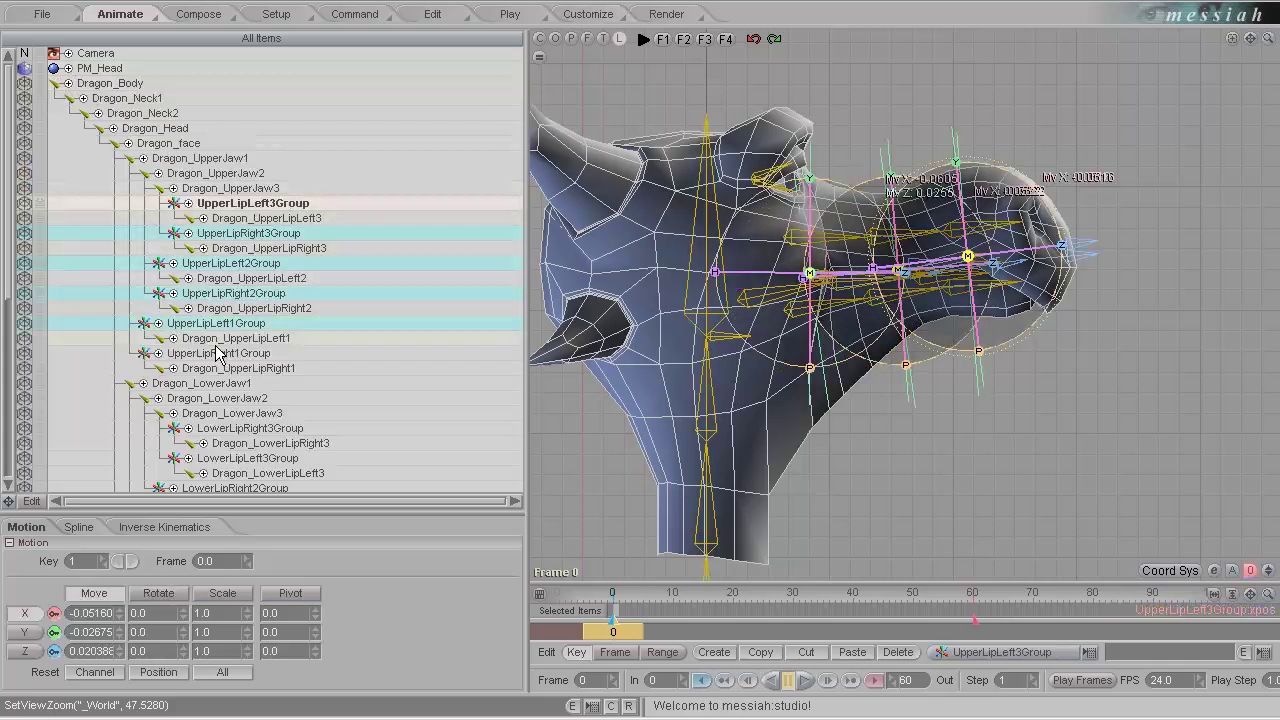
pyautogui.click(25, 362)
pyautogui.click(36, 11)
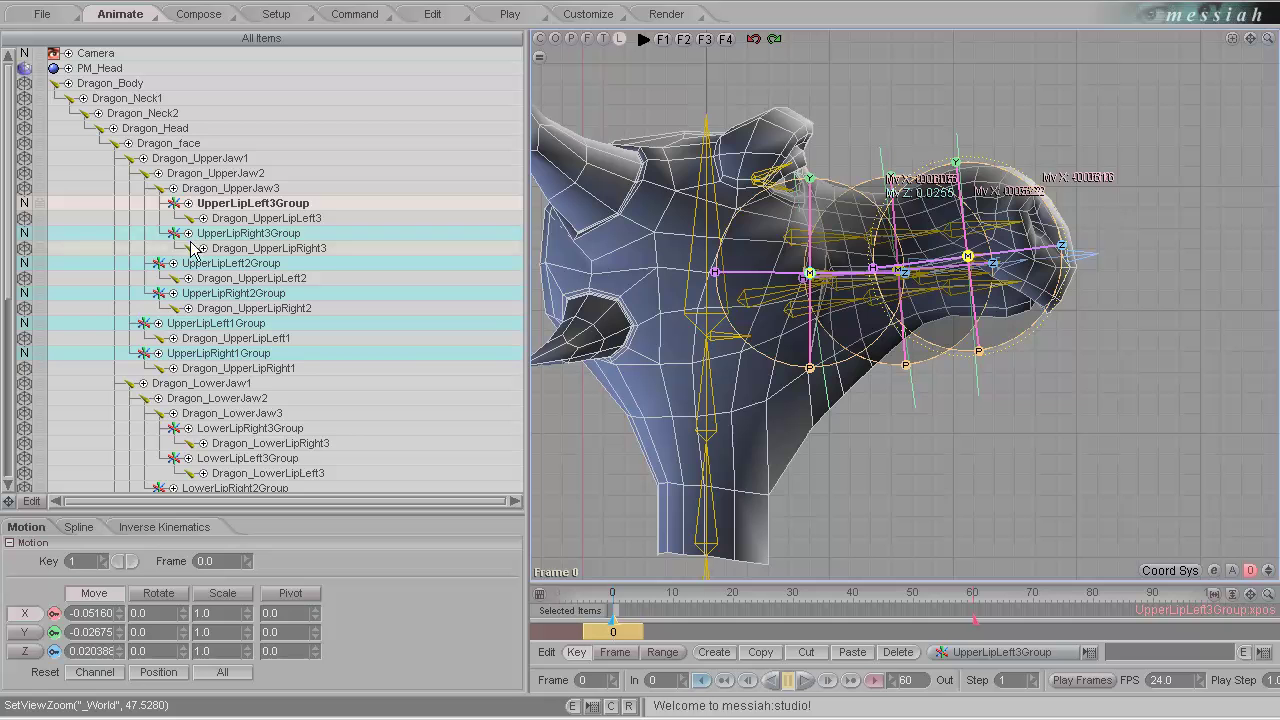
pyautogui.click(218, 189)
# Hide all six lower lip groups by setting their display to NONE
pyautogui.scroll(-4, 222, 362)
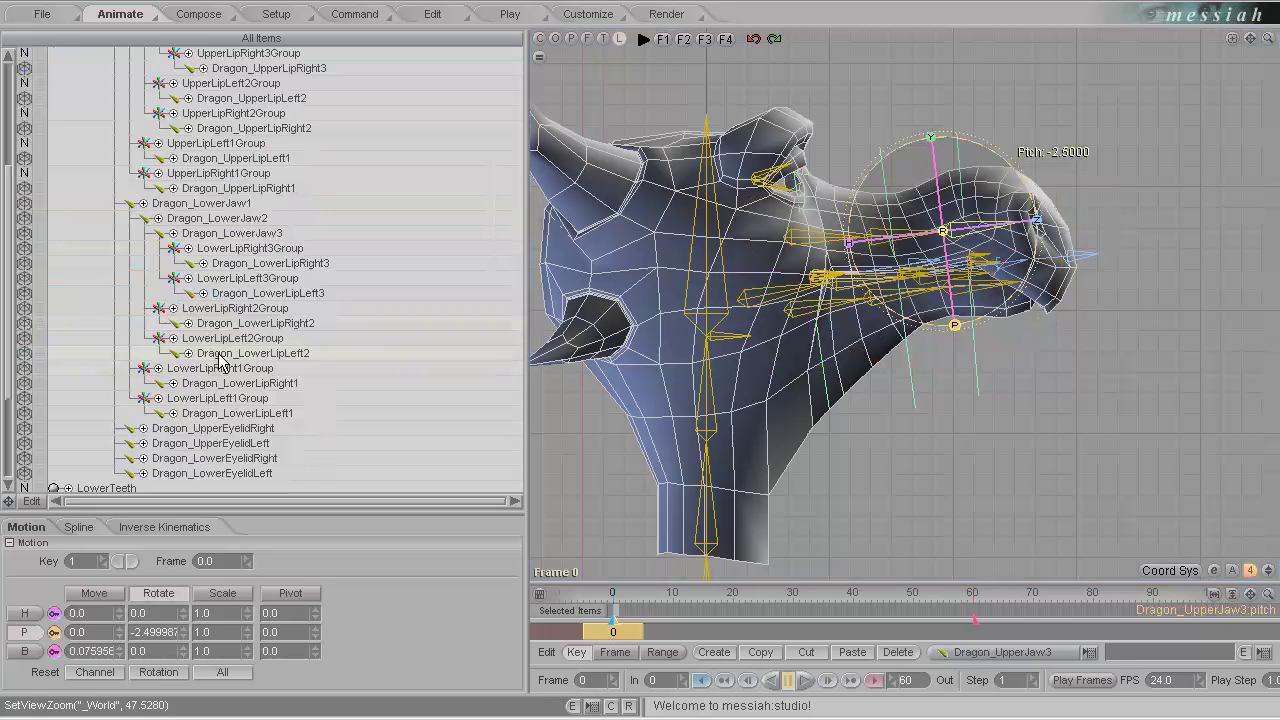
pyautogui.click(240, 248)
pyautogui.keyDown('ctrl'); pyautogui.click(248, 278); pyautogui.keyUp('ctrl')
pyautogui.keyDown('ctrl'); pyautogui.click(245, 308); pyautogui.keyUp('ctrl')
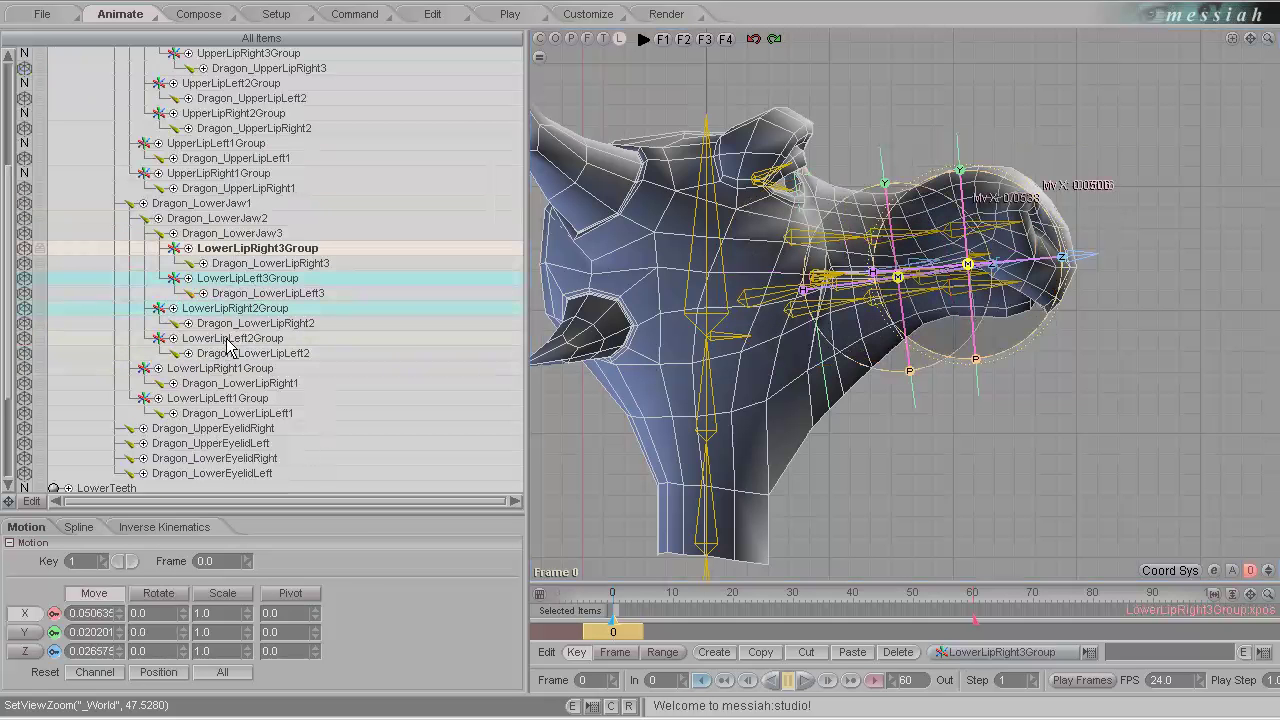
pyautogui.keyDown('ctrl'); pyautogui.click(228, 340); pyautogui.keyUp('ctrl')
pyautogui.keyDown('ctrl'); pyautogui.click(212, 370); pyautogui.keyUp('ctrl')
pyautogui.keyDown('ctrl'); pyautogui.click(199, 399); pyautogui.keyUp('ctrl')
pyautogui.click(26, 398)
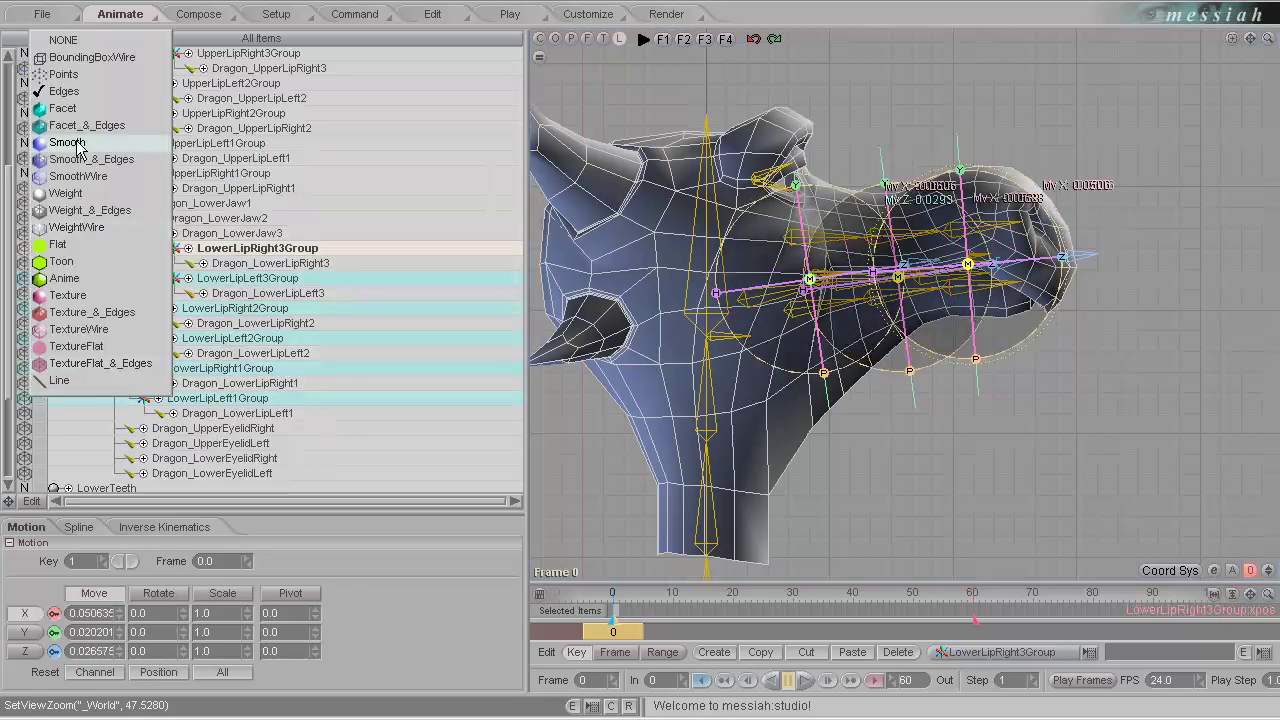
pyautogui.click(63, 40)
pyautogui.click(457, 145)
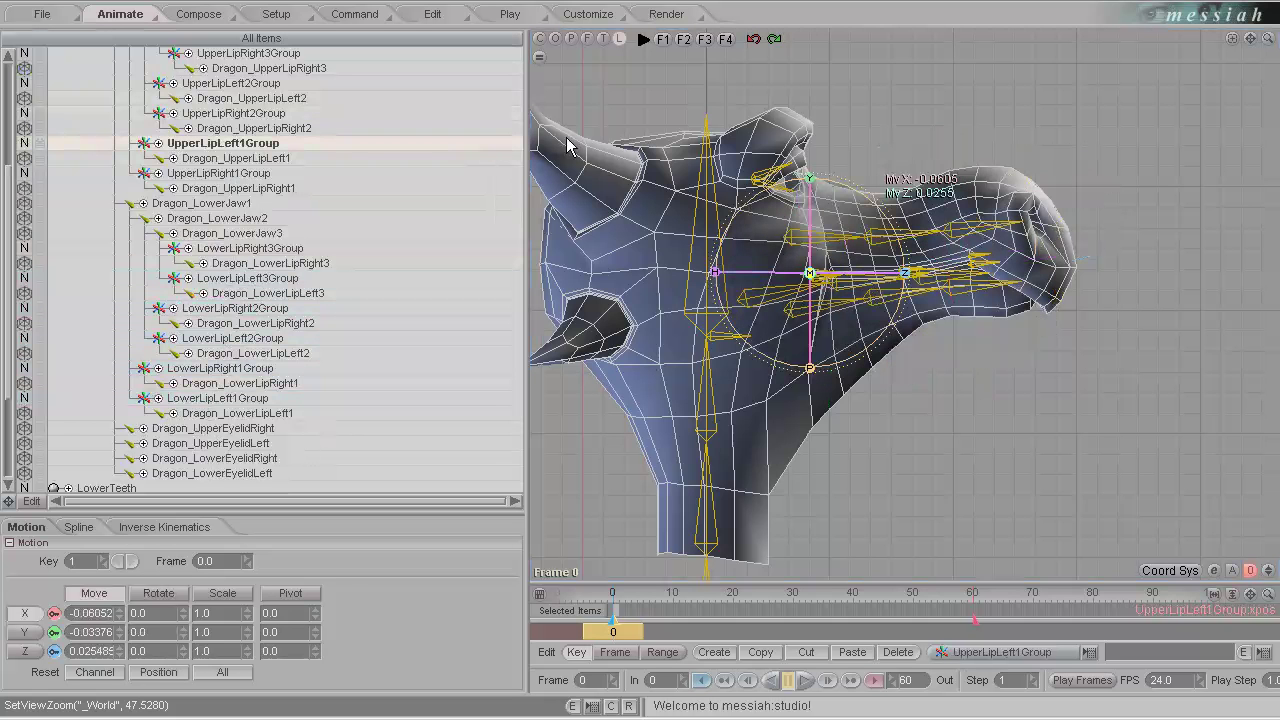
# Pose the dragon by pitching Dragon_LowerJaw1 to 20.5, Dragon_UpperJaw1 to -41.5 and Dragon_Head to -66.5
pyautogui.scroll(-1, 1077, 92)
pyautogui.click(828, 309)
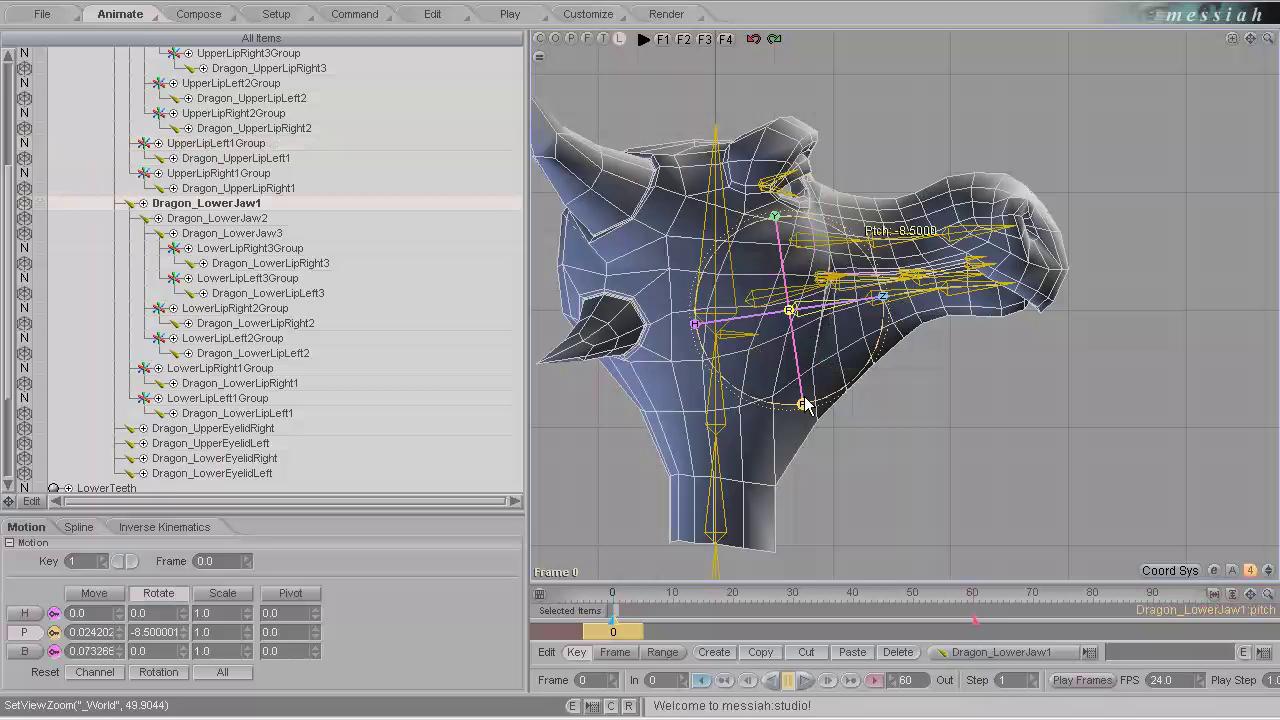
pyautogui.moveTo(806, 404); pyautogui.dragTo(708, 249)
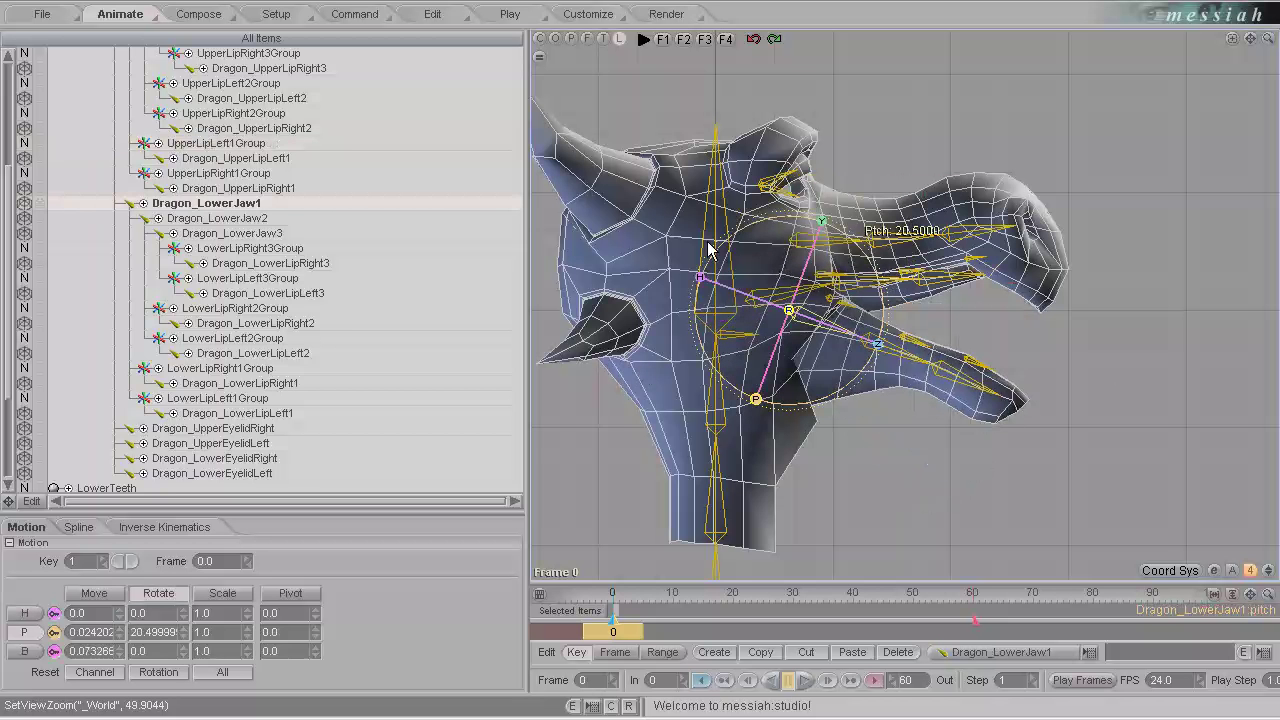
pyautogui.click(815, 245)
pyautogui.moveTo(820, 251); pyautogui.dragTo(643, 372)
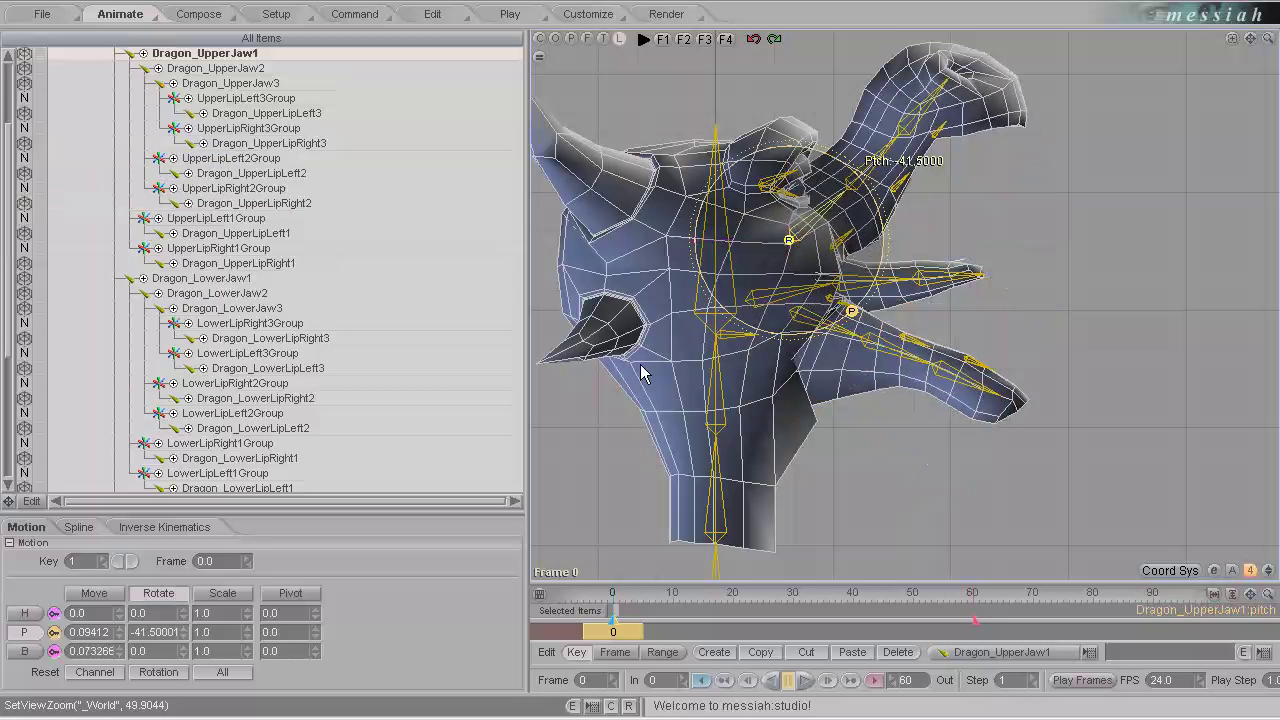
pyautogui.click(745, 283)
pyautogui.moveTo(820, 338); pyautogui.dragTo(640, 364)
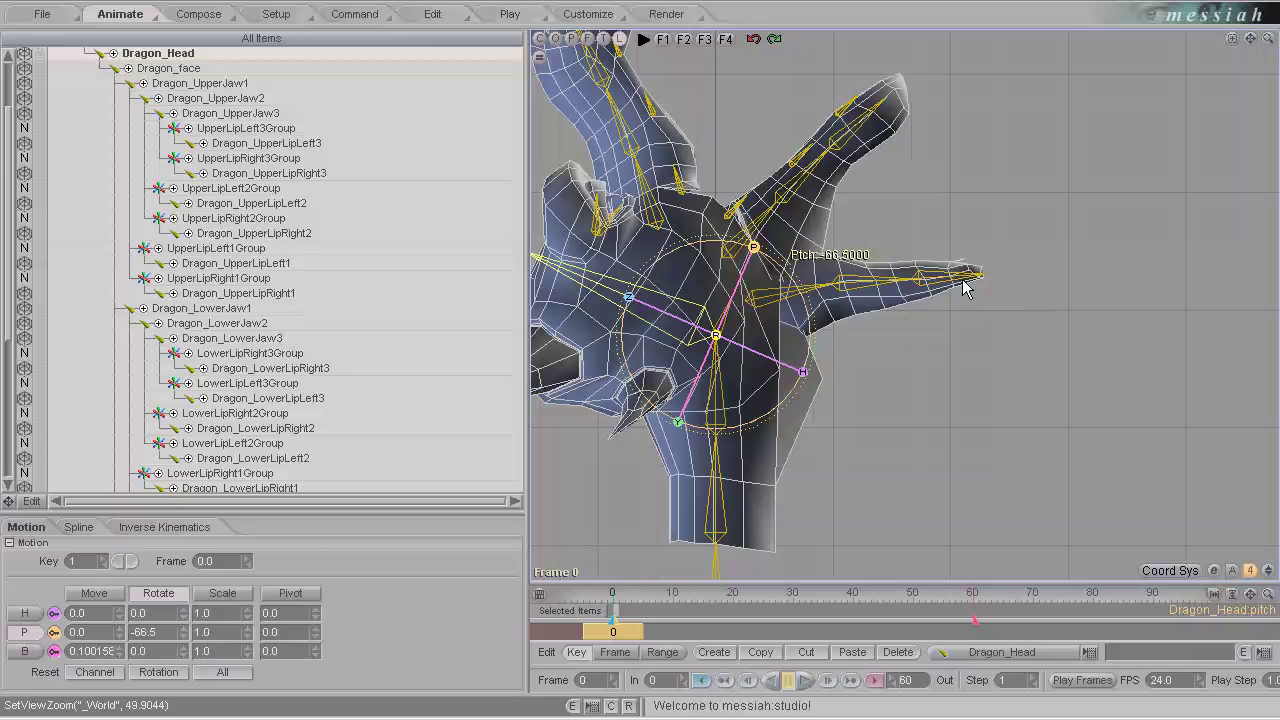
# In setup mode, move the Dragon_Deform effect below Dragon_Tongue_Deform in the effects order
pyautogui.click(276, 16)
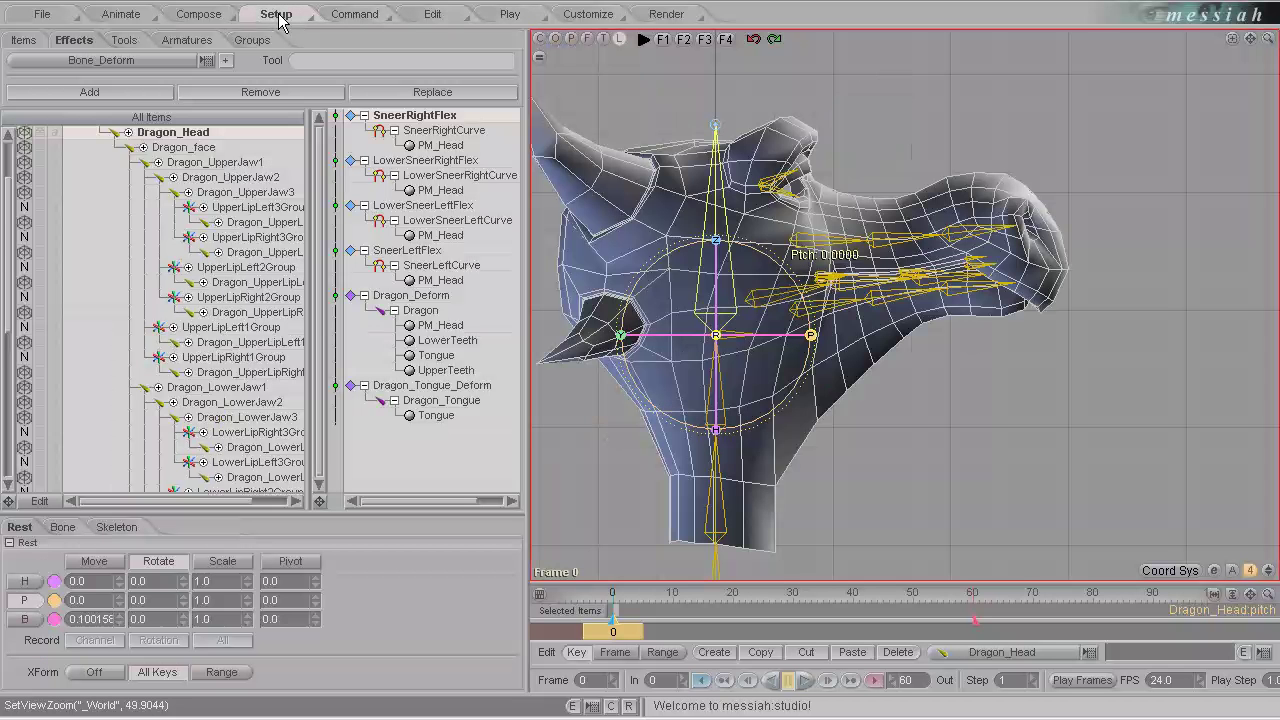
pyautogui.click(440, 387)
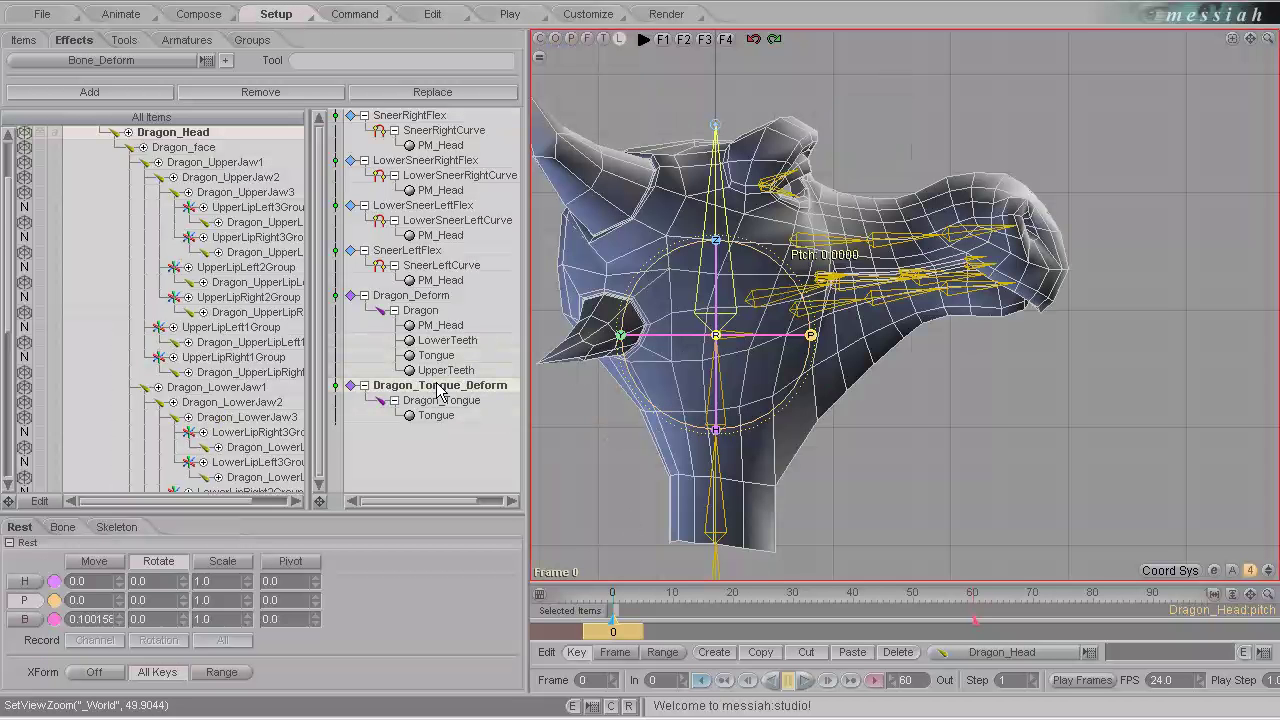
pyautogui.click(438, 305)
pyautogui.moveTo(441, 303); pyautogui.dragTo(433, 444)
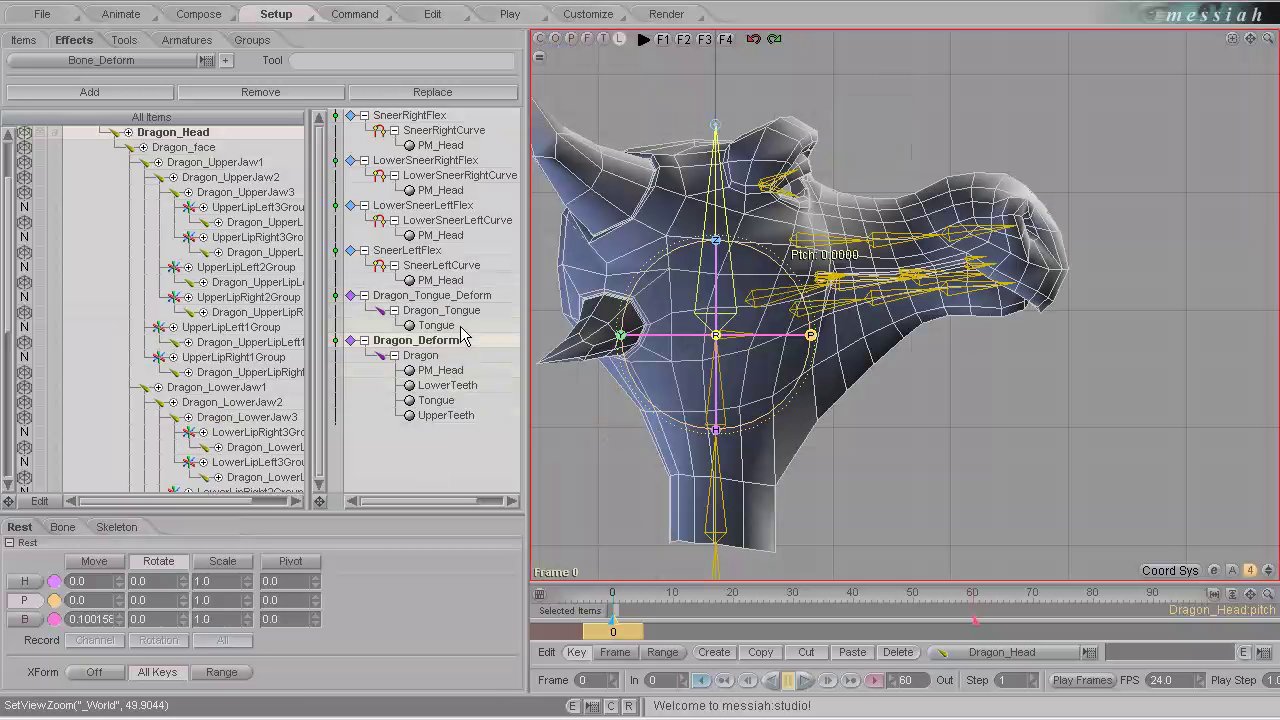
pyautogui.click(456, 300)
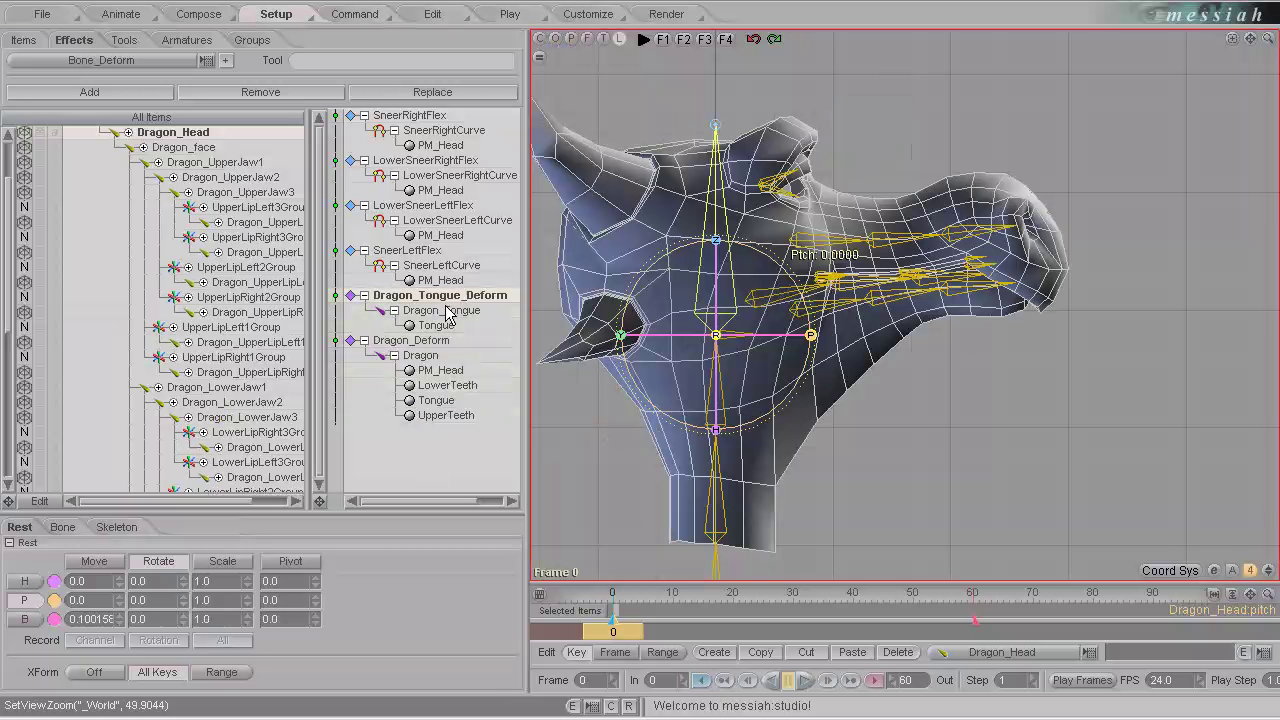
# Test the tongue on the posed head in perspective by pitching its third bone and its second bone to -24.25, then reset their rotation
pyautogui.click(126, 15)
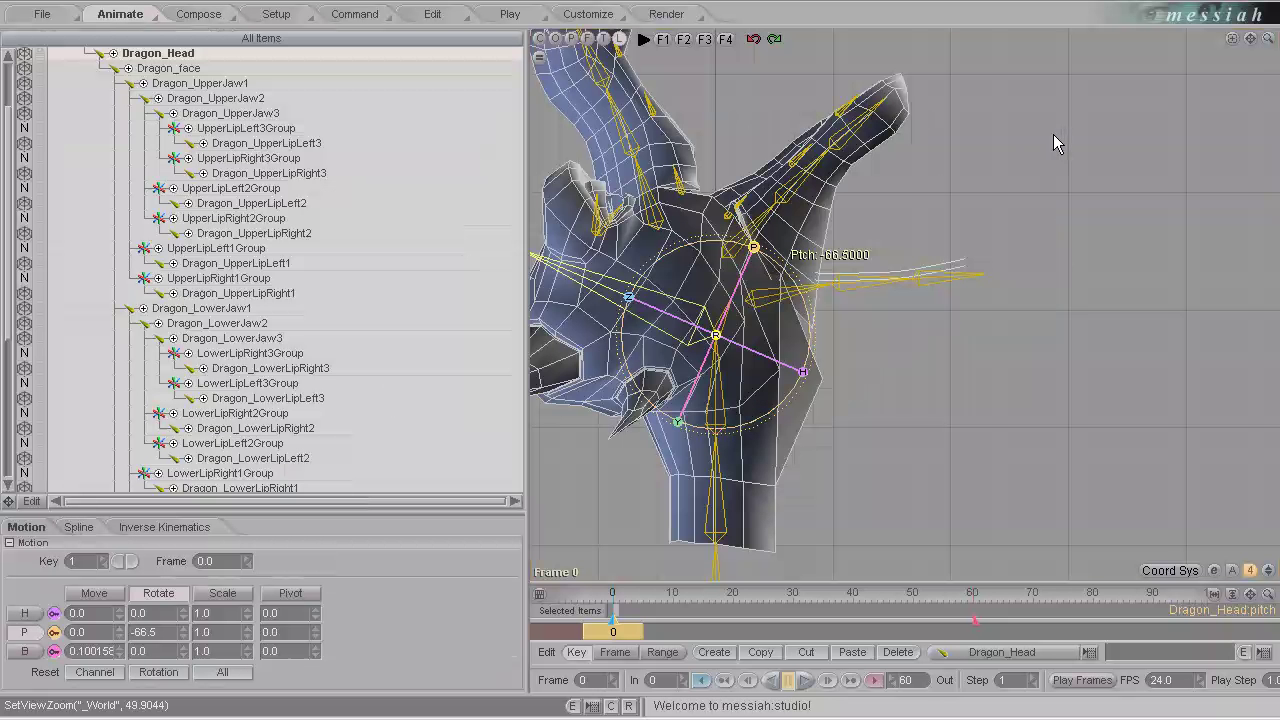
pyautogui.click(571, 38)
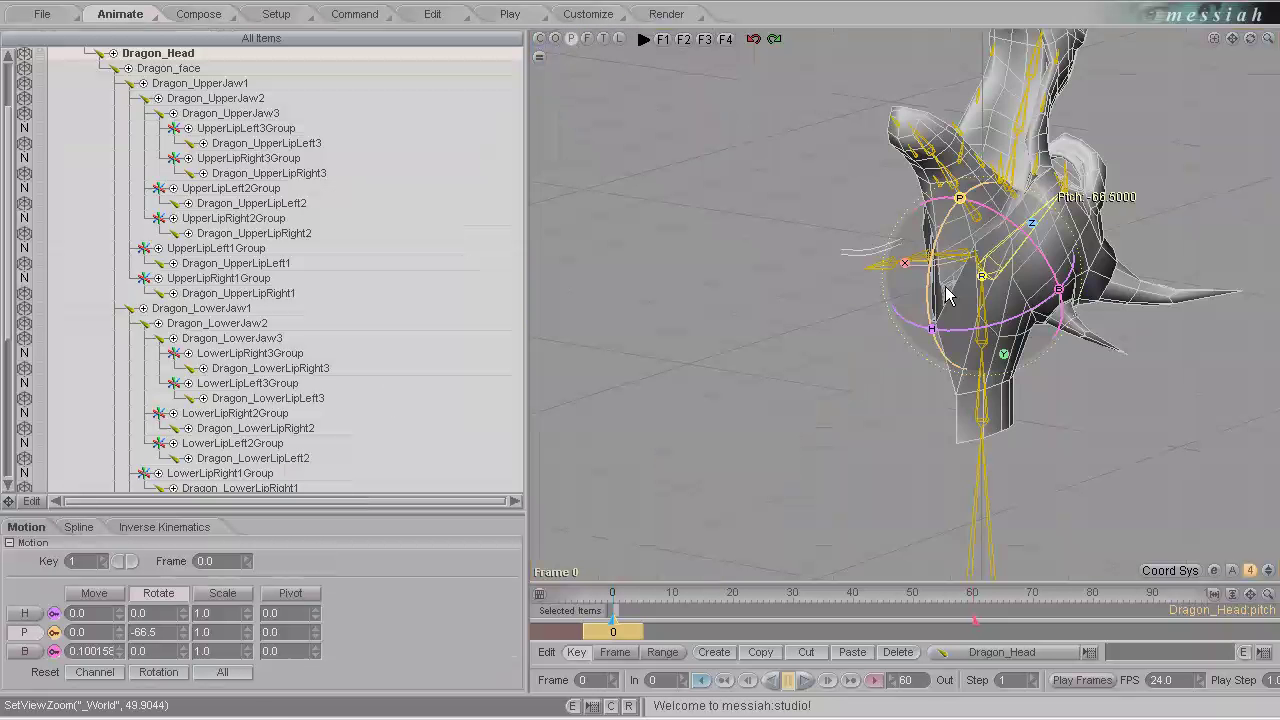
pyautogui.moveTo(700, 370); pyautogui.dragTo(640, 372, button='middle')
pyautogui.scroll(2, 640, 372)
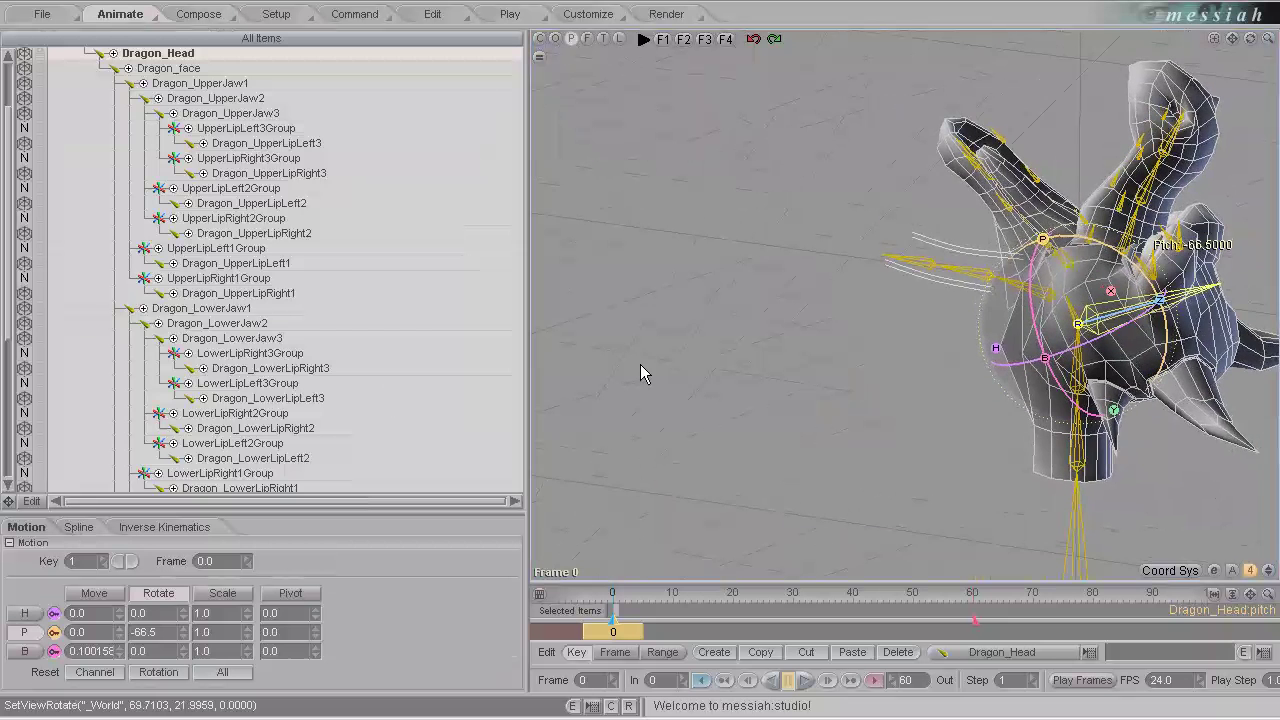
pyautogui.click(943, 289)
pyautogui.moveTo(985, 366); pyautogui.dragTo(910, 213)
pyautogui.click(955, 285)
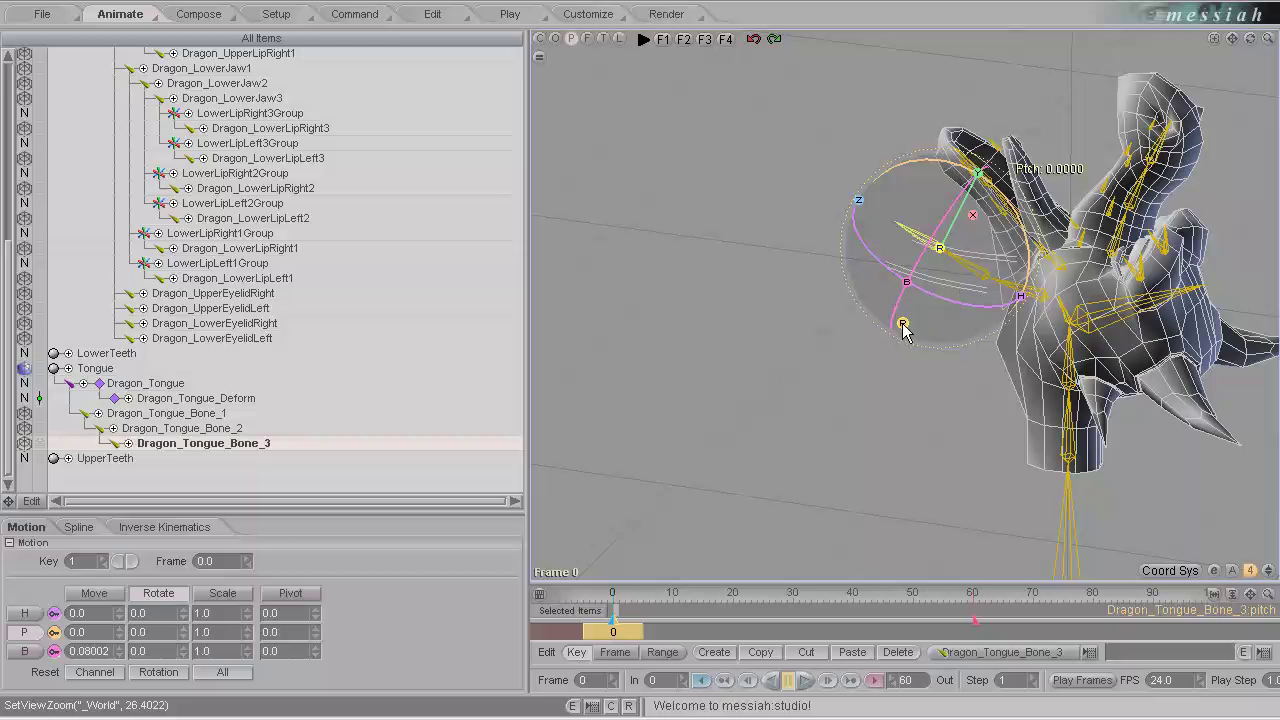
pyautogui.moveTo(903, 330); pyautogui.dragTo(1068, 352)
pyautogui.click(1005, 315)
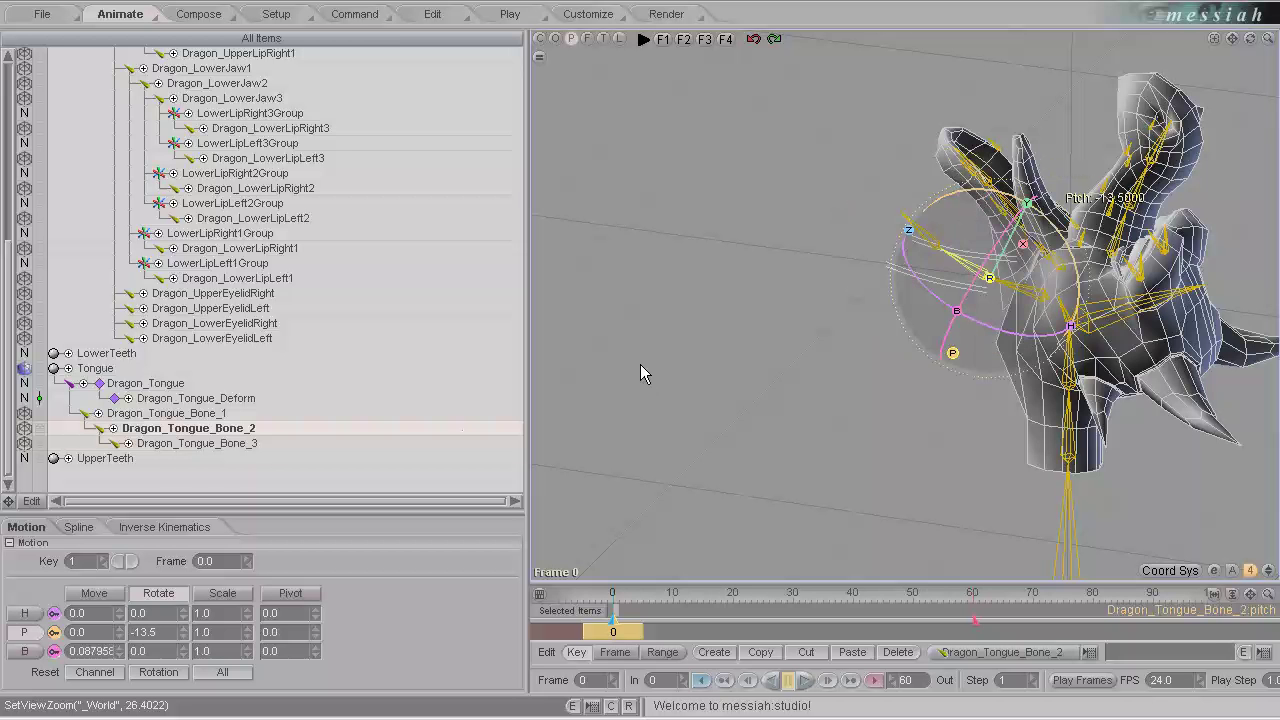
pyautogui.moveTo(957, 368); pyautogui.dragTo(1131, 233)
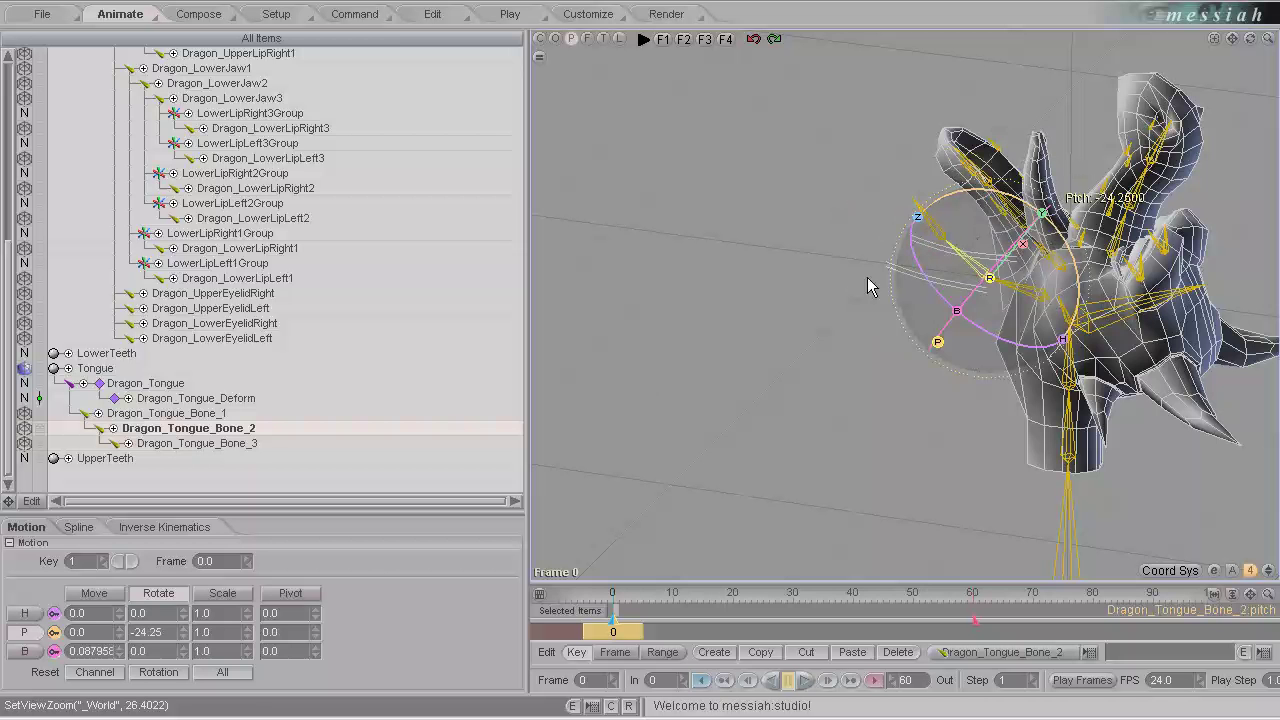
pyautogui.click(158, 672)
pyautogui.click(203, 443)
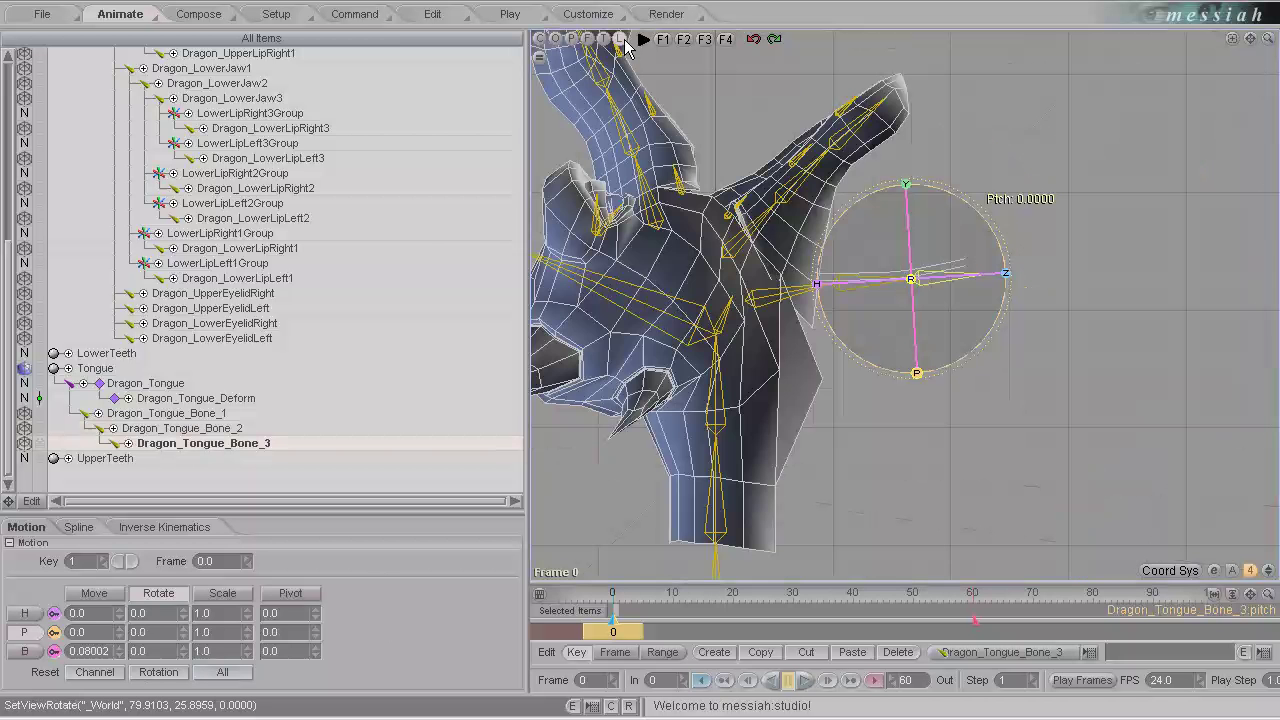
# In setup mode, duplicate the Dragon_Tongue_Bone_1 hierarchy by copying and pasting it under Dragon_Tongue
pyautogui.click(276, 14)
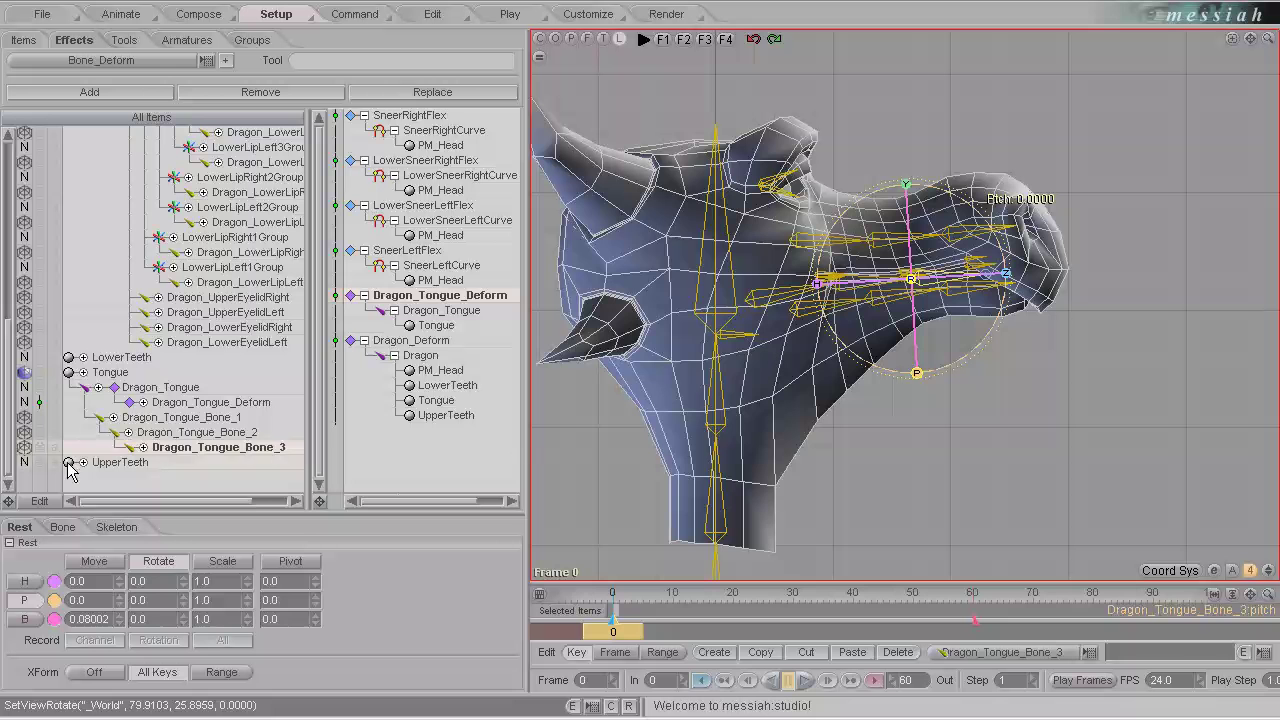
pyautogui.click(206, 418)
pyautogui.moveTo(527, 430); pyautogui.dragTo(693, 429)
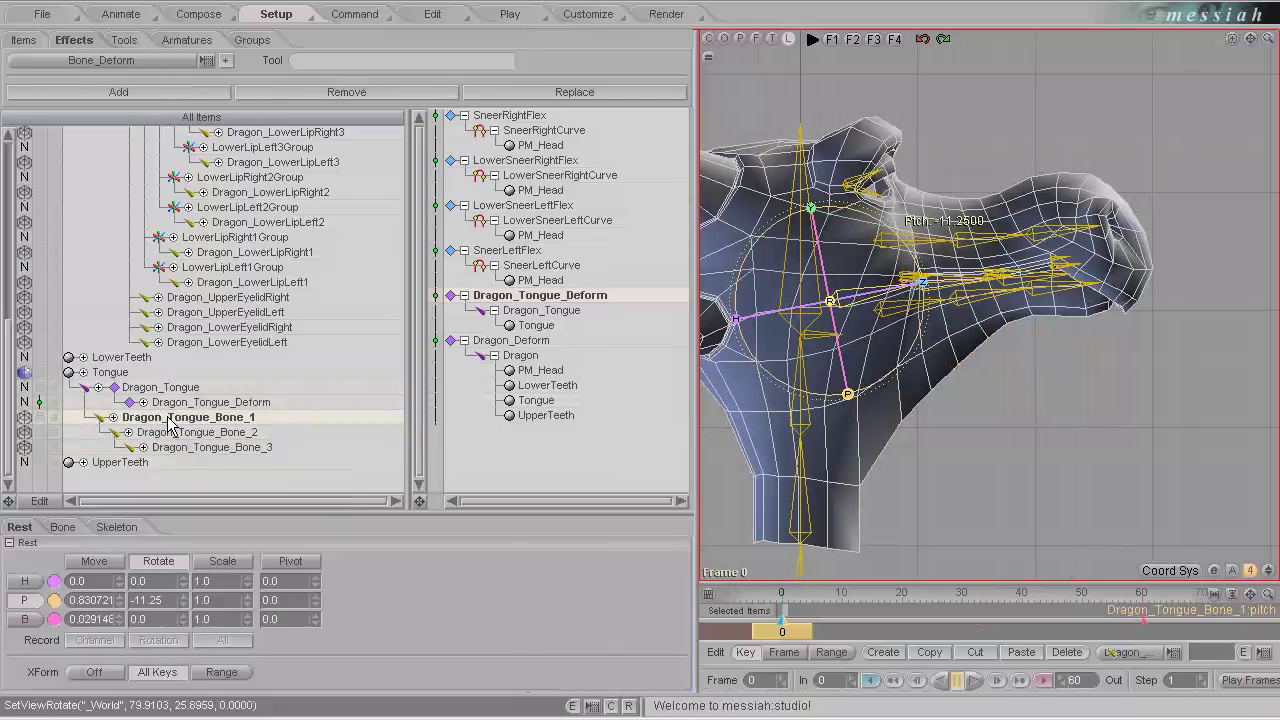
pyautogui.hotkey('ctrl', 'v')
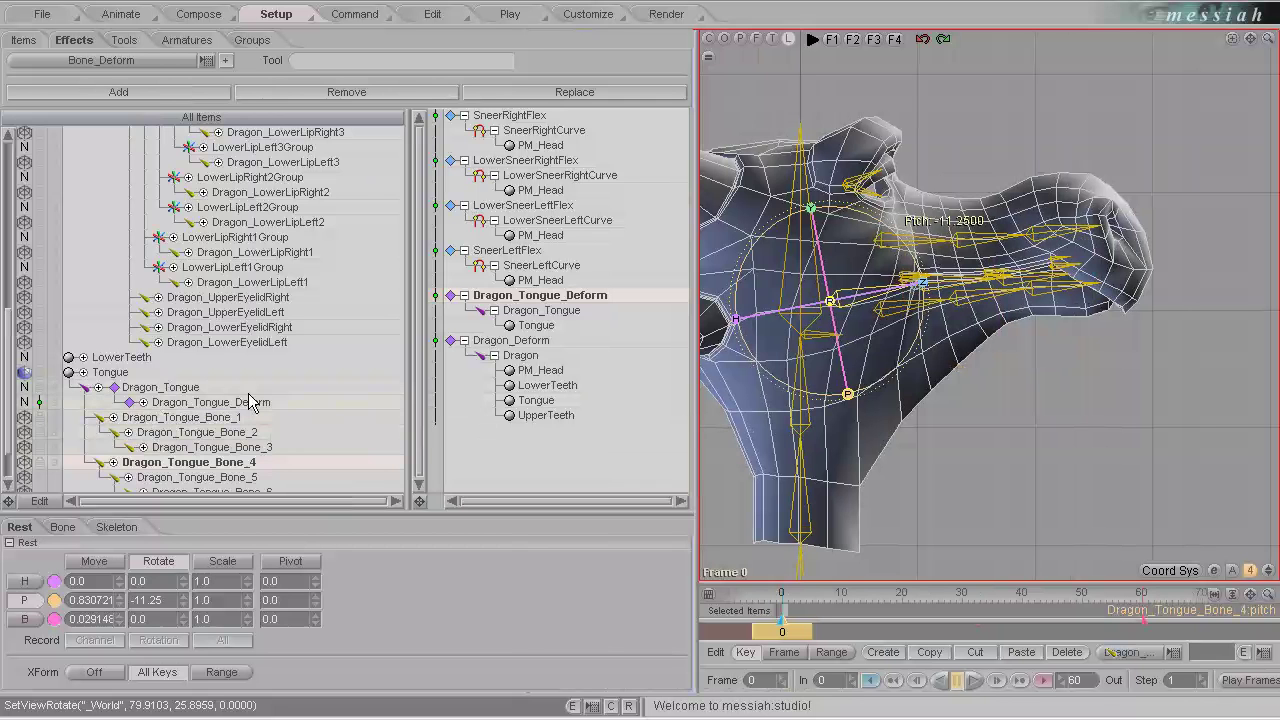
pyautogui.scroll(-1, 240, 416)
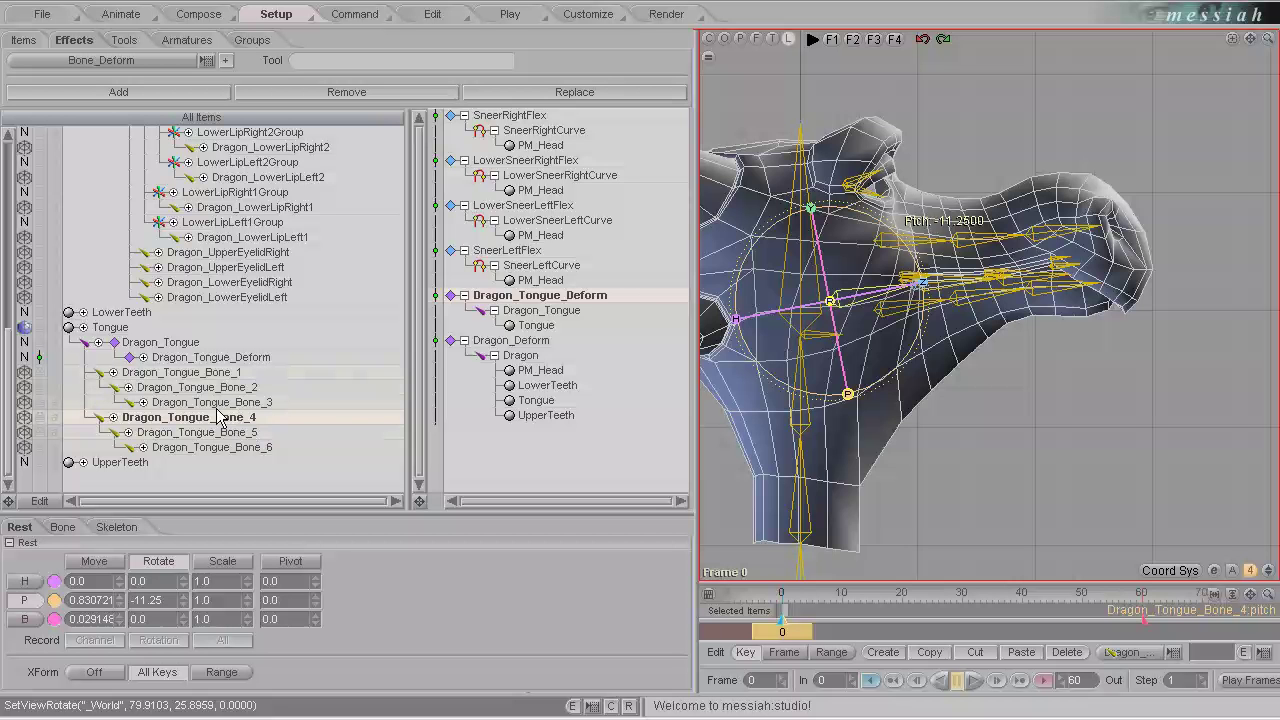
# Rename the three duplicated tongue bones as Dragon_ControlTongue1, Dragon_ControlTongue2 and Dragon_ControlTongue3
pyautogui.doubleClick(207, 418)
pyautogui.moveTo(244, 418); pyautogui.dragTo(167, 432)
pyautogui.write('Control')
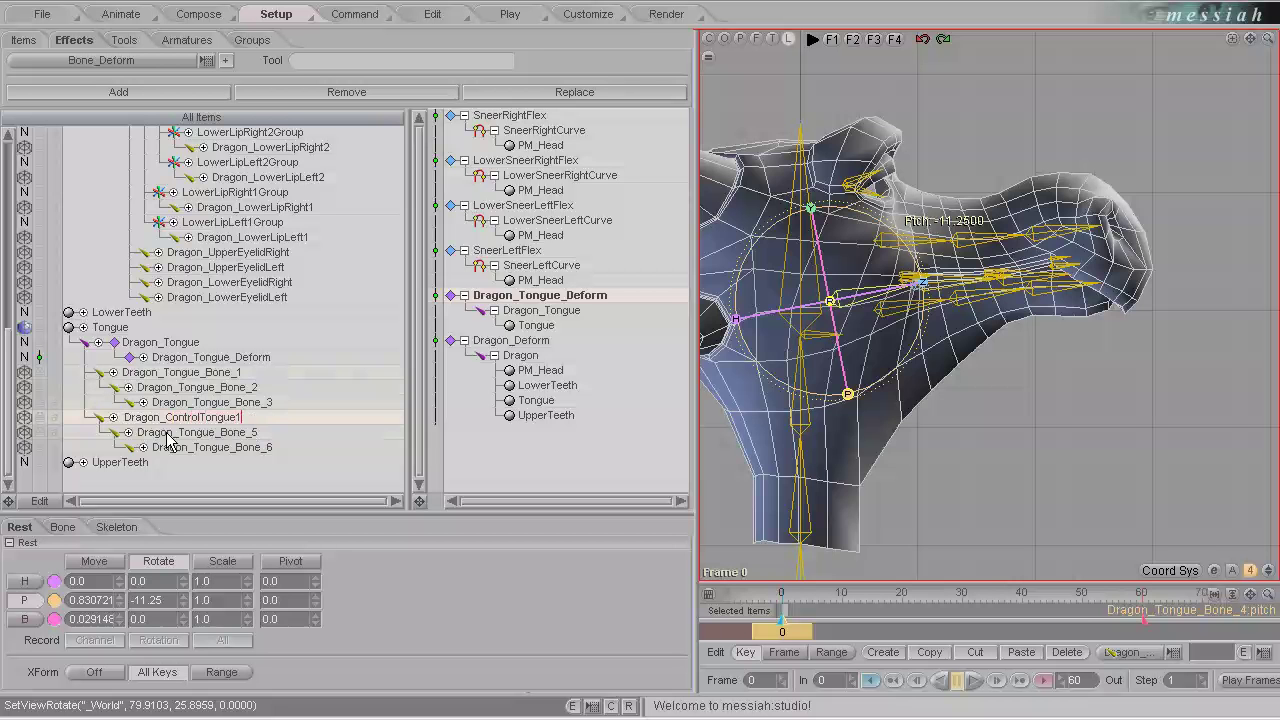
pyautogui.write('Tongue1')
pyautogui.click(215, 432)
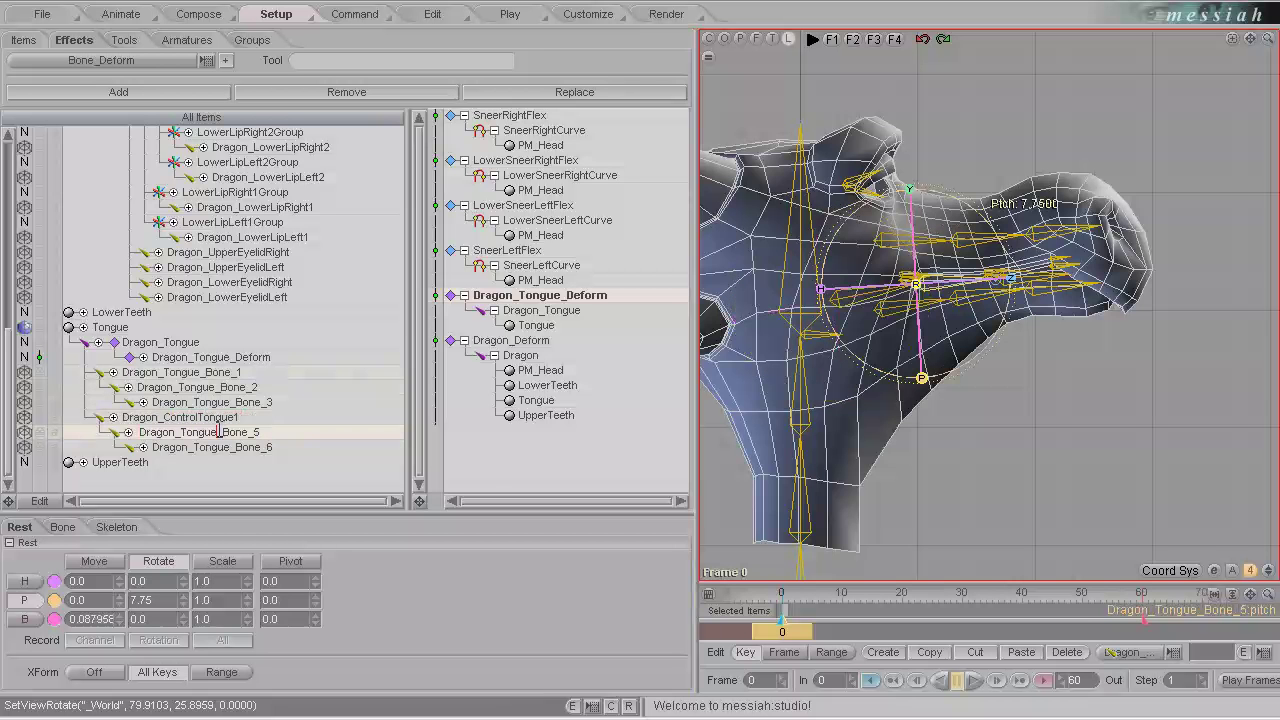
pyautogui.moveTo(217, 432); pyautogui.dragTo(181, 436)
pyautogui.press('Right')
pyautogui.write('Cont')
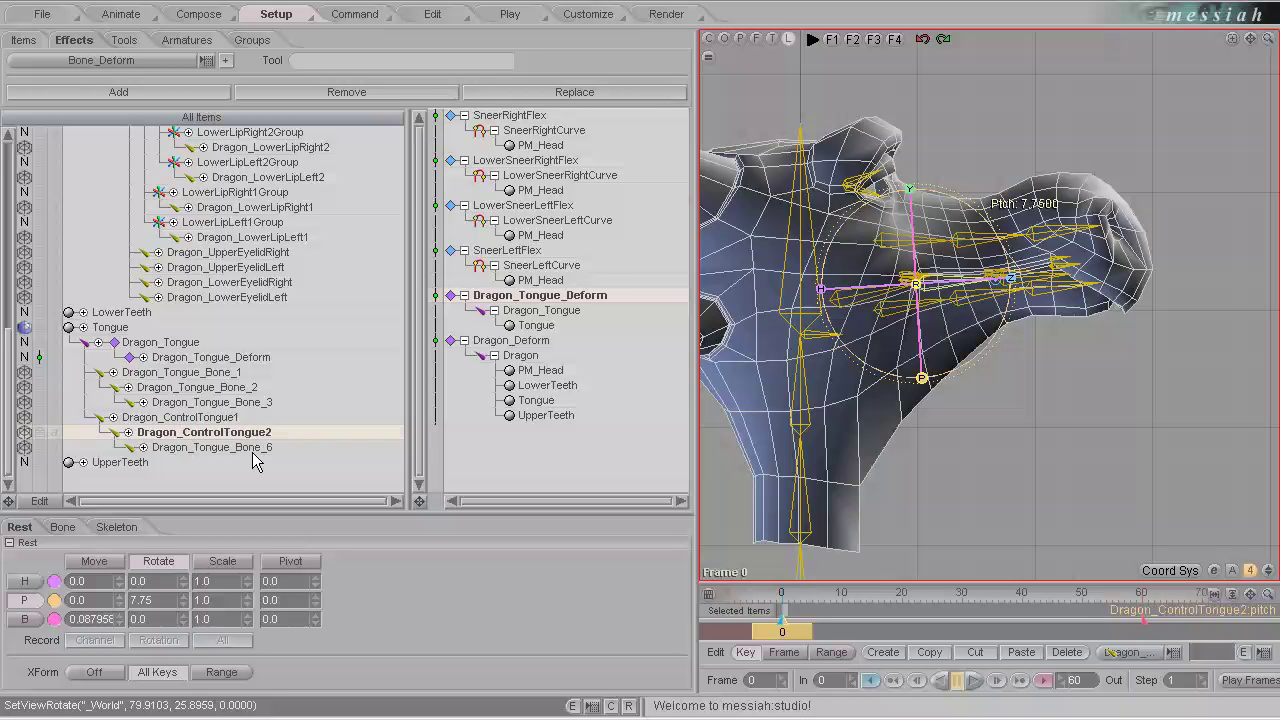
pyautogui.doubleClick(254, 447)
pyautogui.write('Dragon_ControlTongue3')
pyautogui.press('Return')
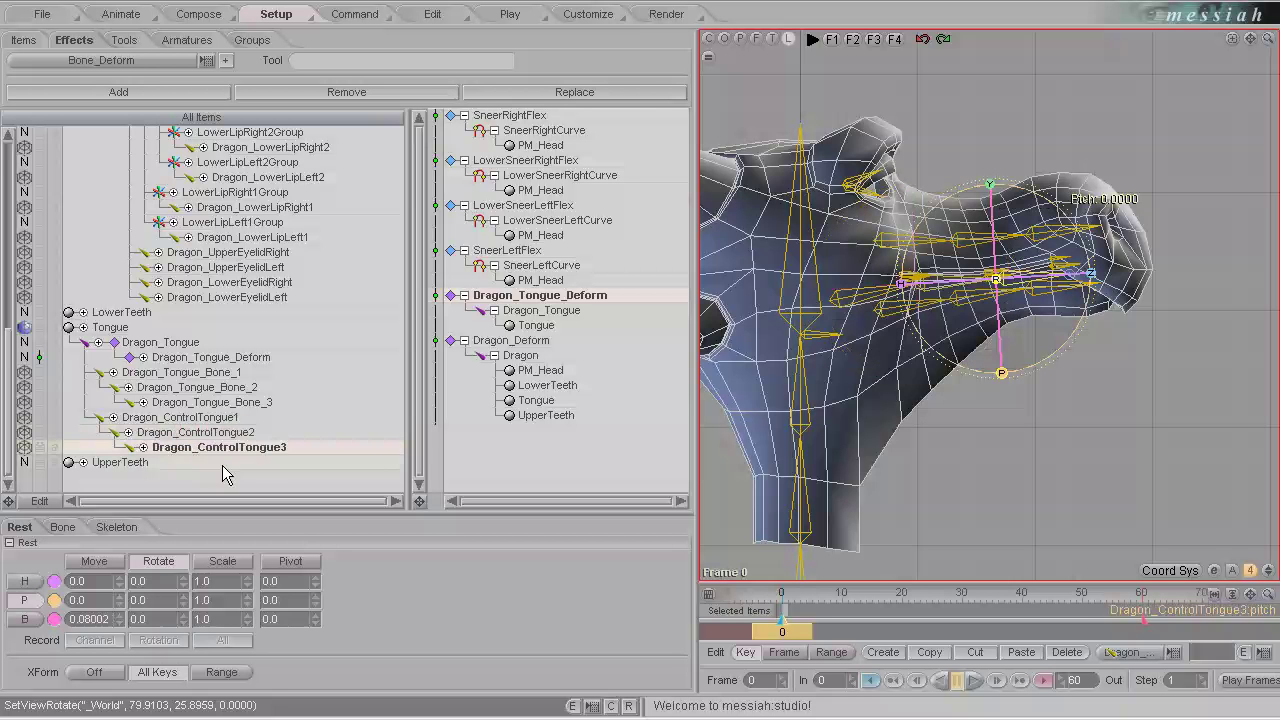
# Set the Slip bone property to 1.0 for all three Dragon_ControlTongue bones together
pyautogui.click(212, 420)
pyautogui.keyDown('shift'); pyautogui.click(218, 447); pyautogui.keyUp('shift')
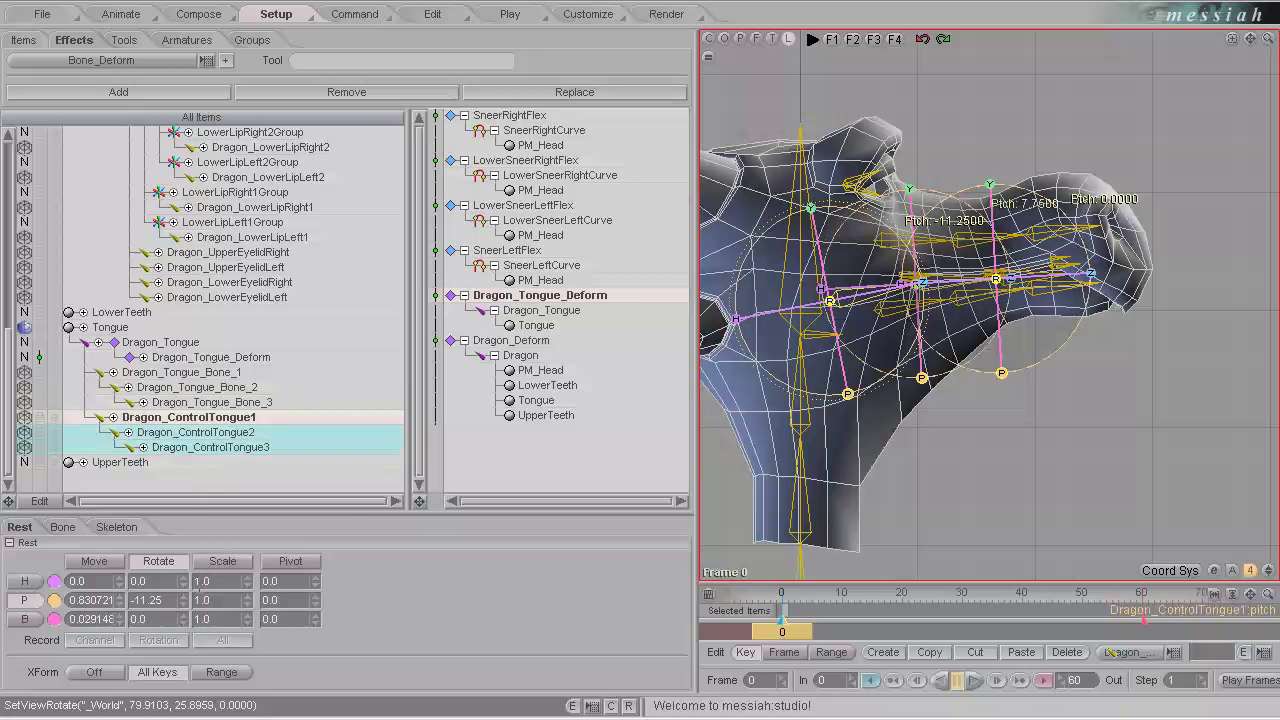
pyautogui.click(72, 529)
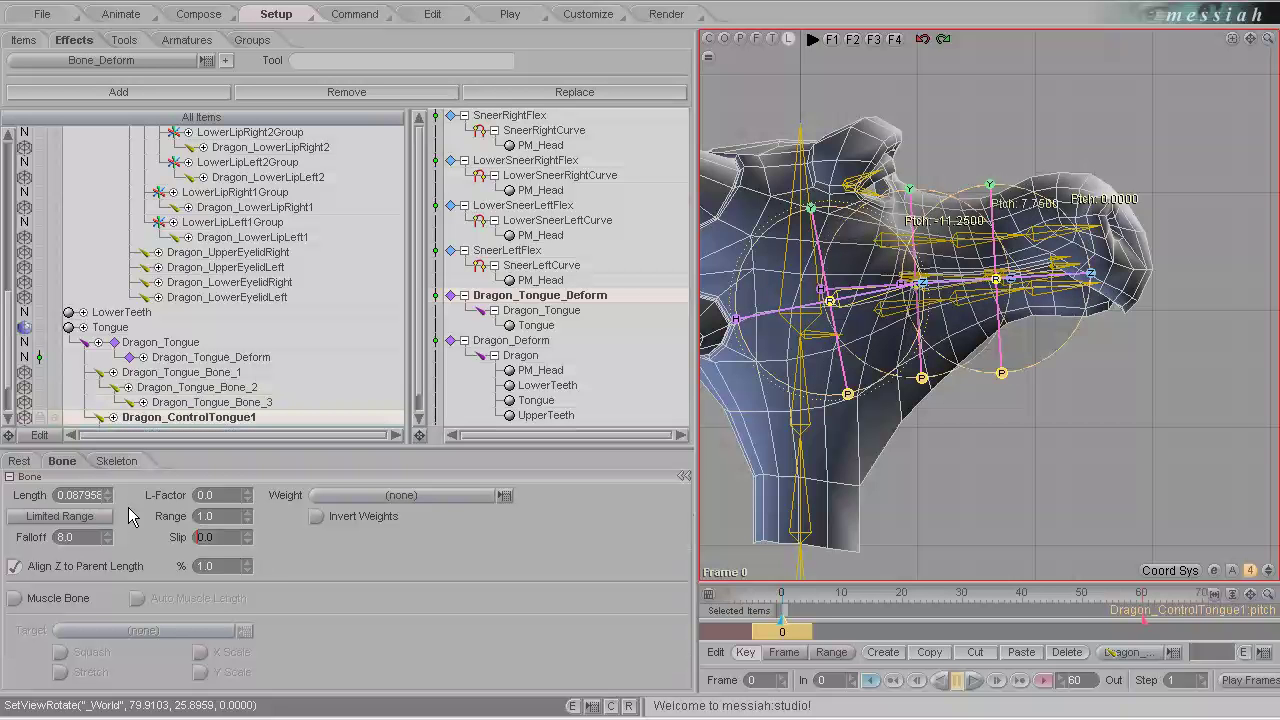
pyautogui.write('1')
pyautogui.press('Return')
pyautogui.moveTo(247, 453); pyautogui.dragTo(251, 521)
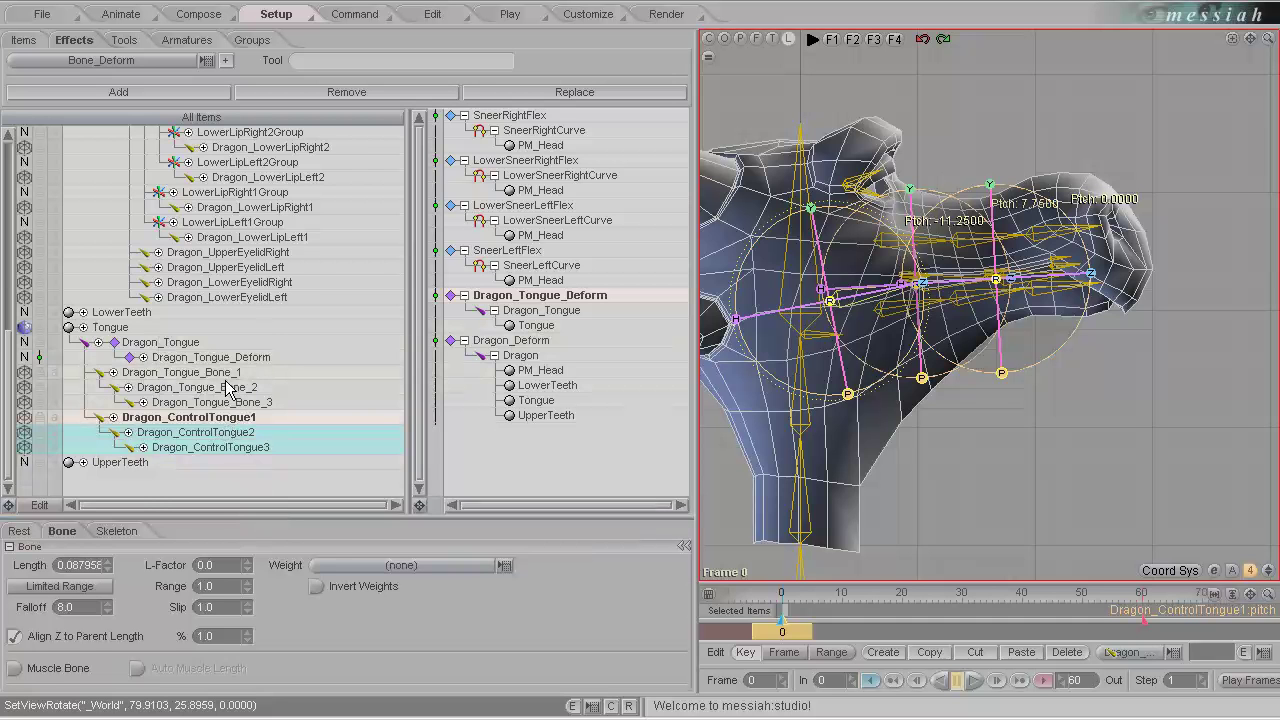
# Parent the Dragon_ControlTongue1 bone chain to Dragon_LowerJaw1 in the main dragon skeleton
pyautogui.scroll(1, 250, 425)
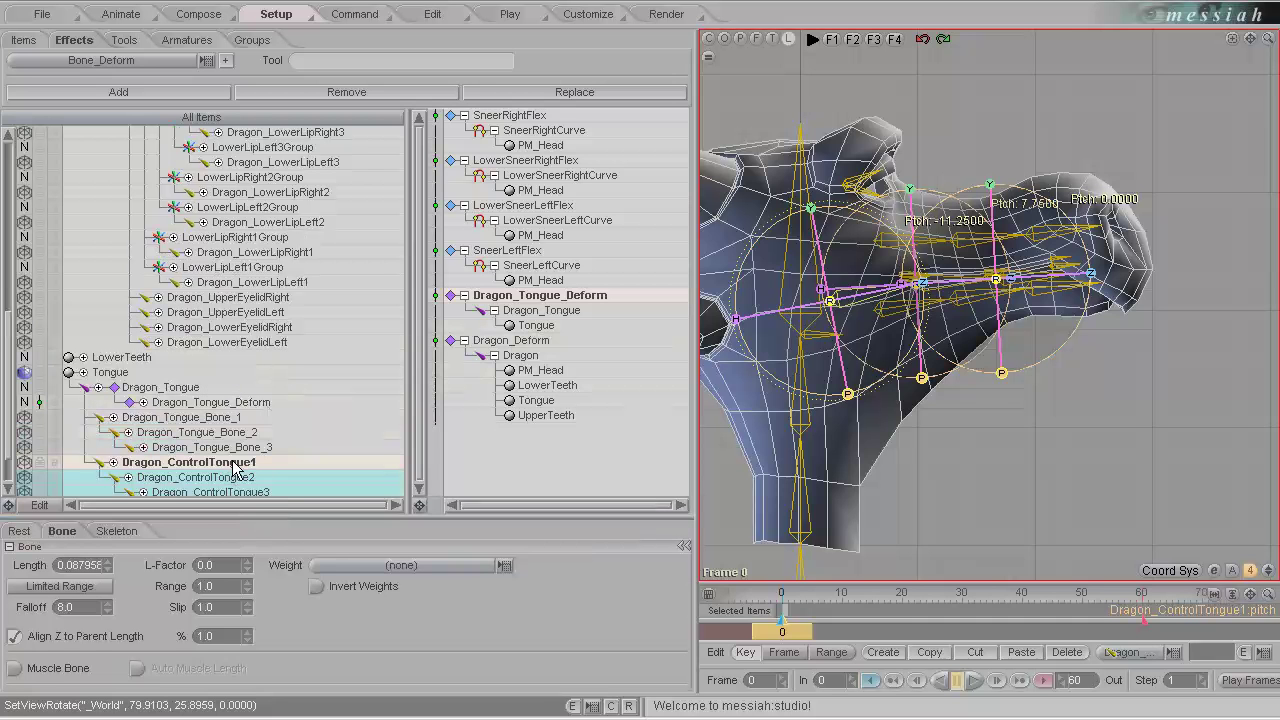
pyautogui.scroll(3, 250, 445)
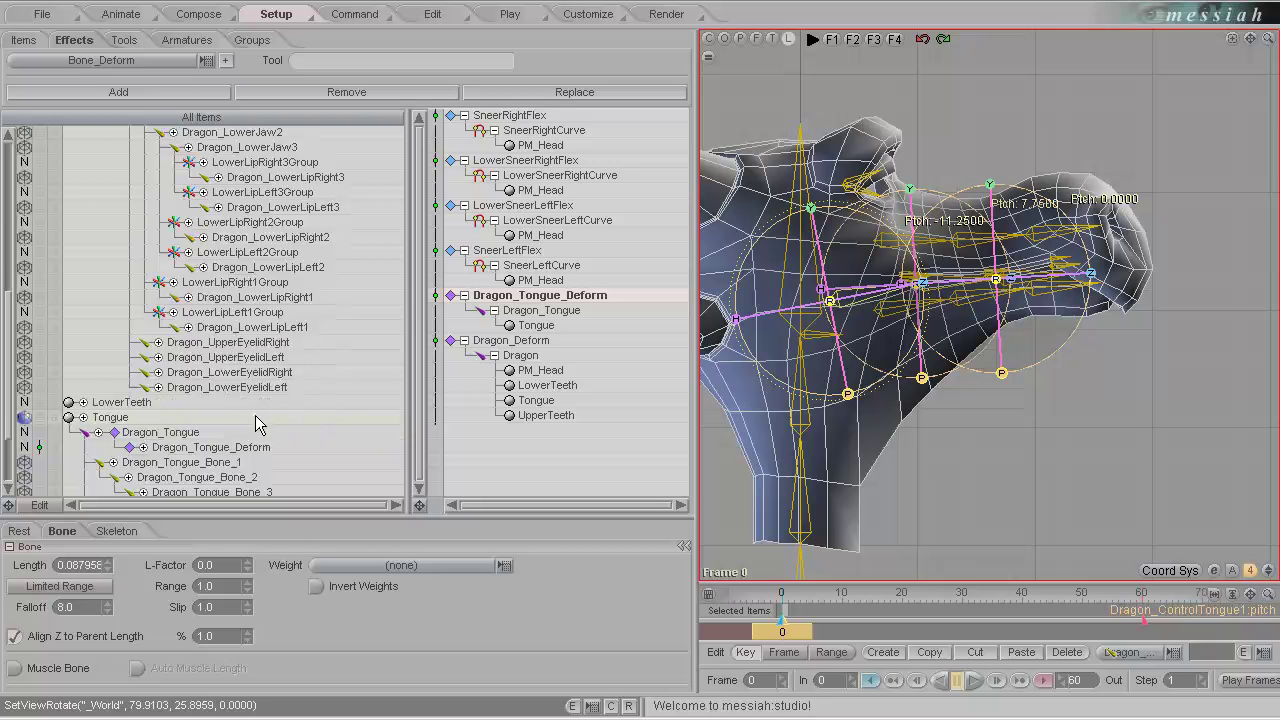
pyautogui.click(102, 461)
pyautogui.click(175, 461)
pyautogui.moveTo(182, 476); pyautogui.dragTo(254, 141)
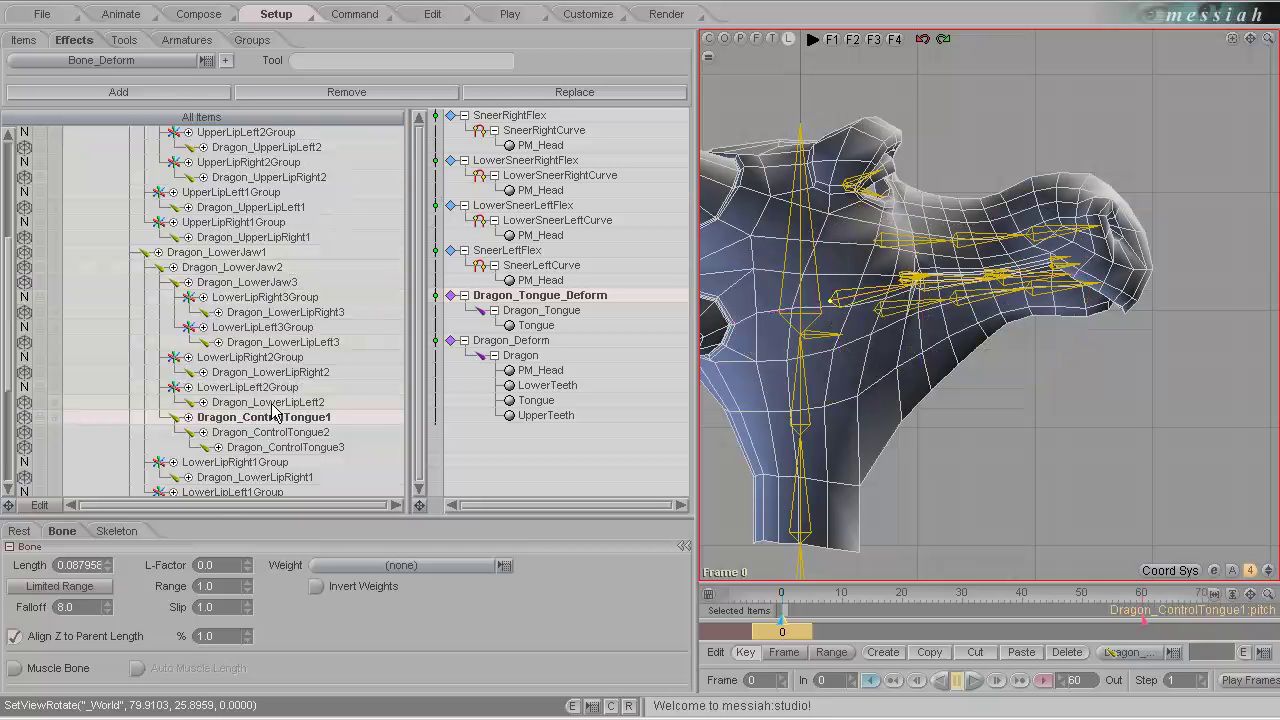
pyautogui.click(245, 255)
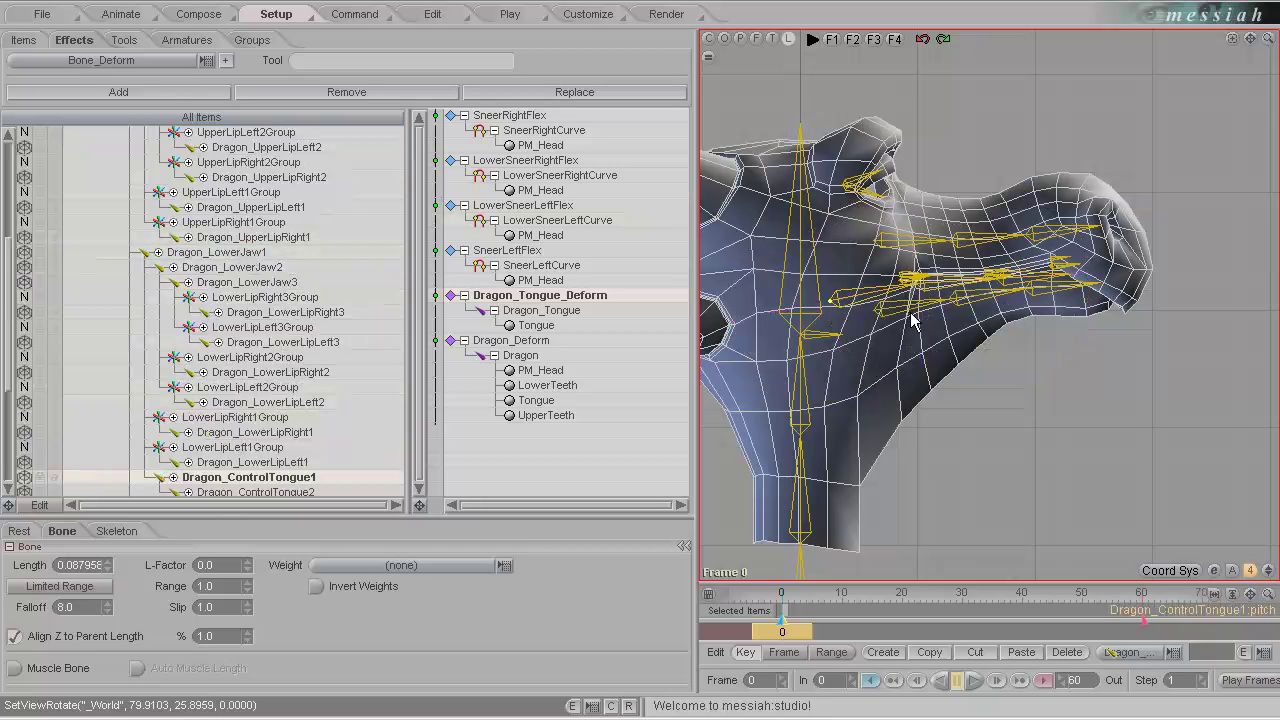
# Zero the rest position of Dragon_ControlTongue1 and set its rest pitch to 0
pyautogui.keyDown('ctrl'); pyautogui.keyDown('alt'); pyautogui.moveTo(1033, 427); pyautogui.dragTo(972, 220); pyautogui.keyUp('alt'); pyautogui.keyUp('ctrl')
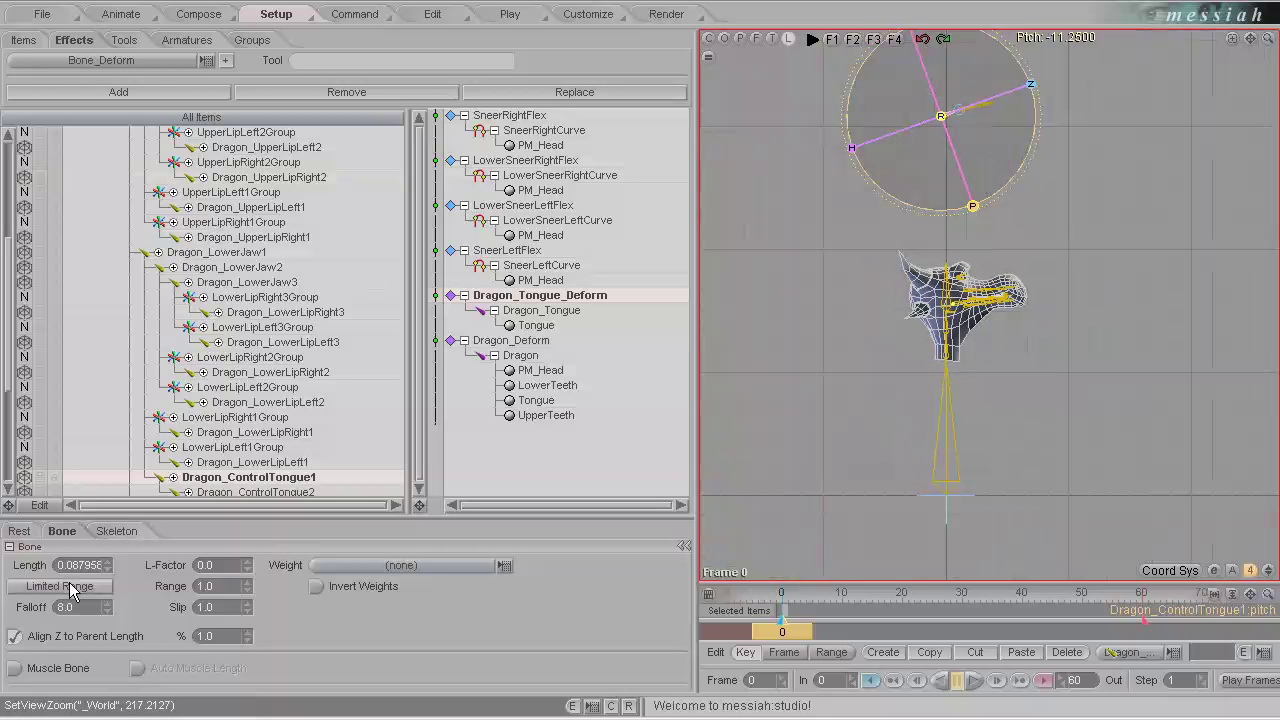
pyautogui.click(30, 528)
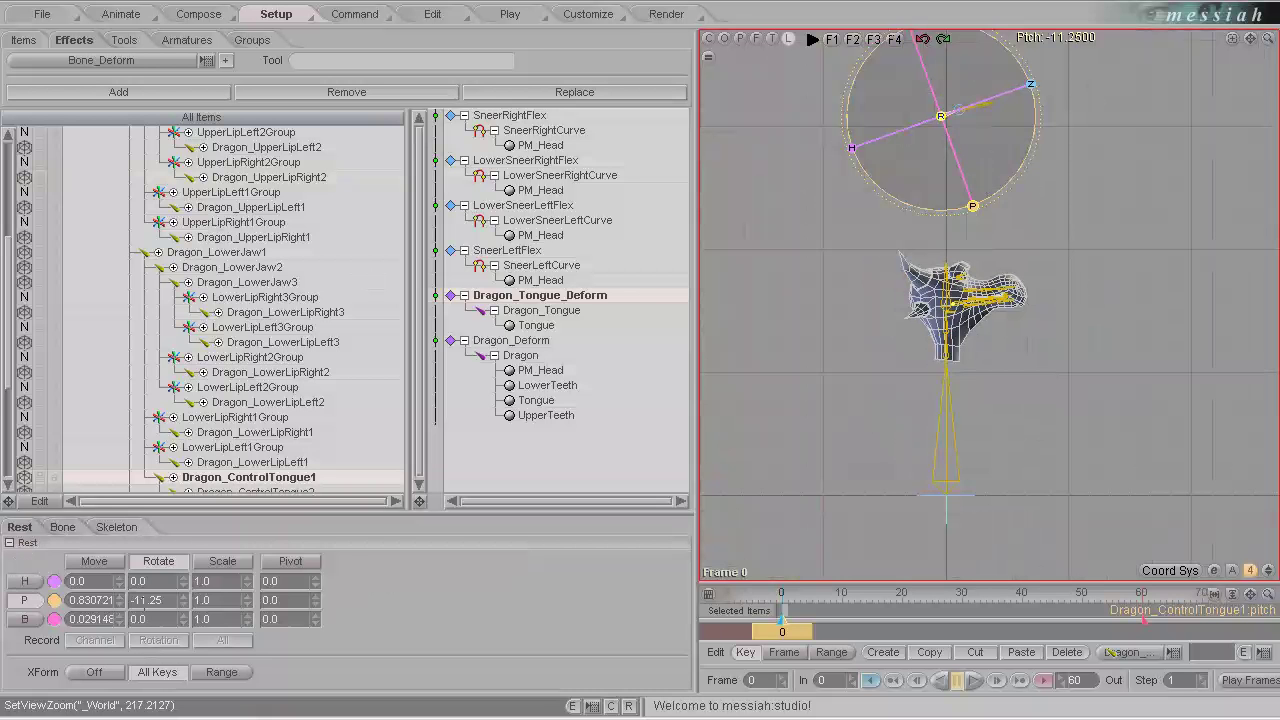
pyautogui.write('0')
pyautogui.press('Tab')
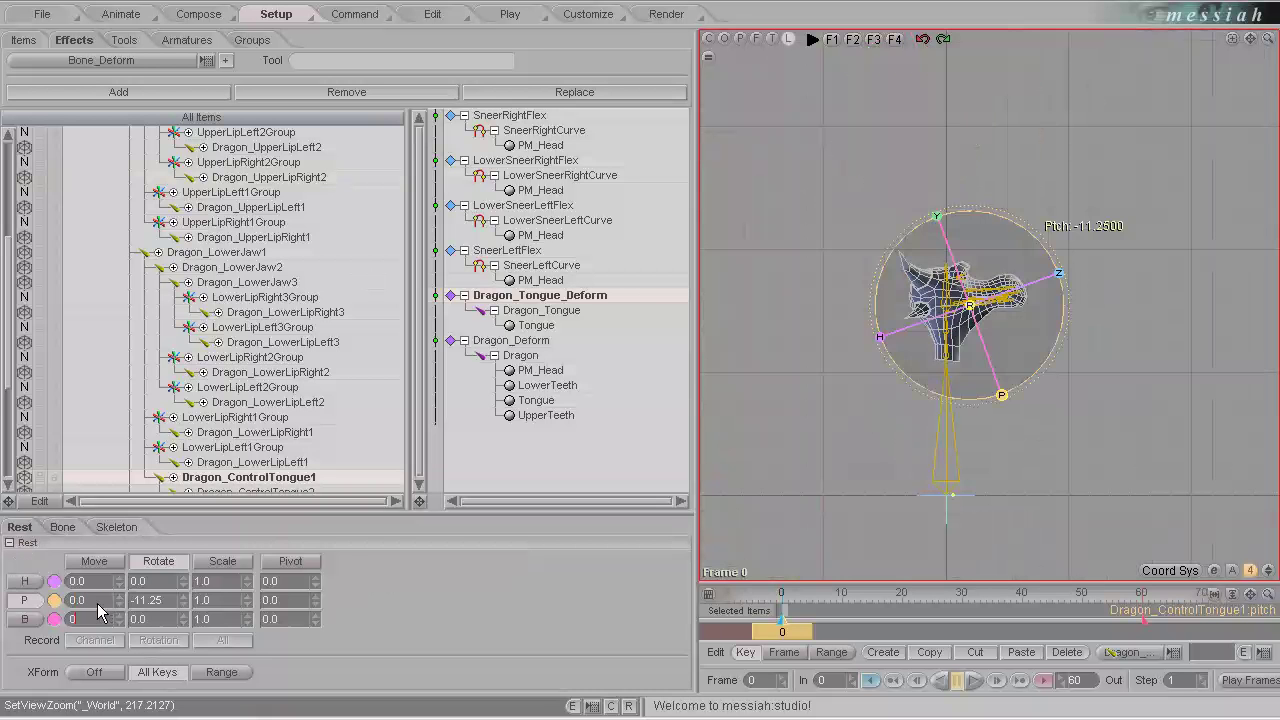
pyautogui.write('0')
pyautogui.press('Tab')
pyautogui.press('Tab')
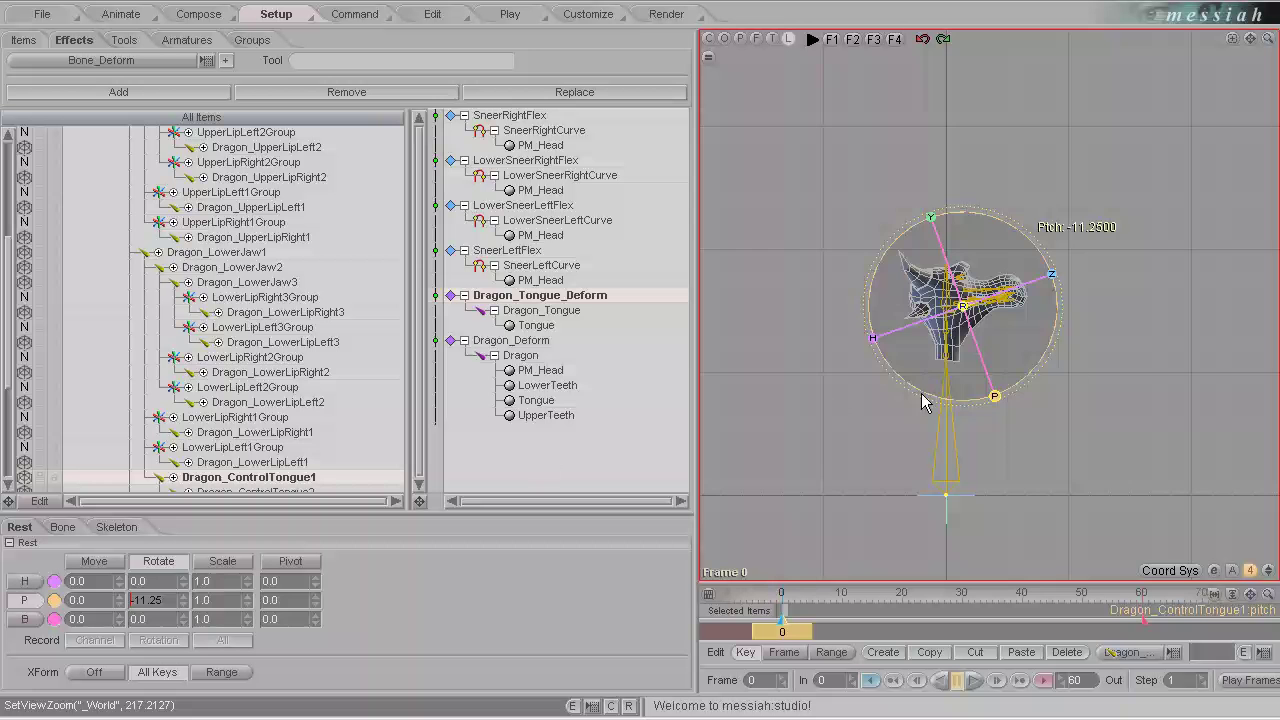
pyautogui.scroll(10, 922, 402)
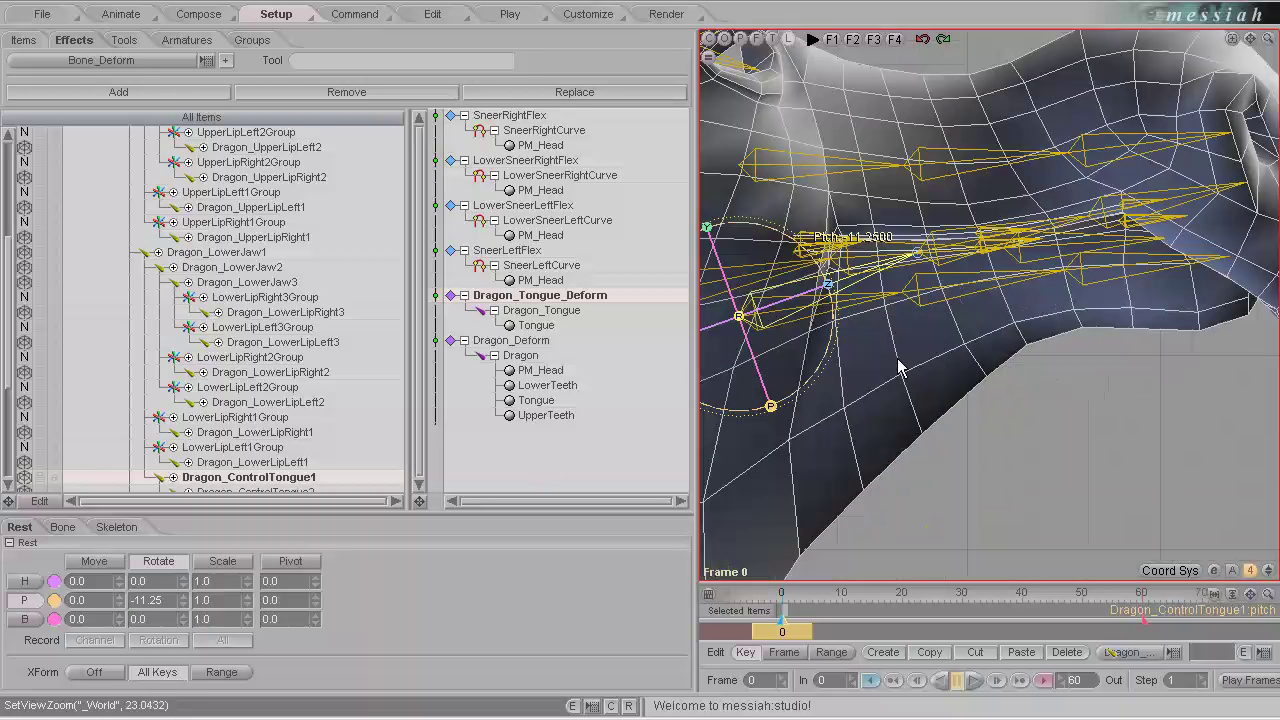
pyautogui.moveTo(772, 408); pyautogui.dragTo(640, 364)
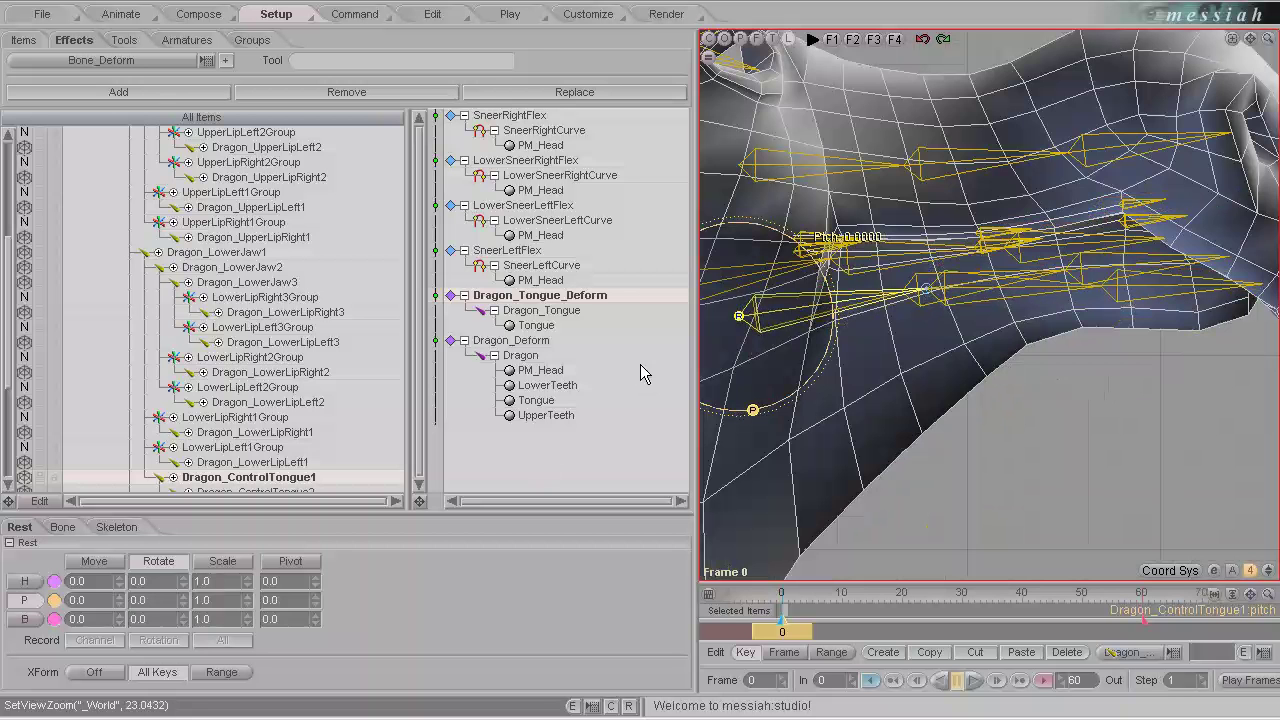
# Align Dragon_ControlTongue1 with the original tongue bones at about Y 0.017, Z -0.041, with a rest pitch of about -2.42
pyautogui.scroll(-5, 225, 460)
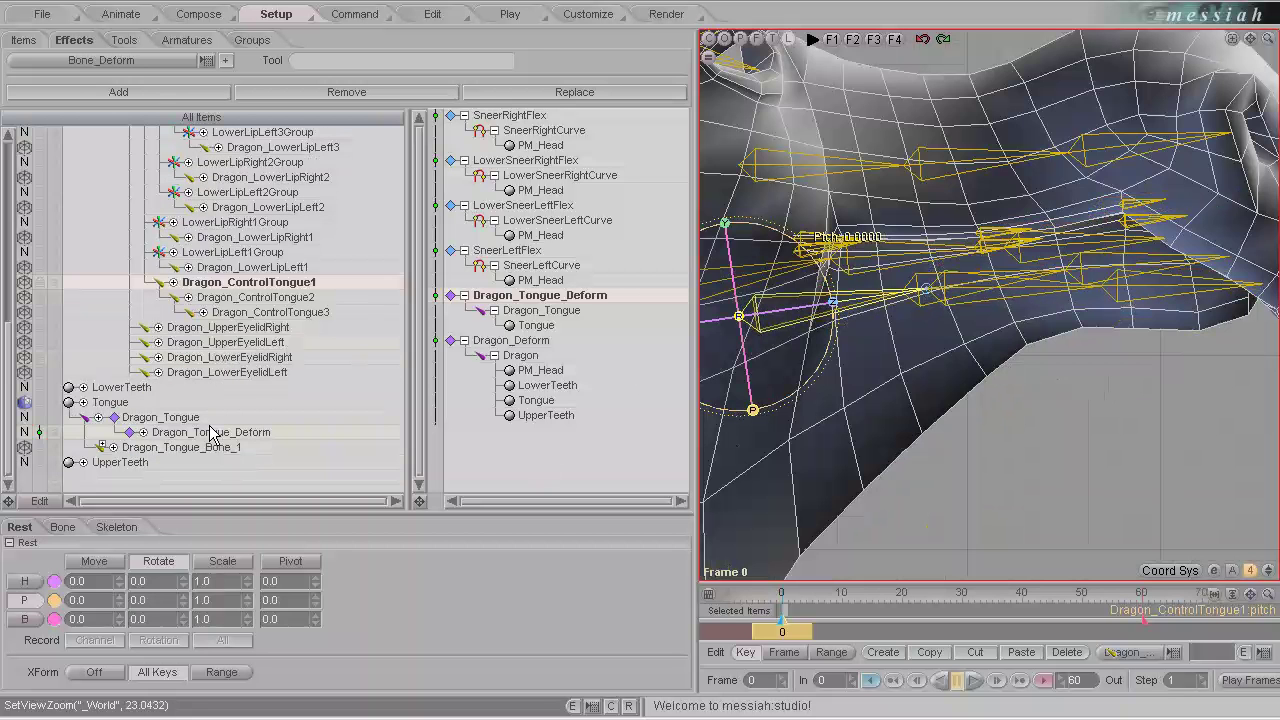
pyautogui.click(200, 447)
pyautogui.click(249, 282)
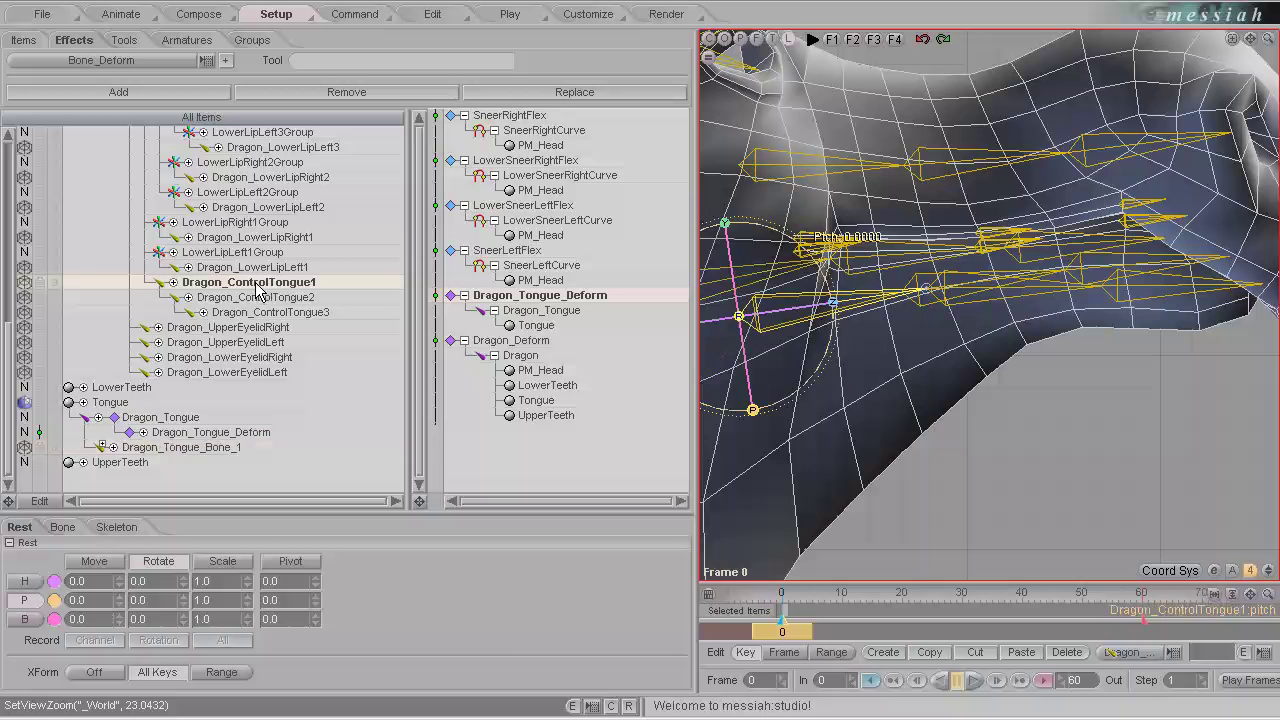
pyautogui.scroll(-2, 985, 296)
pyautogui.scroll(-2, 841, 311)
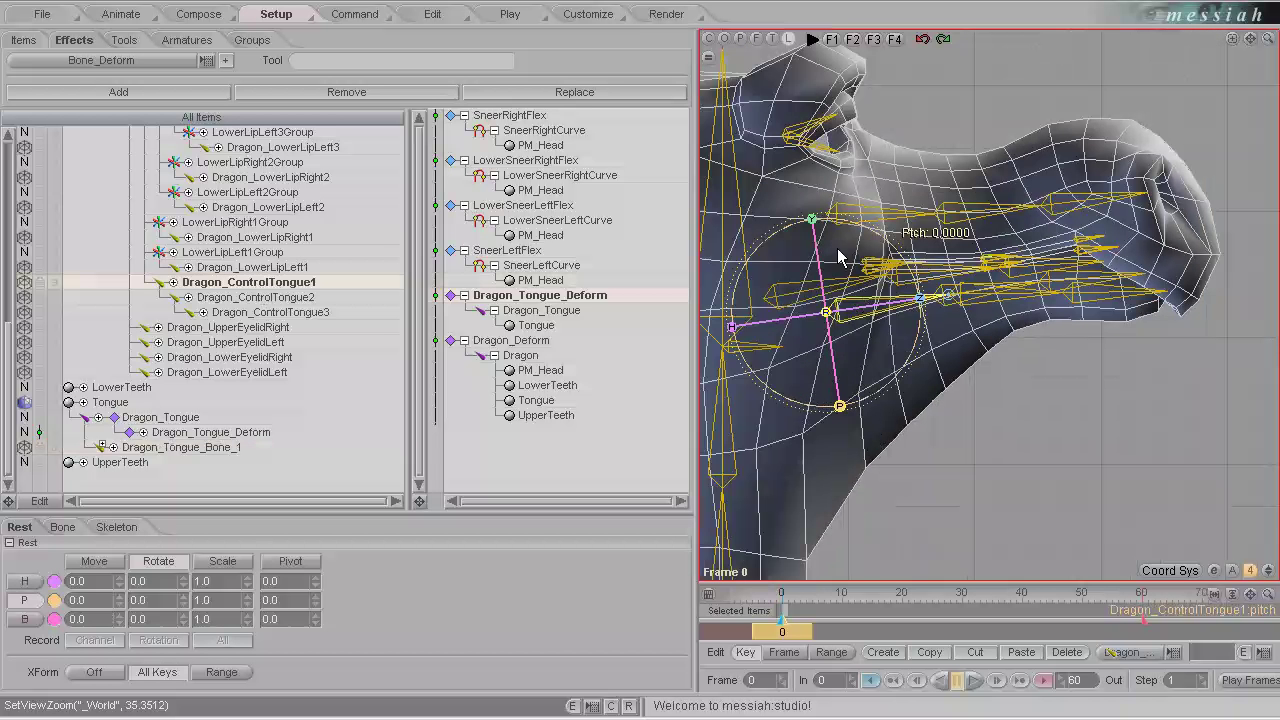
pyautogui.moveTo(812, 219); pyautogui.dragTo(751, 203)
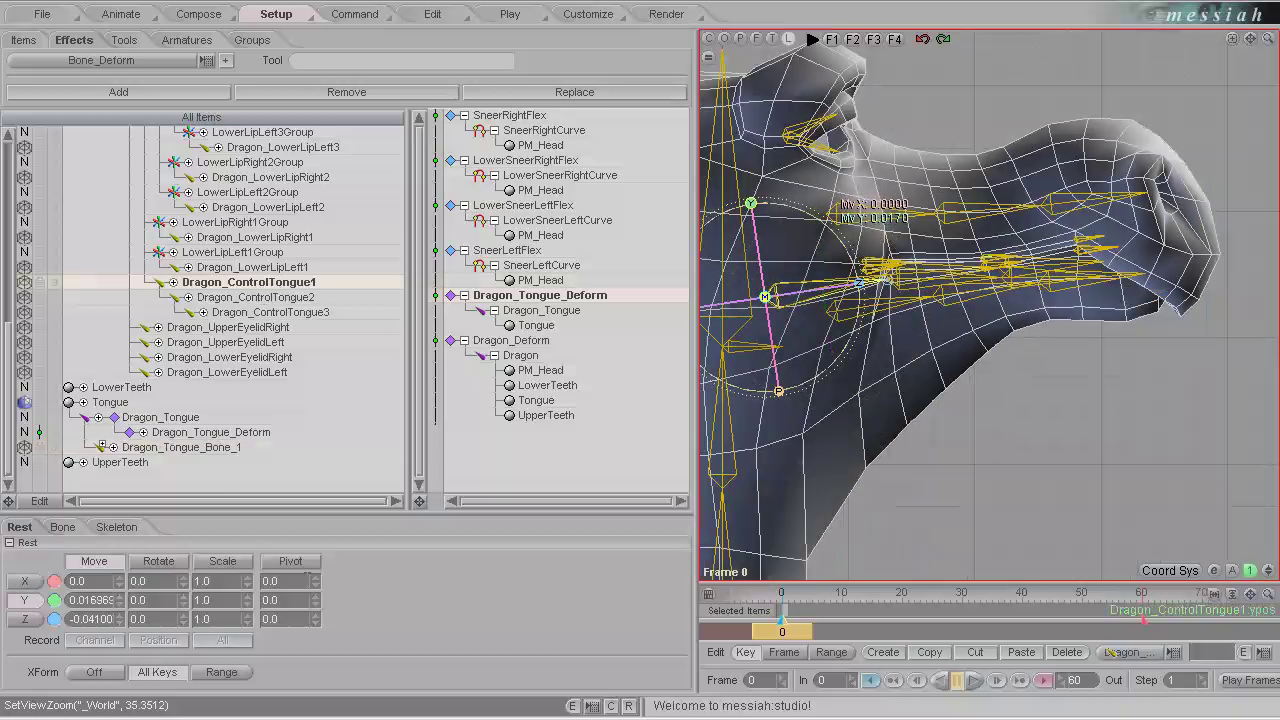
pyautogui.moveTo(184, 601); pyautogui.dragTo(640, 364)
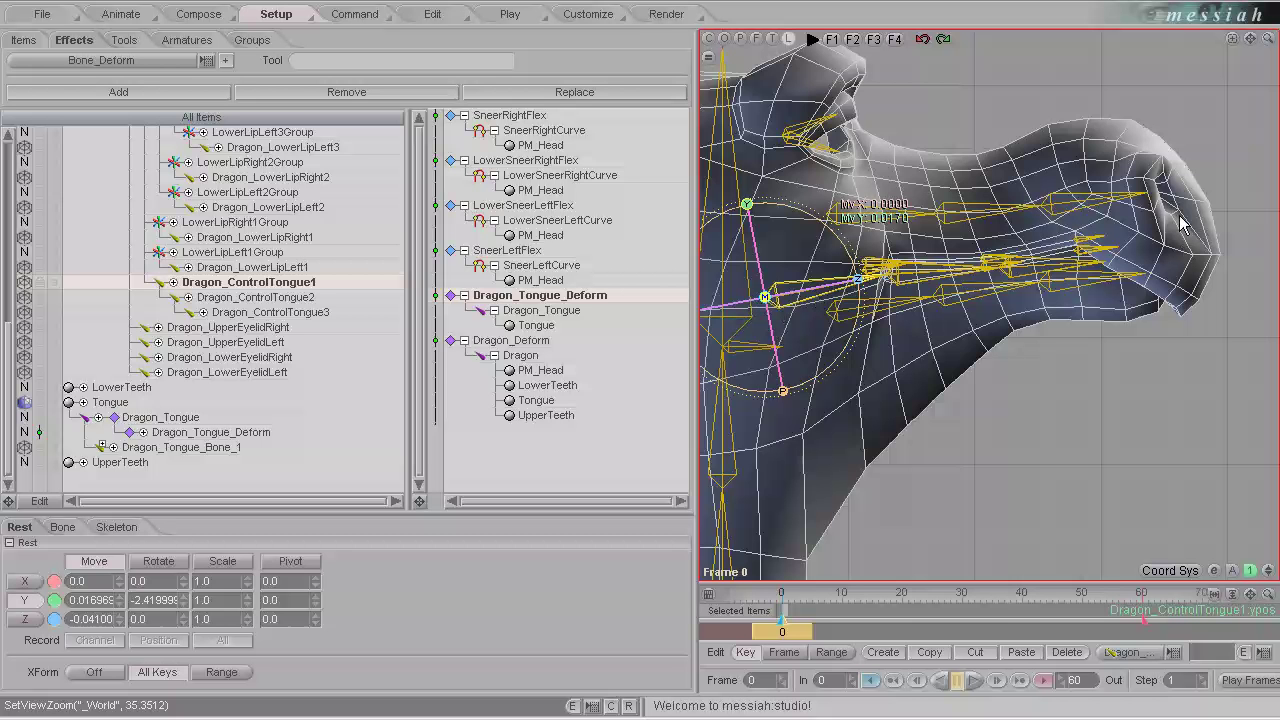
# Switch to command mode and pitch Dragon_ControlTongue1 to -27.67 on the posed head
pyautogui.scroll(-3, 800, 382)
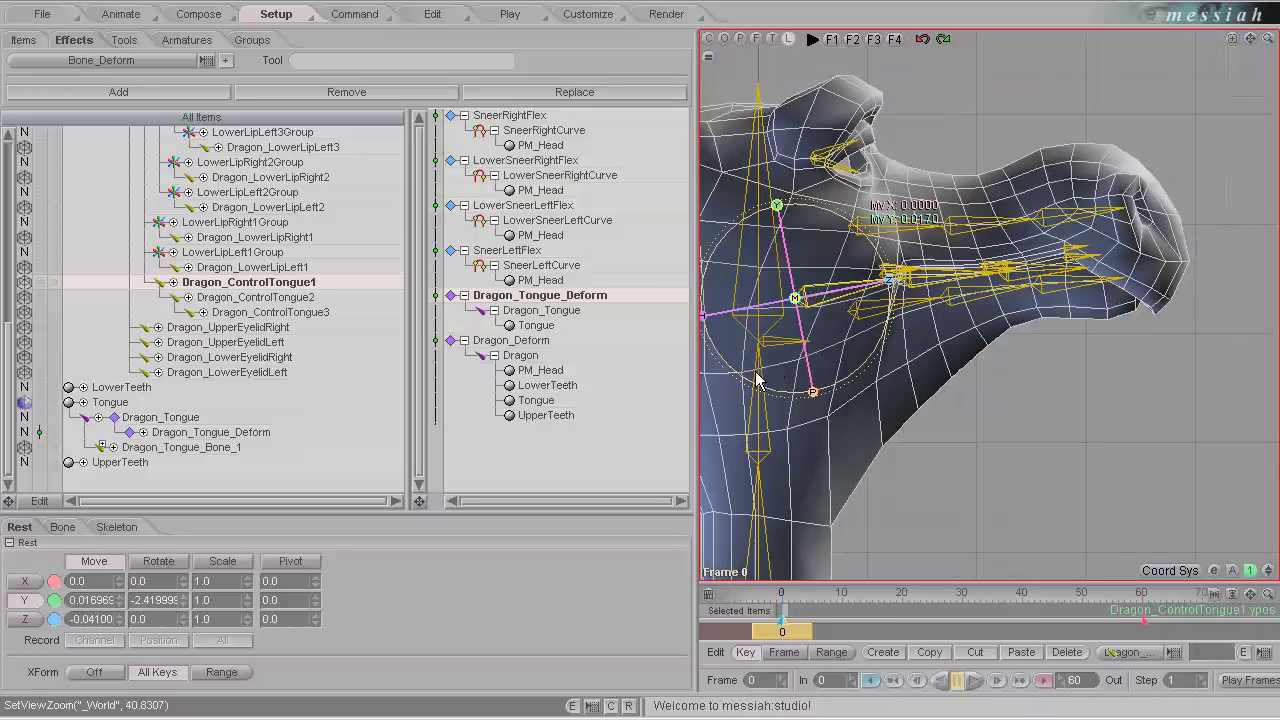
pyautogui.click(366, 18)
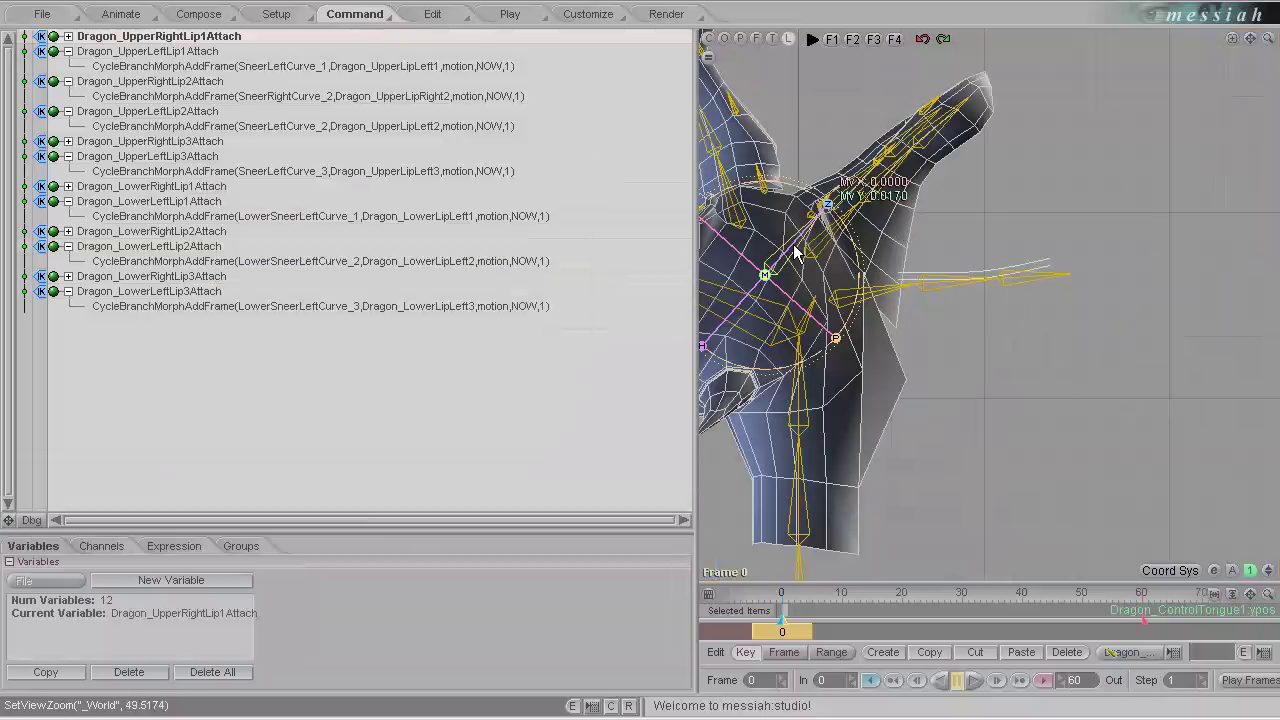
pyautogui.scroll(1, 800, 240)
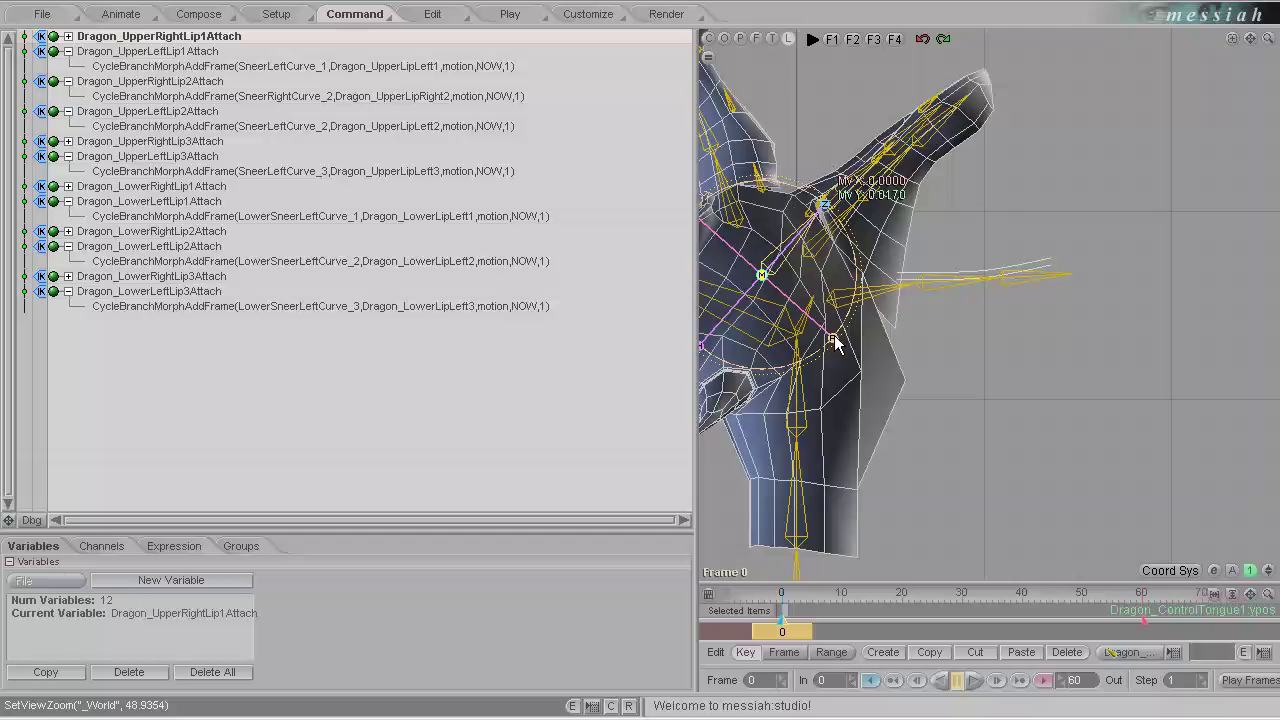
pyautogui.moveTo(834, 338); pyautogui.dragTo(640, 362)
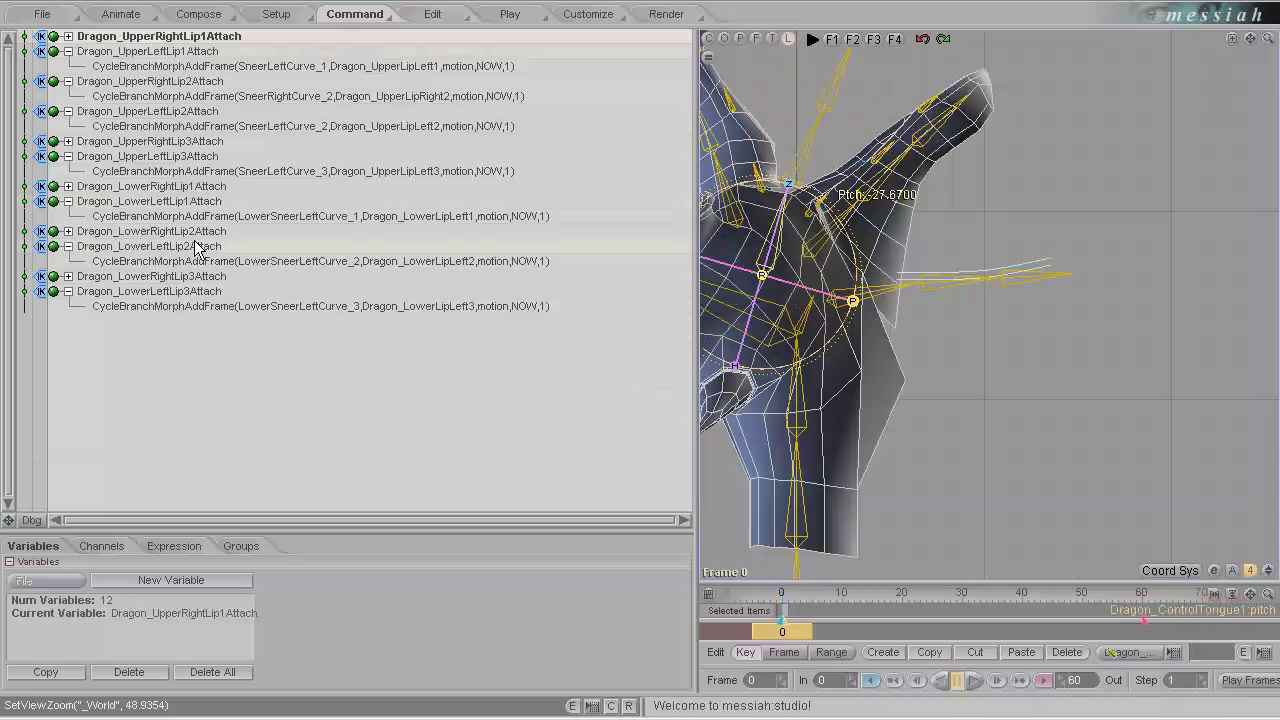
# Create a new expression variable named Dragon_TongueAttach at the end of the lip attach expressions
pyautogui.click(69, 51)
pyautogui.click(69, 67)
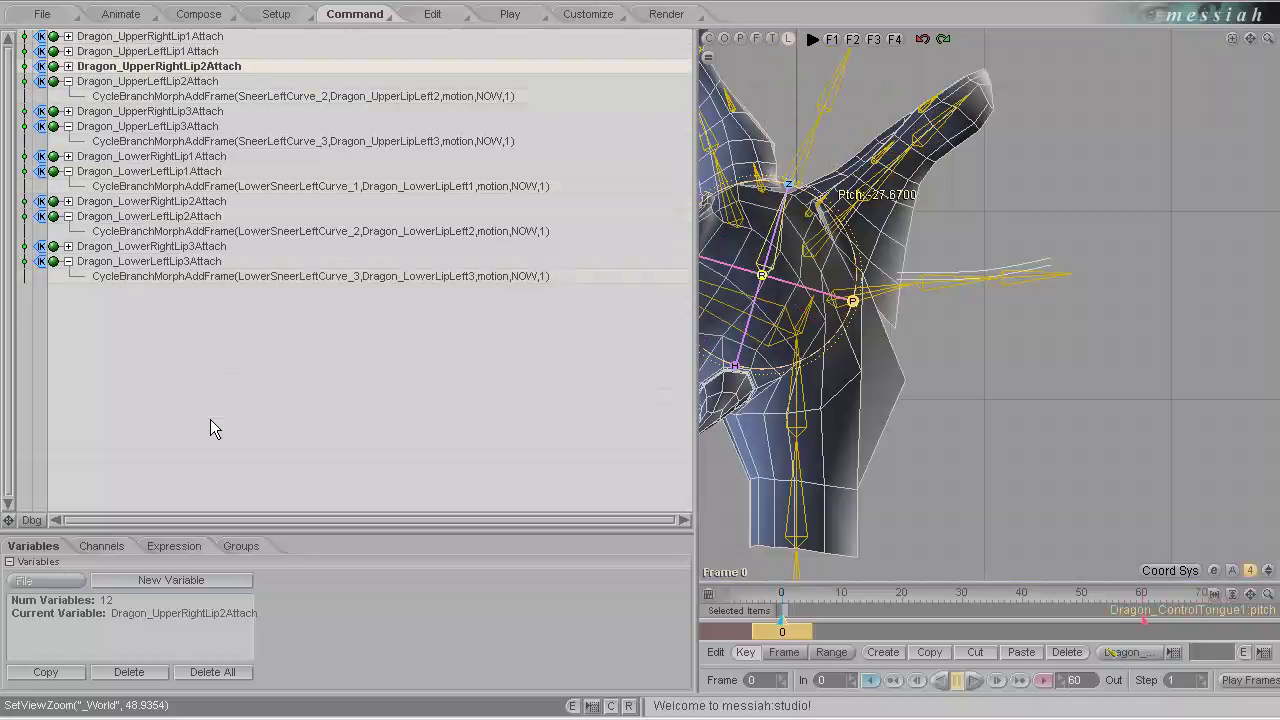
pyautogui.click(163, 581)
pyautogui.moveTo(100, 86); pyautogui.dragTo(126, 298)
pyautogui.doubleClick(115, 292)
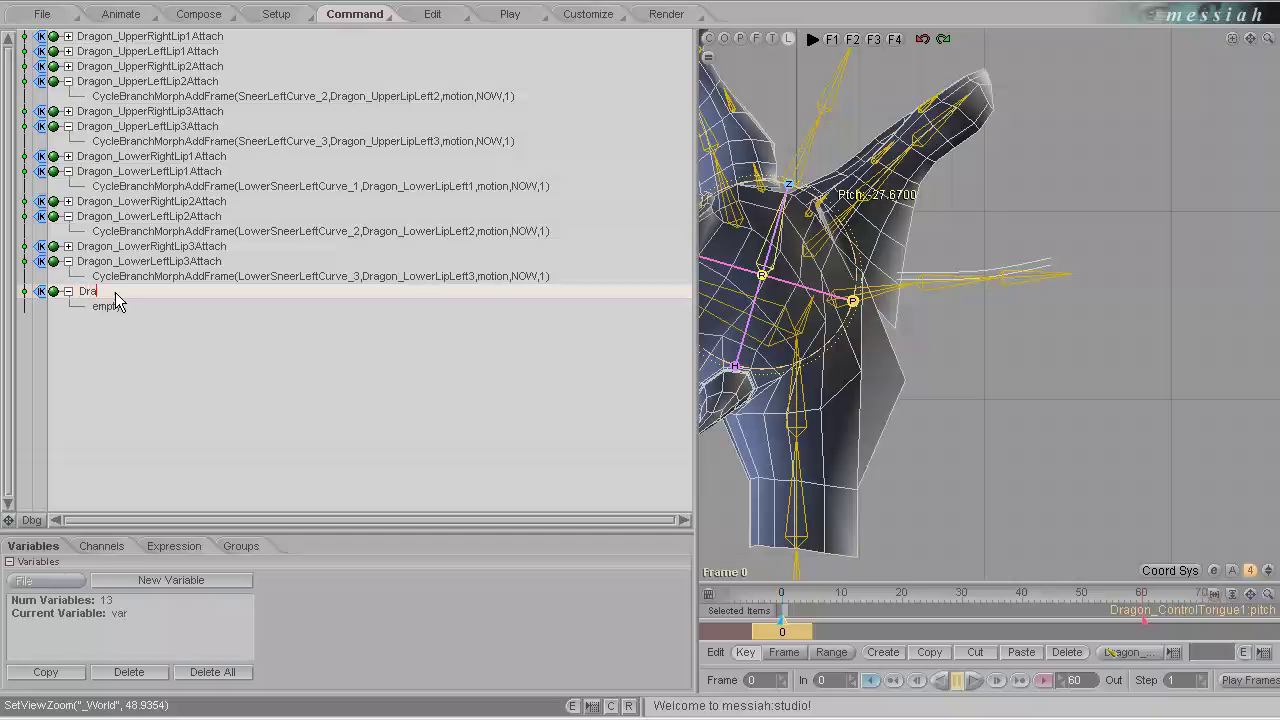
pyautogui.write('Dragon_TongueAttach')
pyautogui.press('Return')
# Choose the CycleBranchMorphAddFrame function for the Dragon_TongueAttach expression
pyautogui.click(178, 545)
pyautogui.click(661, 496)
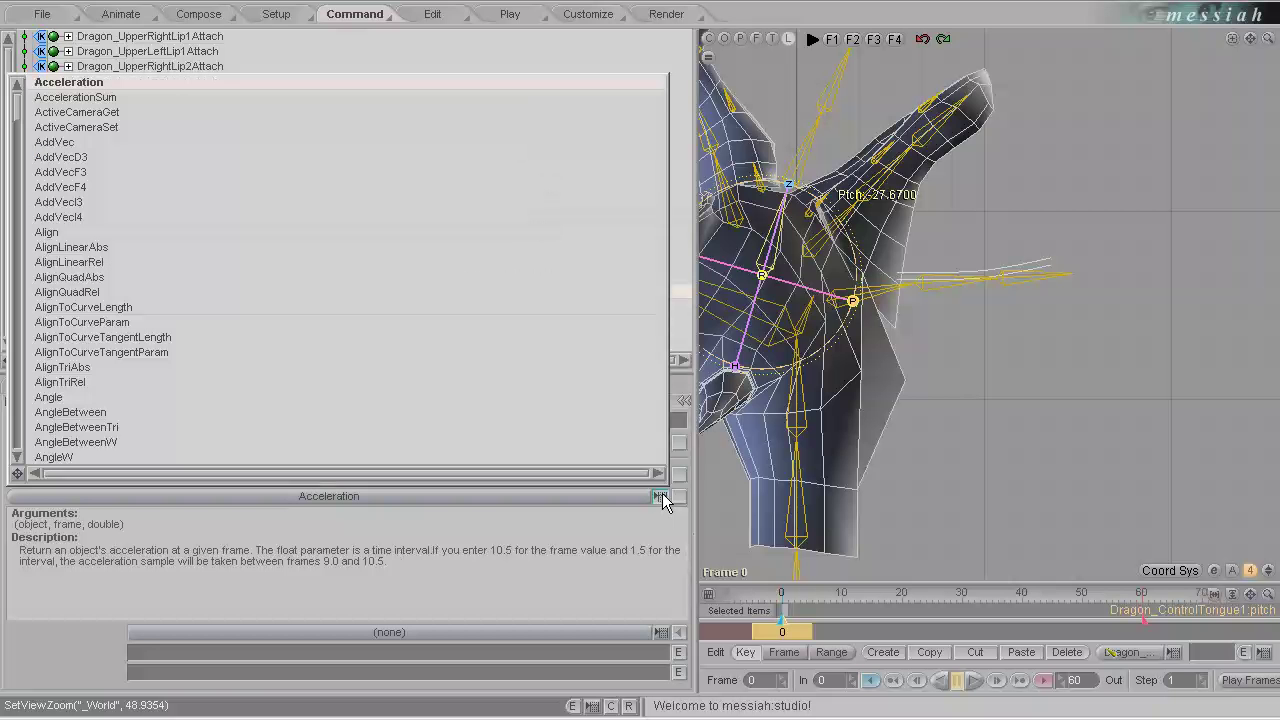
pyautogui.scroll(-15, 72, 155)
pyautogui.scroll(10, 34, 343)
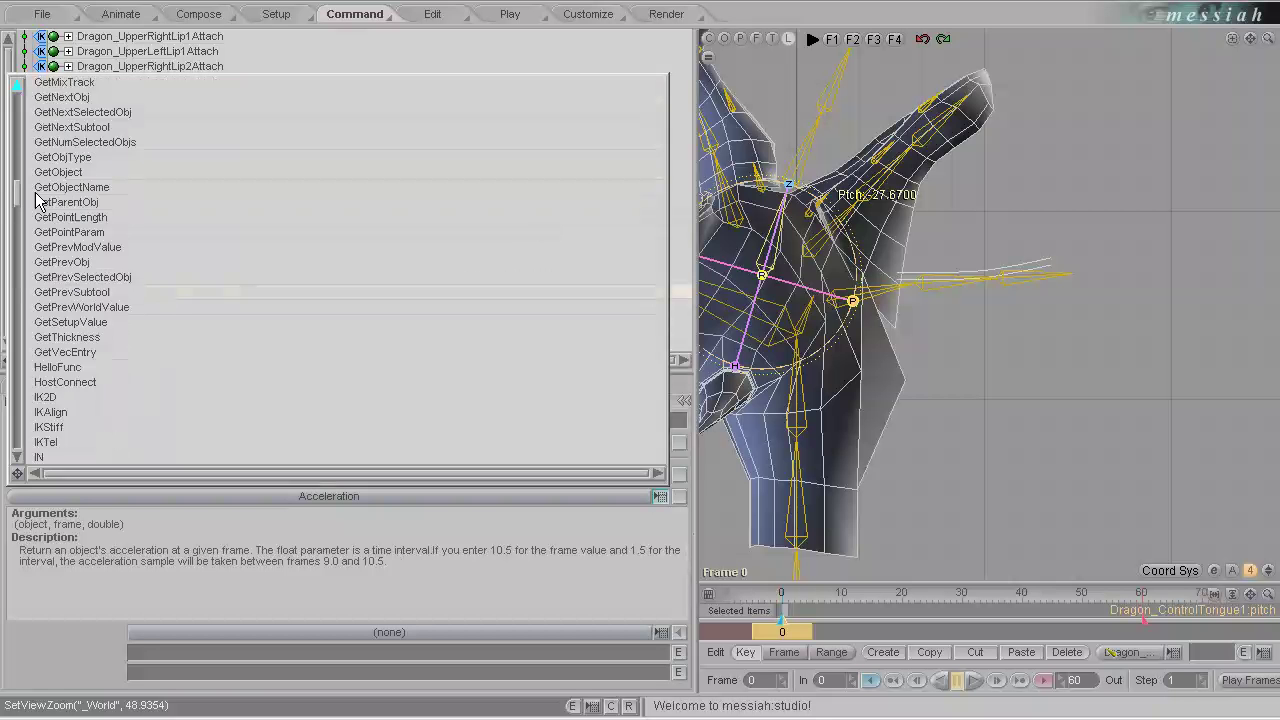
pyautogui.scroll(5, 40, 150)
pyautogui.click(143, 322)
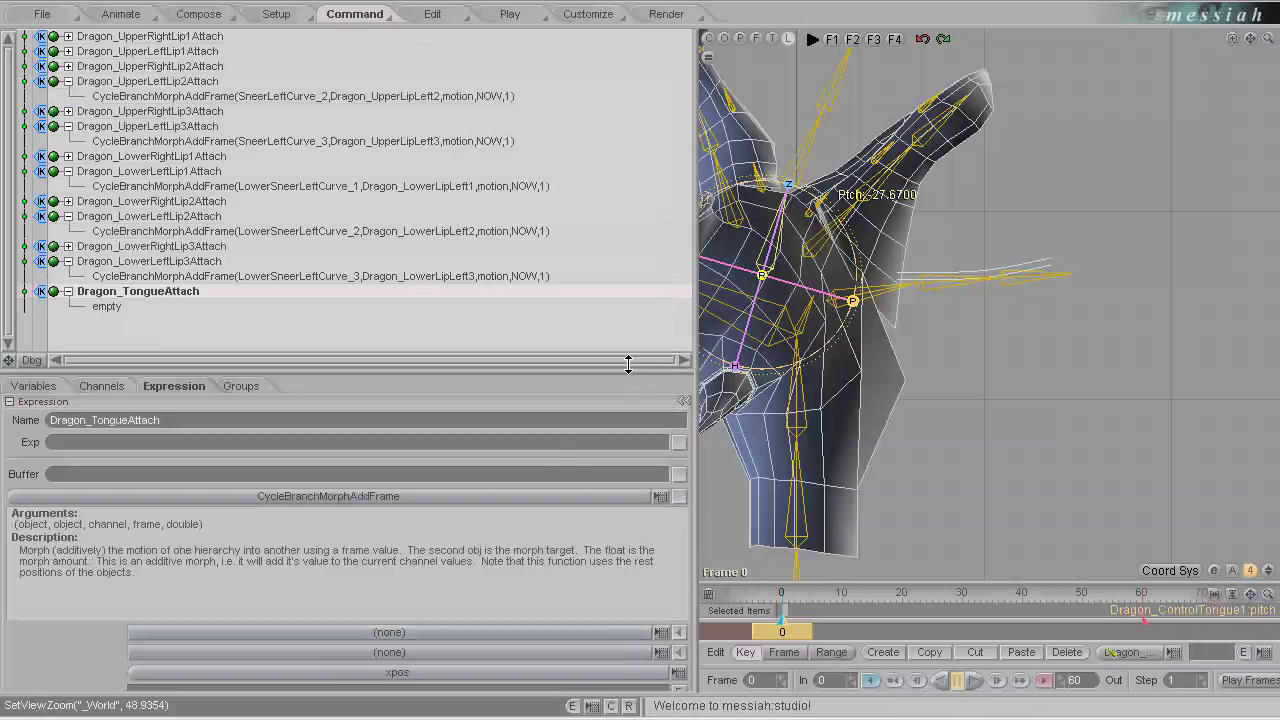
# Assign Dragon_Tongue_Bone_1 as the function's first object and Dragon_ControlTongue1 as its morph target
pyautogui.moveTo(628, 364); pyautogui.dragTo(628, 285)
pyautogui.click(679, 572)
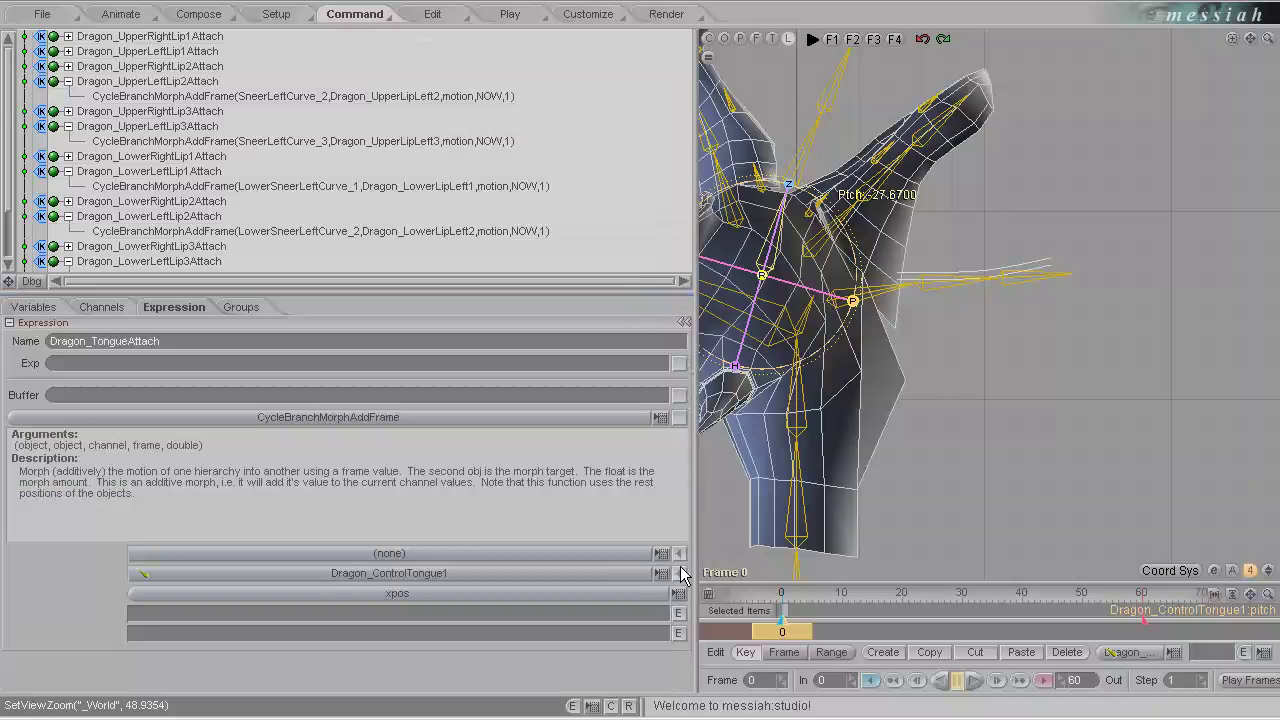
pyautogui.click(855, 302)
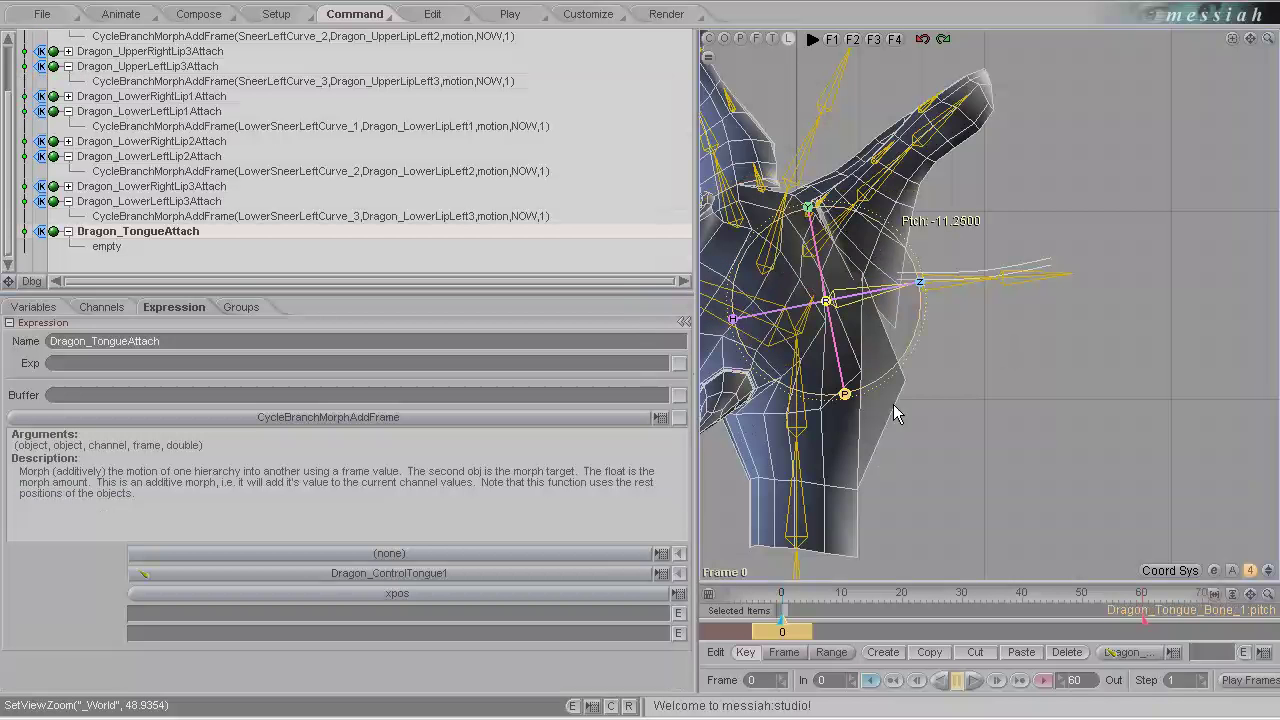
pyautogui.click(679, 555)
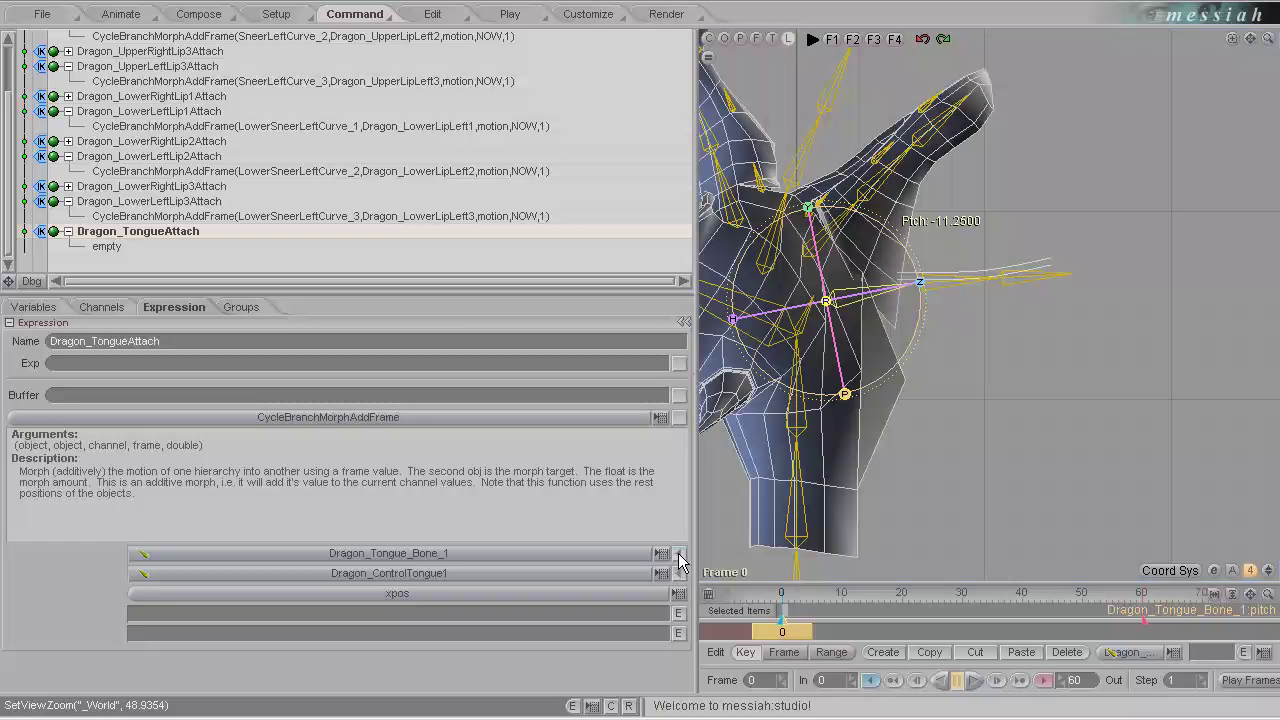
# Set the function's channel to rotate, frame to NOW and morph amount to 1, and insert it into the Dragon_TongueAttach expression
pyautogui.click(678, 593)
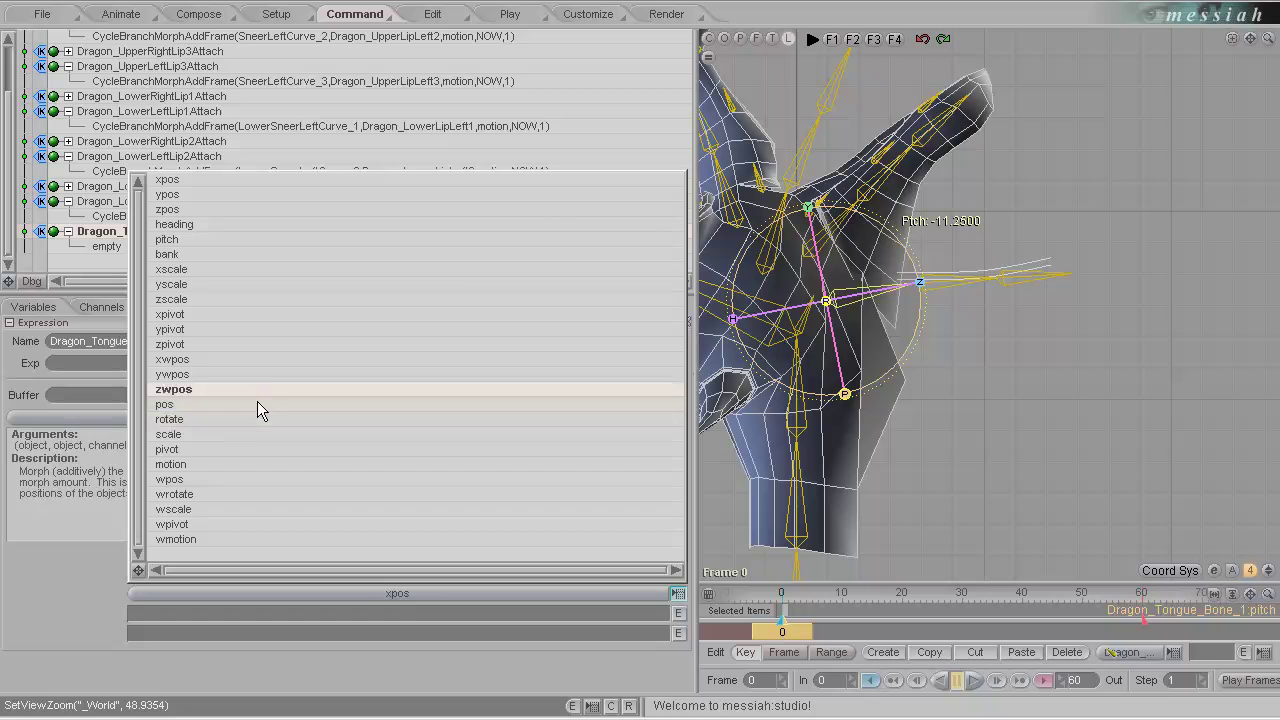
pyautogui.click(170, 419)
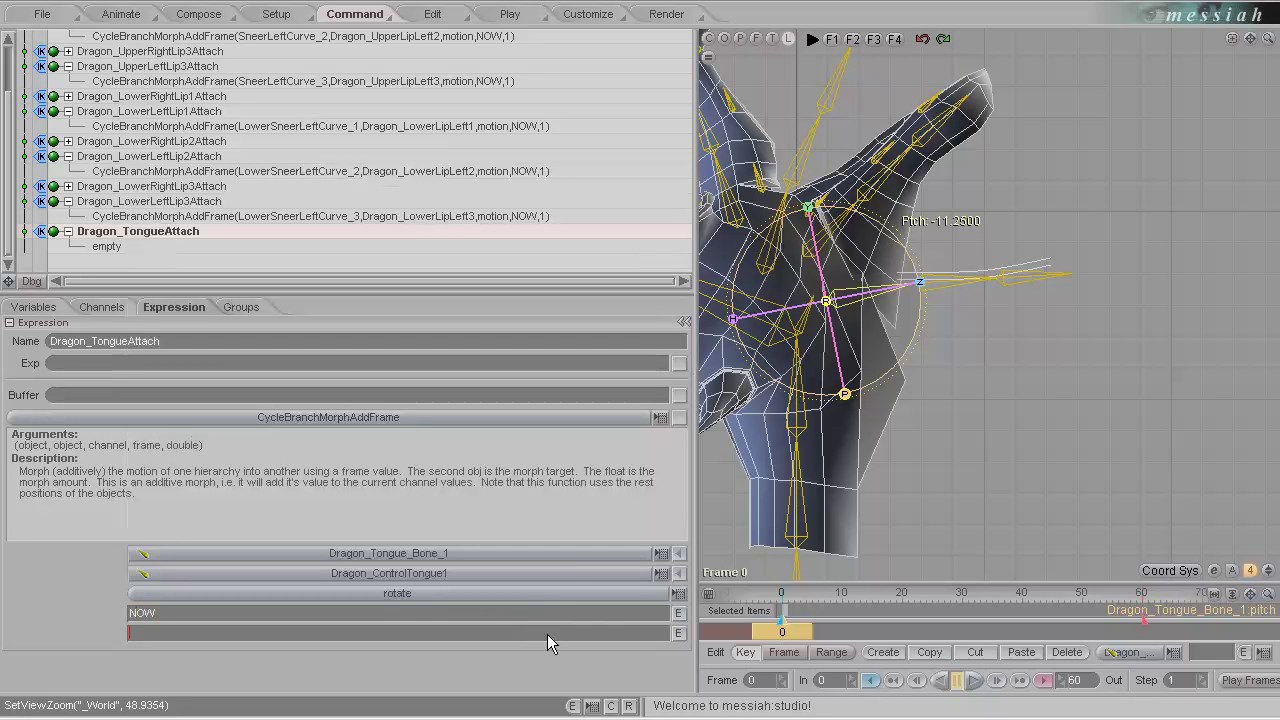
pyautogui.click(677, 418)
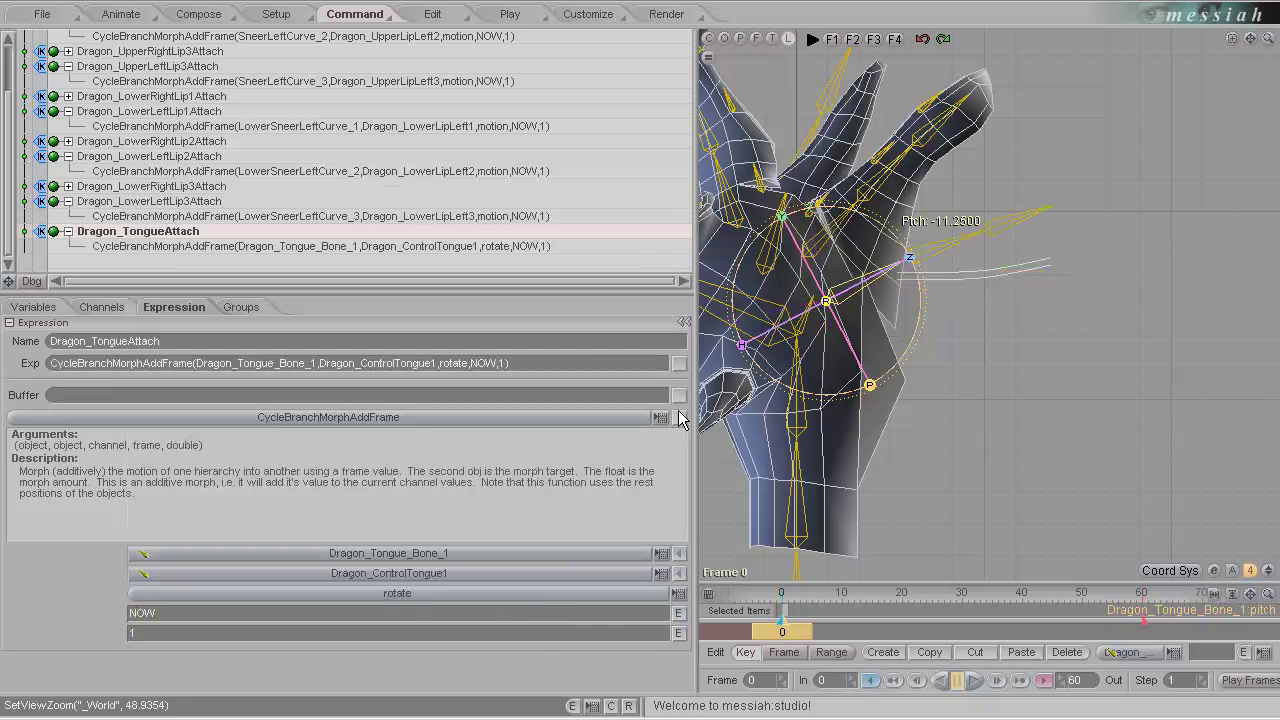
# Test the tongue control by pitching Dragon_ControlTongue2 to -3.75 and 15, and Dragon_ControlTongue1 to -35.67
pyautogui.click(775, 238)
pyautogui.scroll(-1, 992, 194)
pyautogui.click(802, 158)
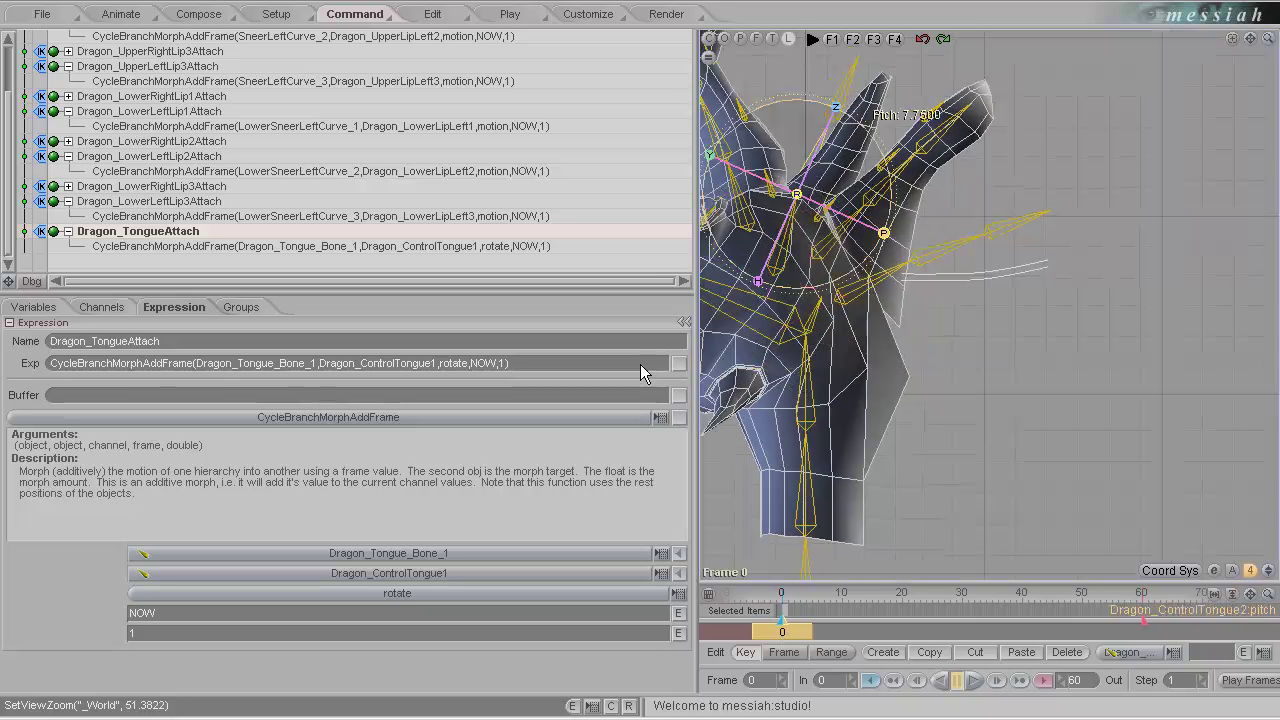
pyautogui.moveTo(881, 231)
pyautogui.mouseDown()
pyautogui.moveTo(856, 267)
pyautogui.moveTo(890, 215)
pyautogui.mouseUp()
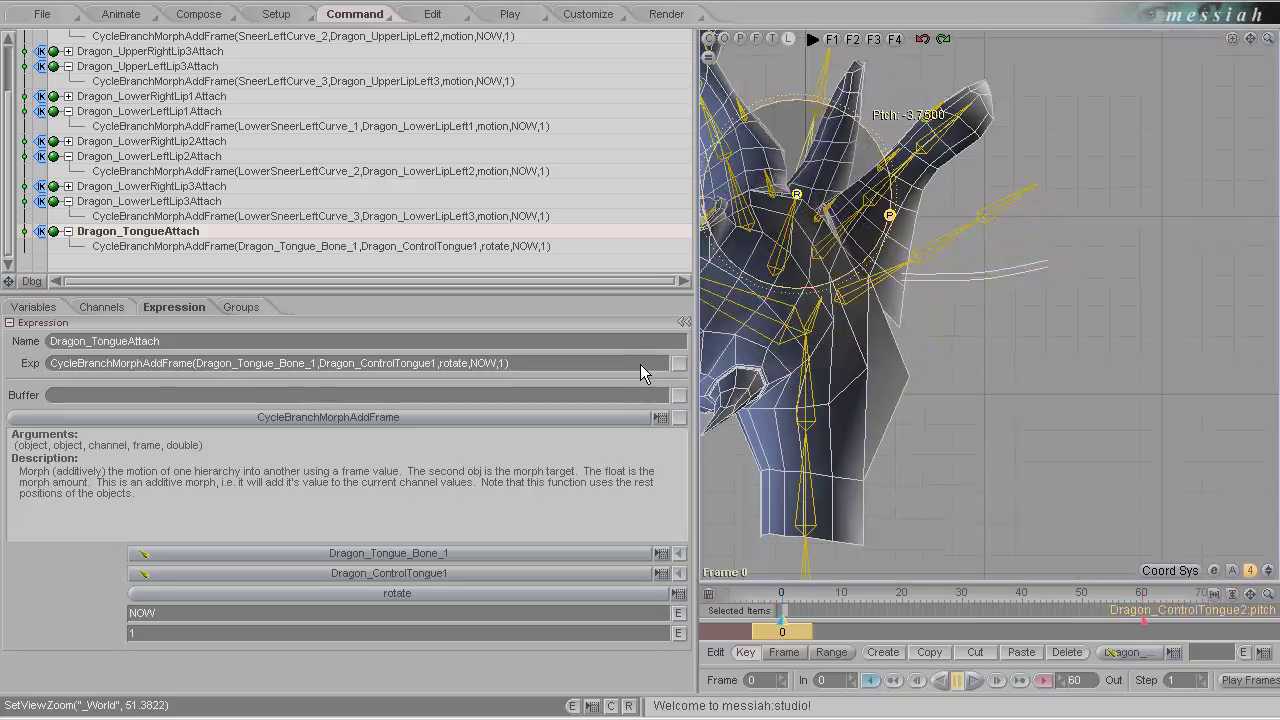
pyautogui.click(822, 80)
pyautogui.moveTo(913, 143); pyautogui.dragTo(877, 243)
pyautogui.click(811, 153)
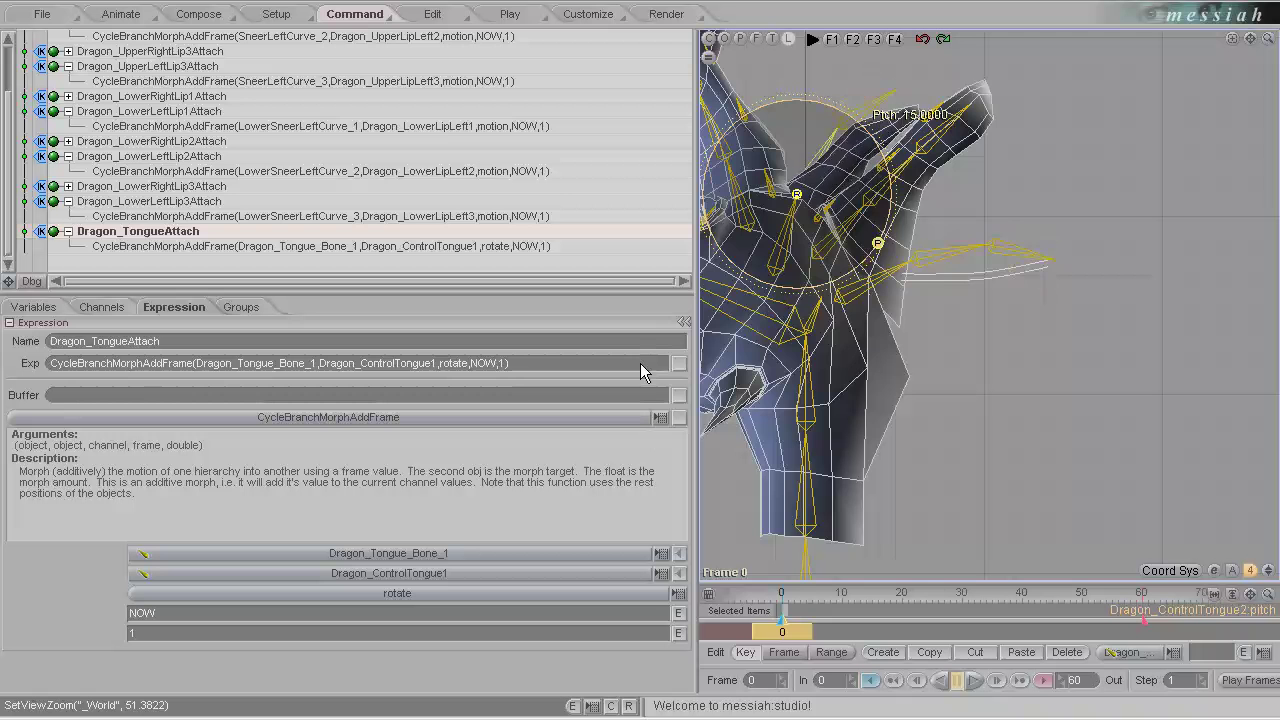
pyautogui.click(805, 268)
pyautogui.moveTo(831, 301); pyautogui.dragTo(640, 364)
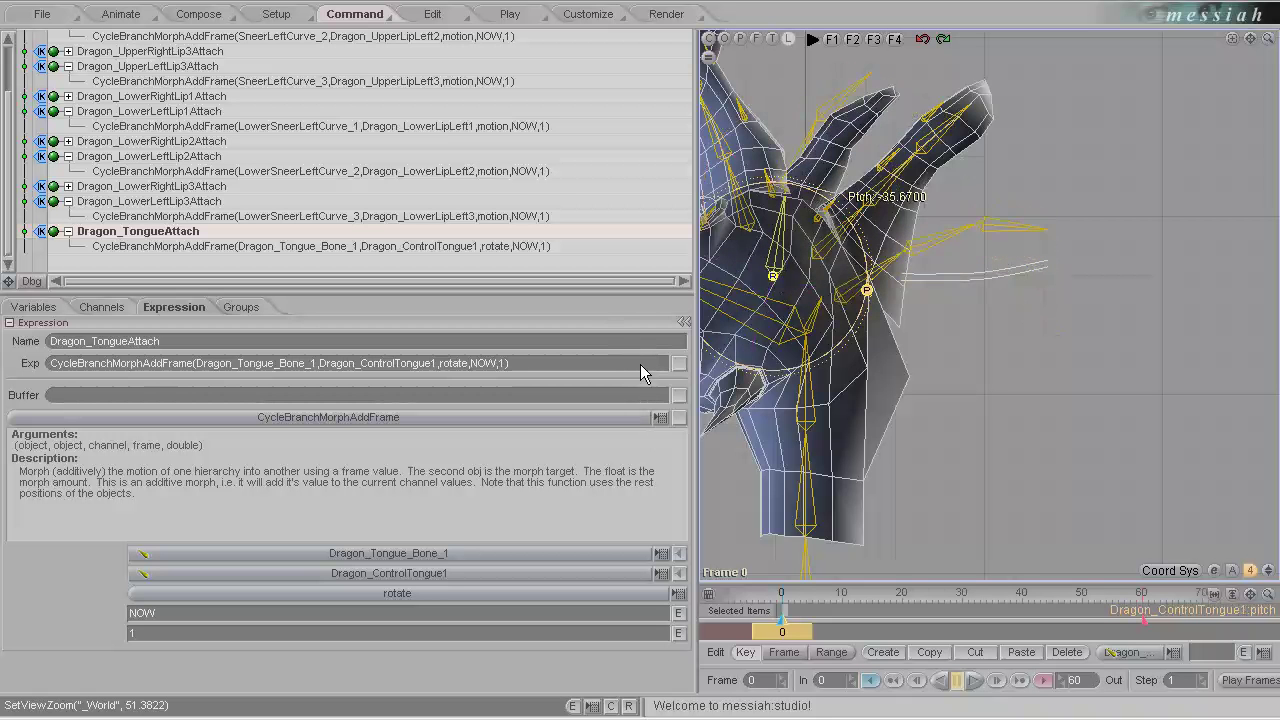
# Bend the lower jaw down by pitching Dragon_LowerJaw2, and pitch Dragon_LowerJaw3 to 34.25
pyautogui.click(888, 192)
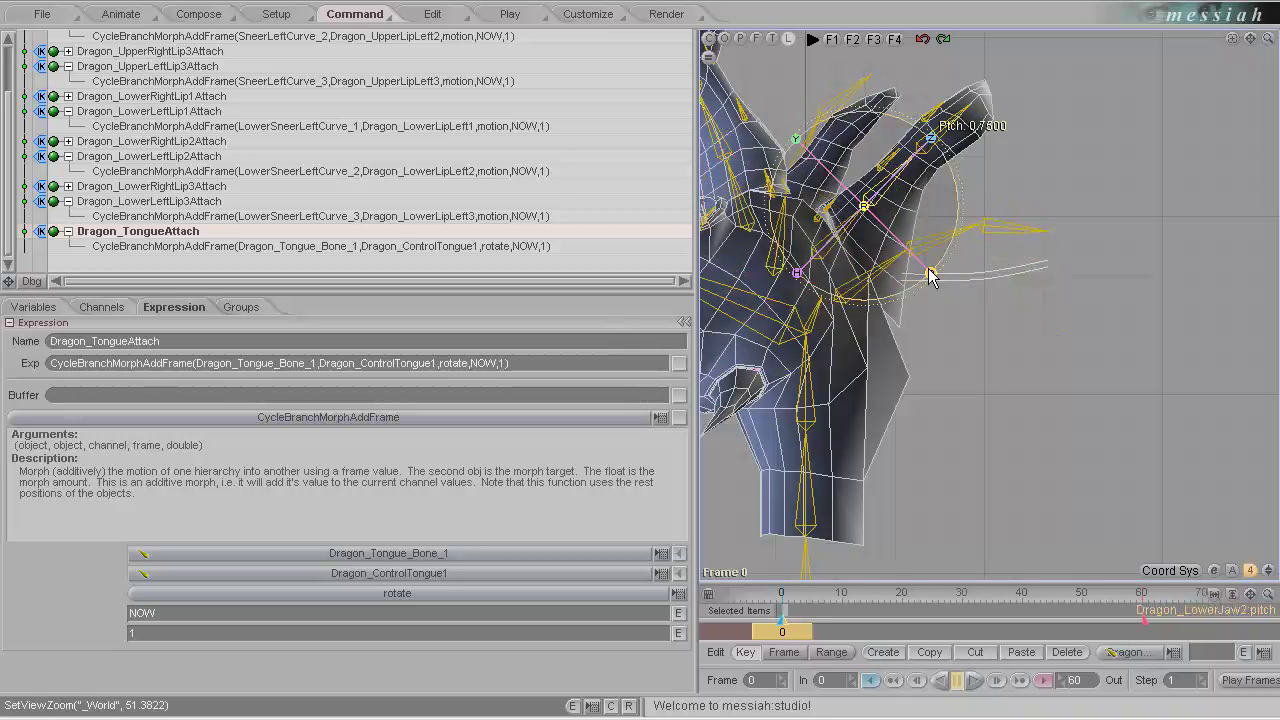
pyautogui.moveTo(930, 276); pyautogui.dragTo(640, 364)
pyautogui.click(979, 192)
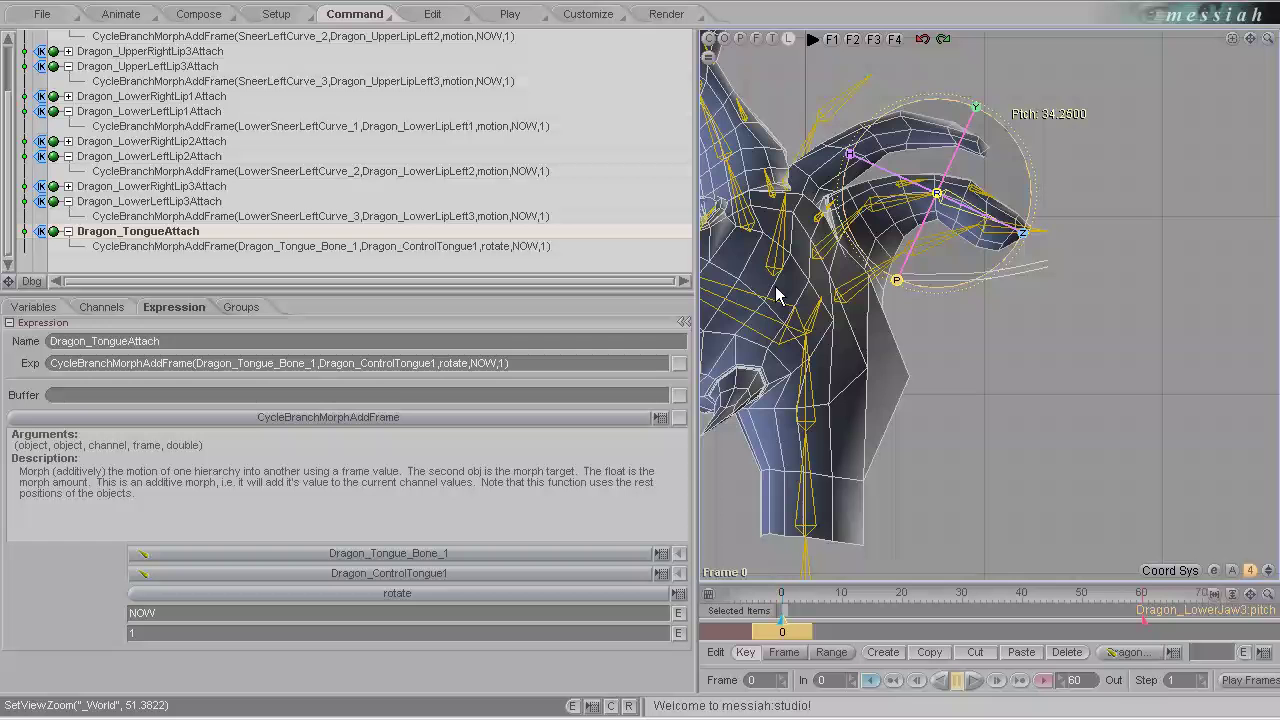
# Pitch Dragon_ControlTongue2 through 21.75 and 6.75 to -0.5, and pitch Dragon_LowerJaw1 to 23
pyautogui.click(810, 170)
pyautogui.moveTo(868, 240); pyautogui.dragTo(626, 285)
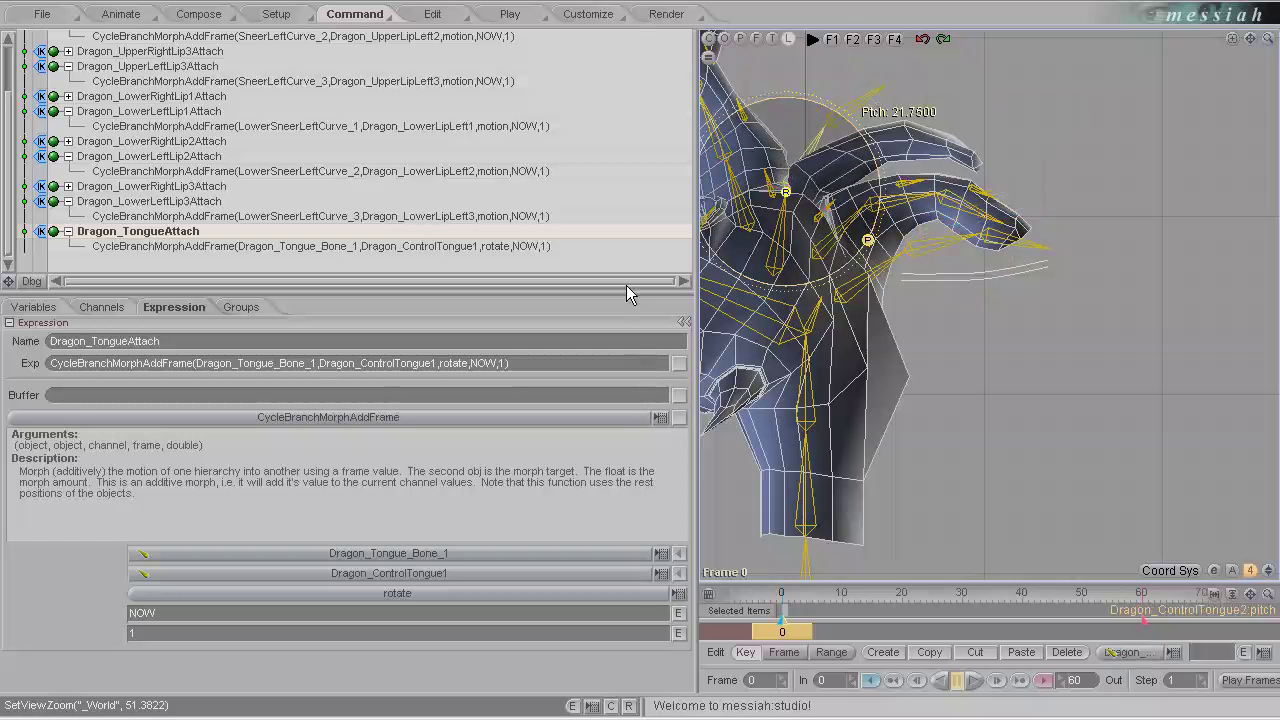
pyautogui.click(840, 95)
pyautogui.moveTo(879, 191); pyautogui.dragTo(640, 364)
pyautogui.press('Up')
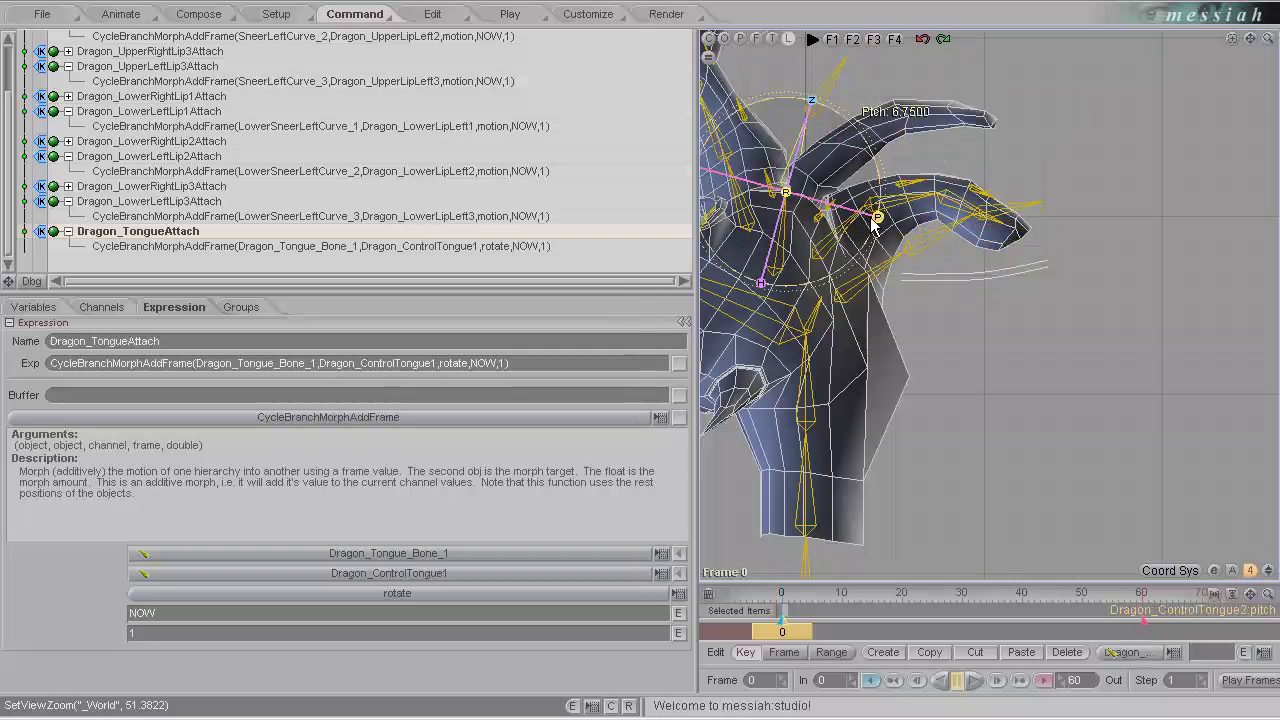
pyautogui.moveTo(874, 225); pyautogui.dragTo(640, 360)
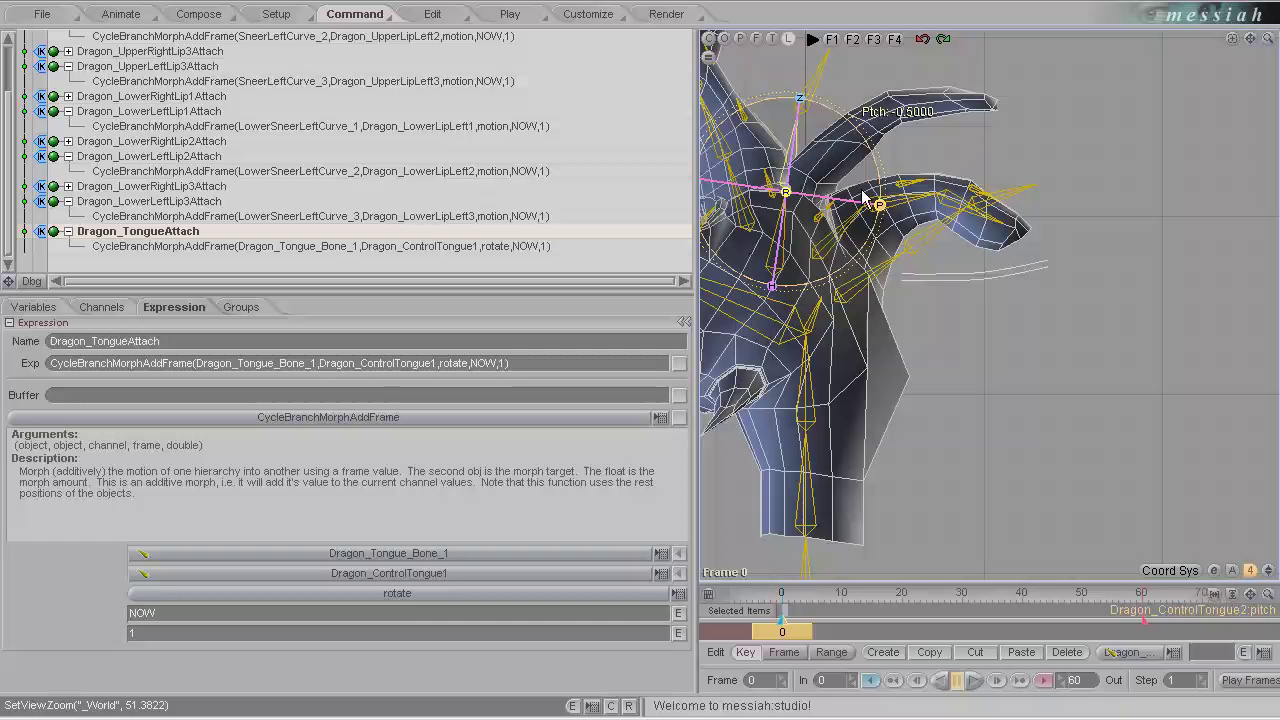
pyautogui.click(835, 251)
pyautogui.moveTo(835, 251); pyautogui.dragTo(627, 421)
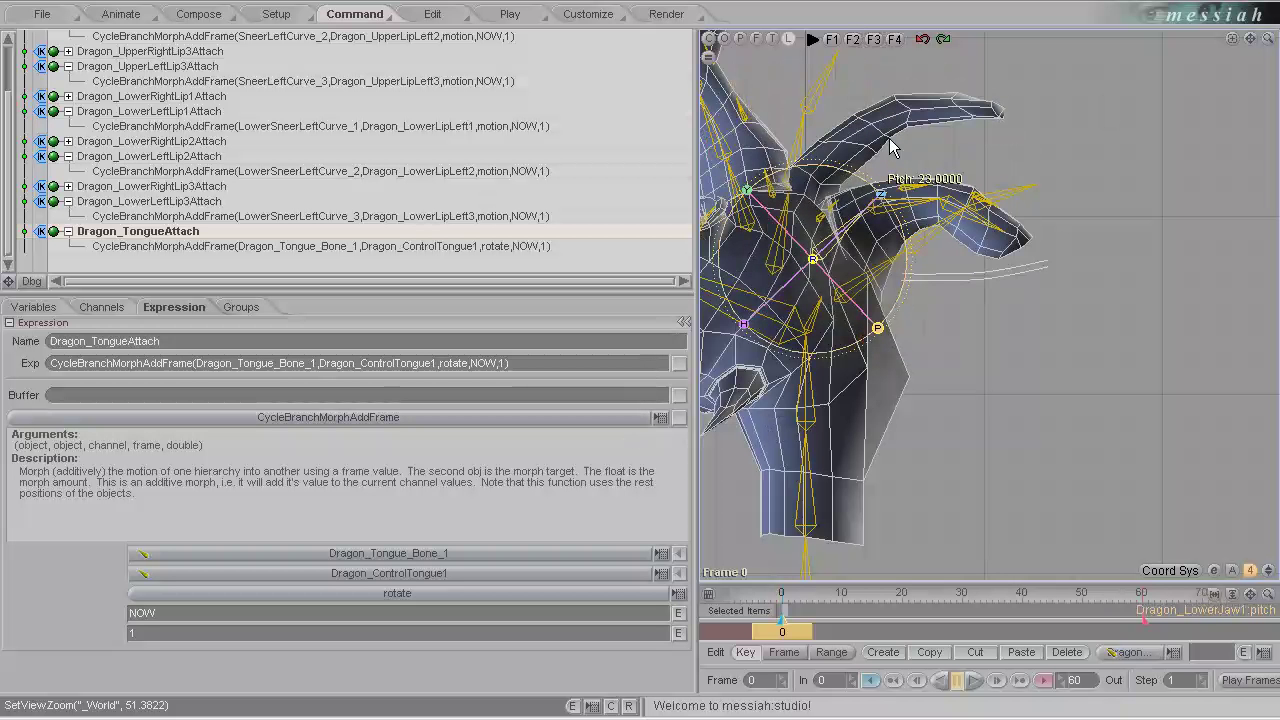
# Switch to setup mode, set the key scope to All Items, and key the rest pose at frame 0
pyautogui.click(277, 15)
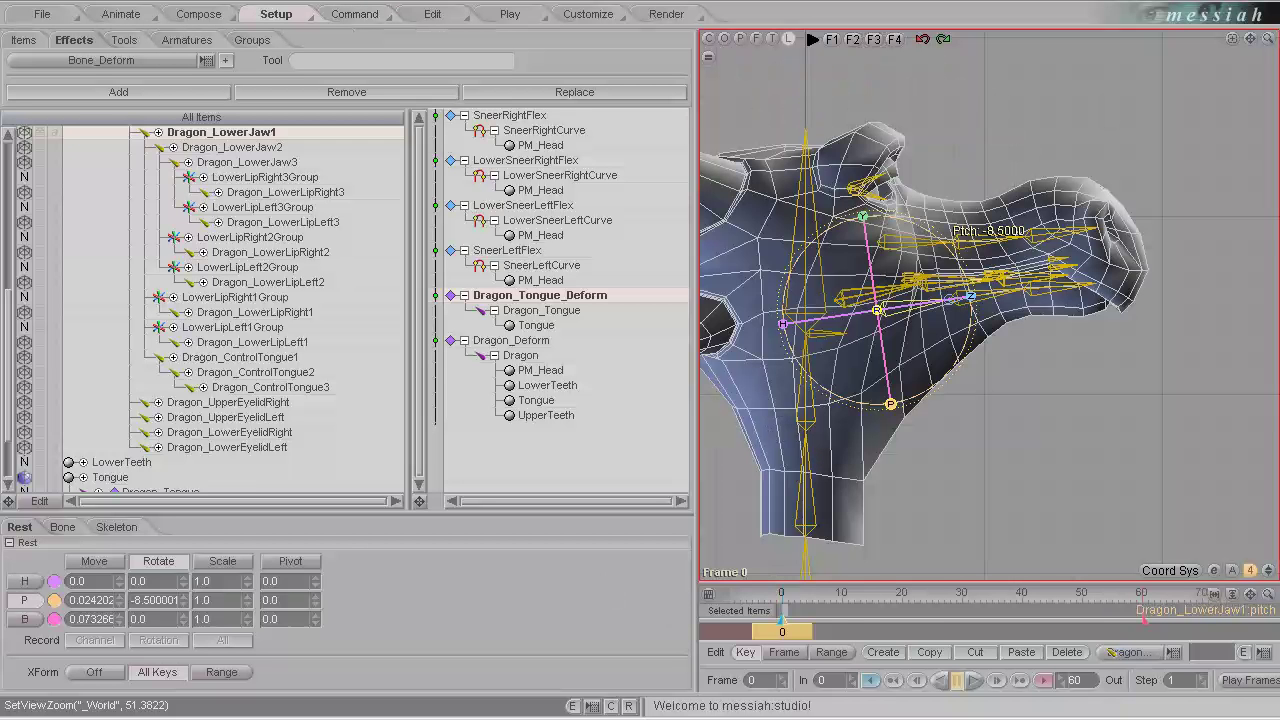
pyautogui.click(728, 618)
pyautogui.click(775, 566)
pyautogui.click(742, 610)
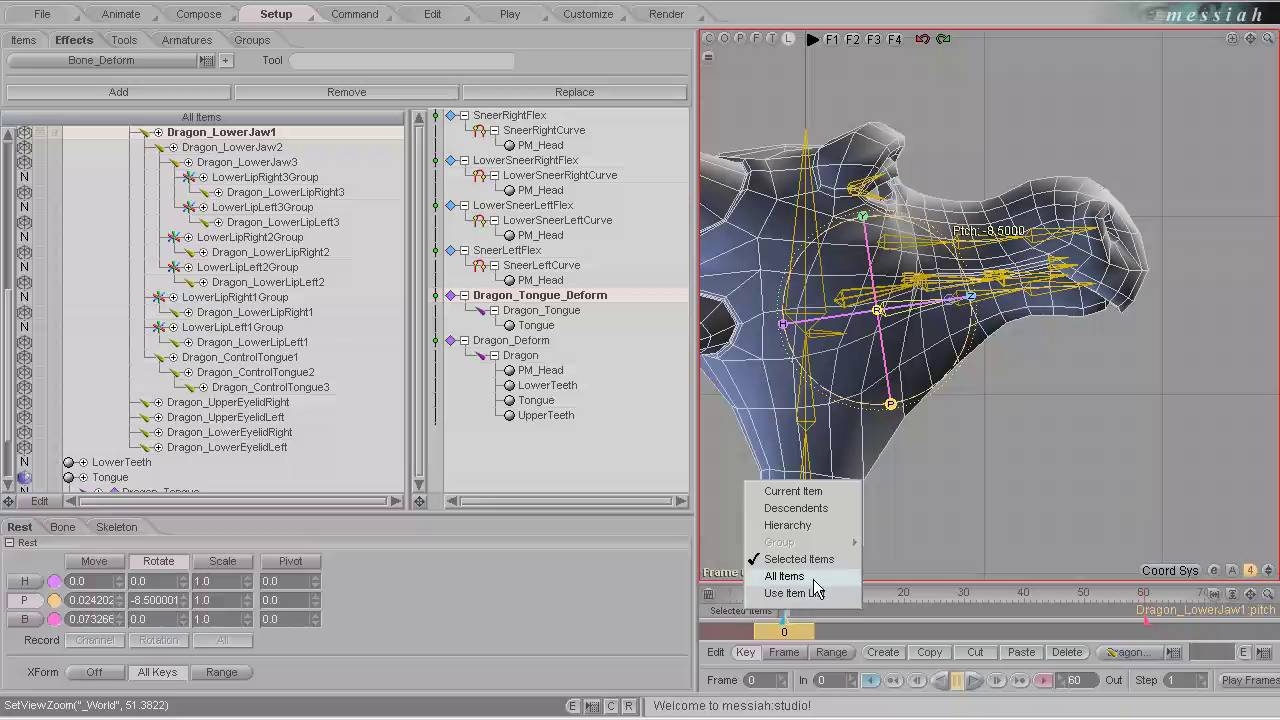
pyautogui.click(813, 579)
pyautogui.press('Return')
pyautogui.press('Return')
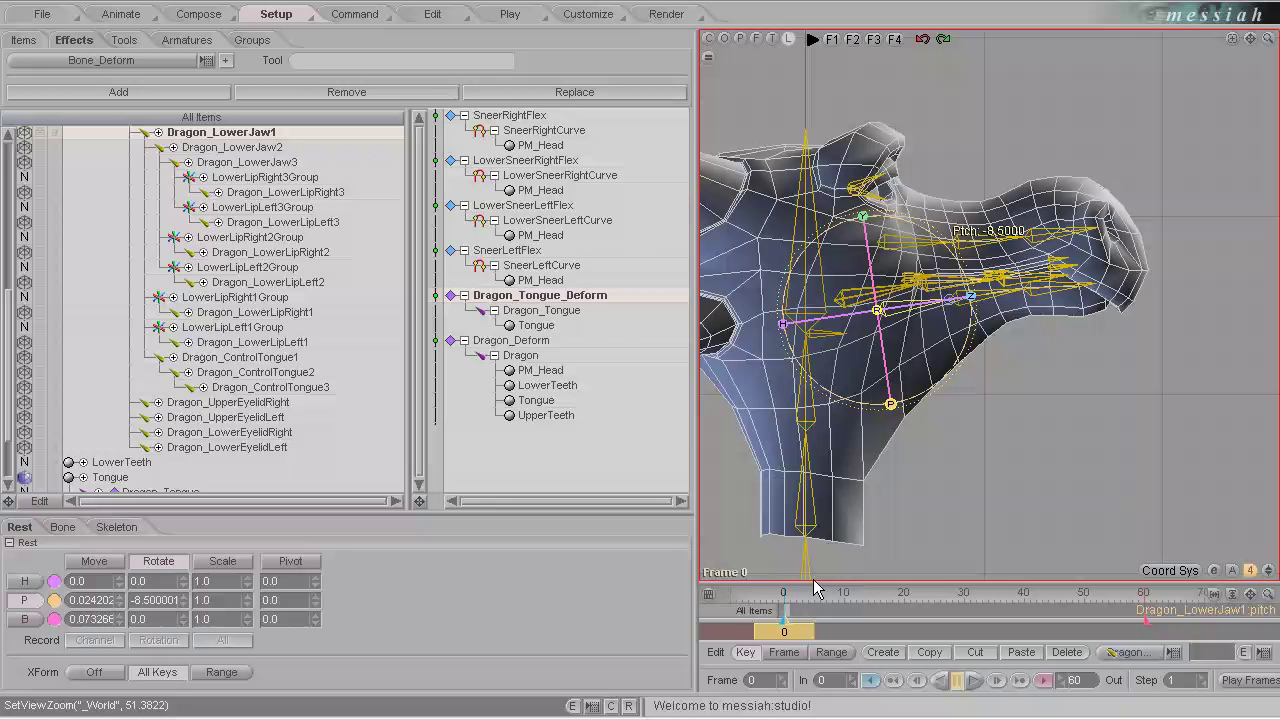
# In animate mode, set the display of Dragon_Tongue_Bone_1 to NONE and collapse the Tongue hierarchy
pyautogui.click(121, 14)
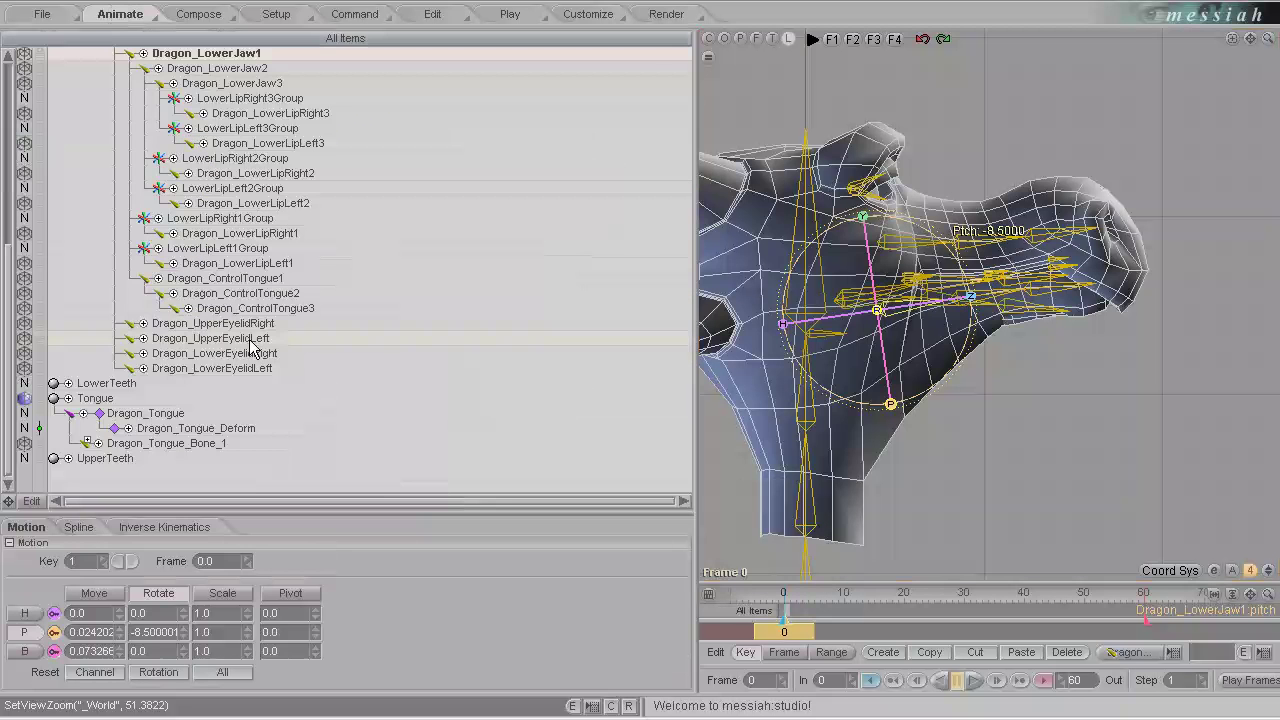
pyautogui.click(25, 445)
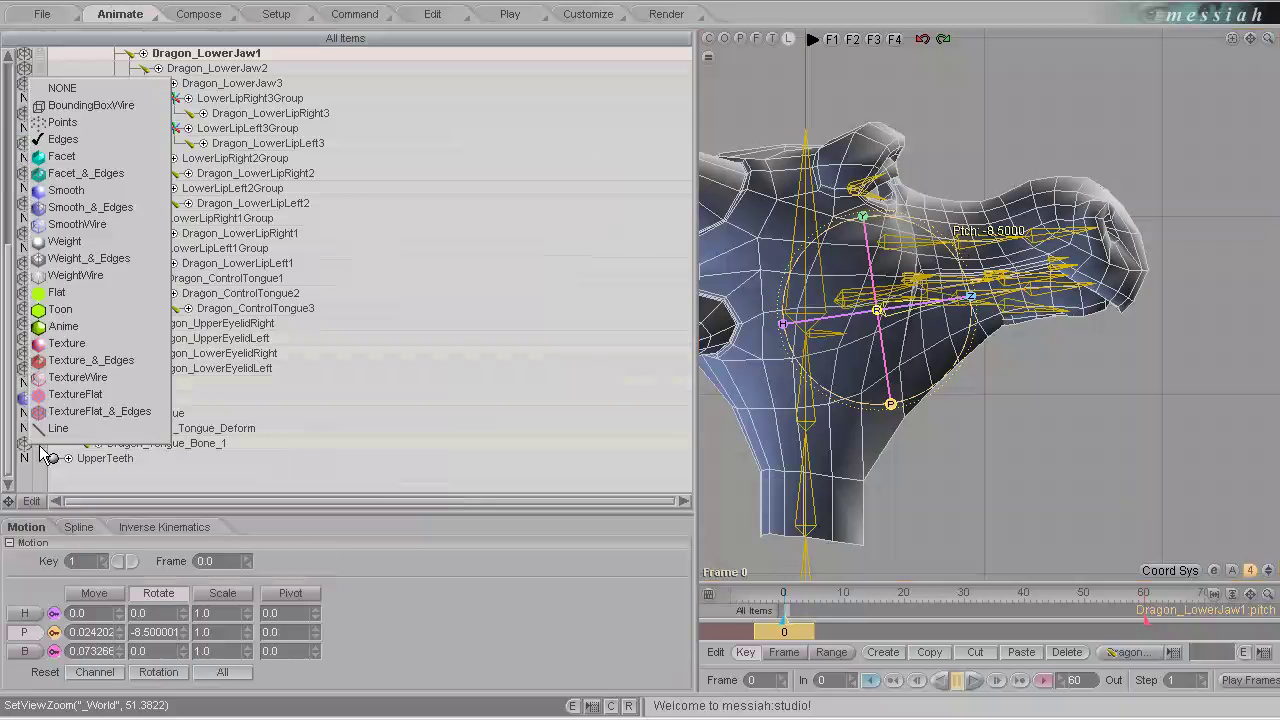
pyautogui.click(58, 88)
pyautogui.click(68, 398)
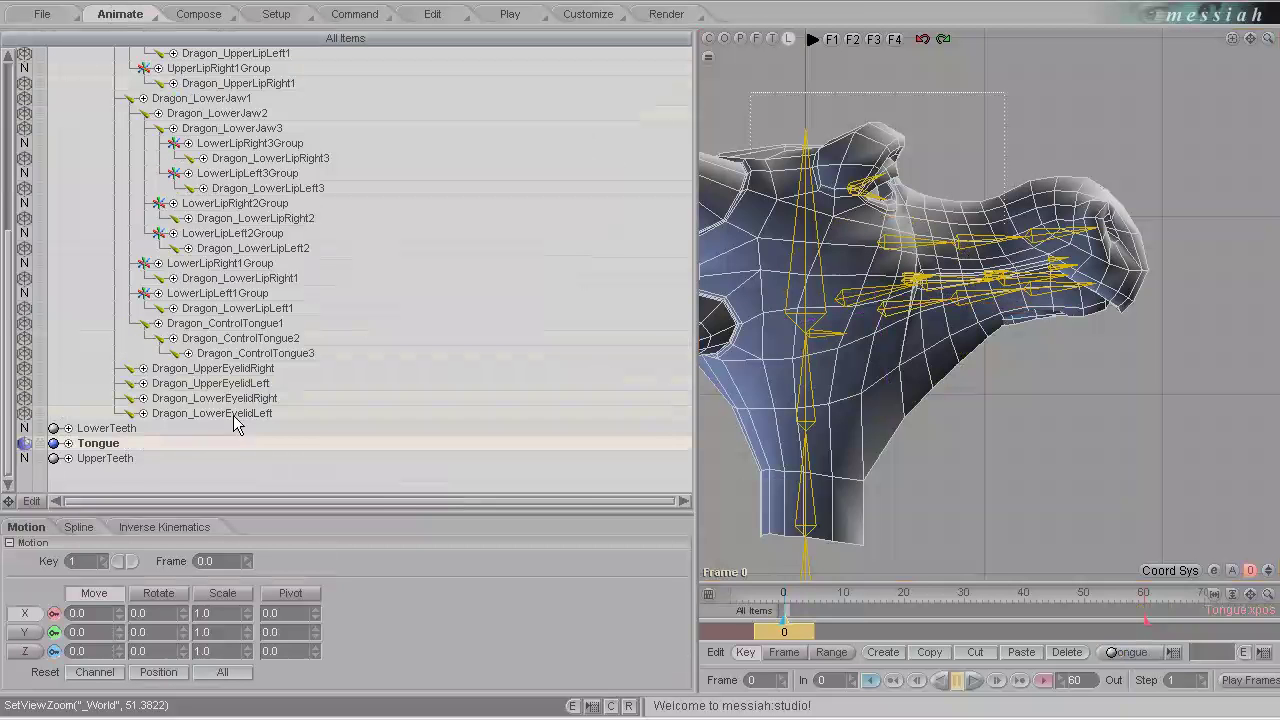
pyautogui.scroll(5, 510, 338)
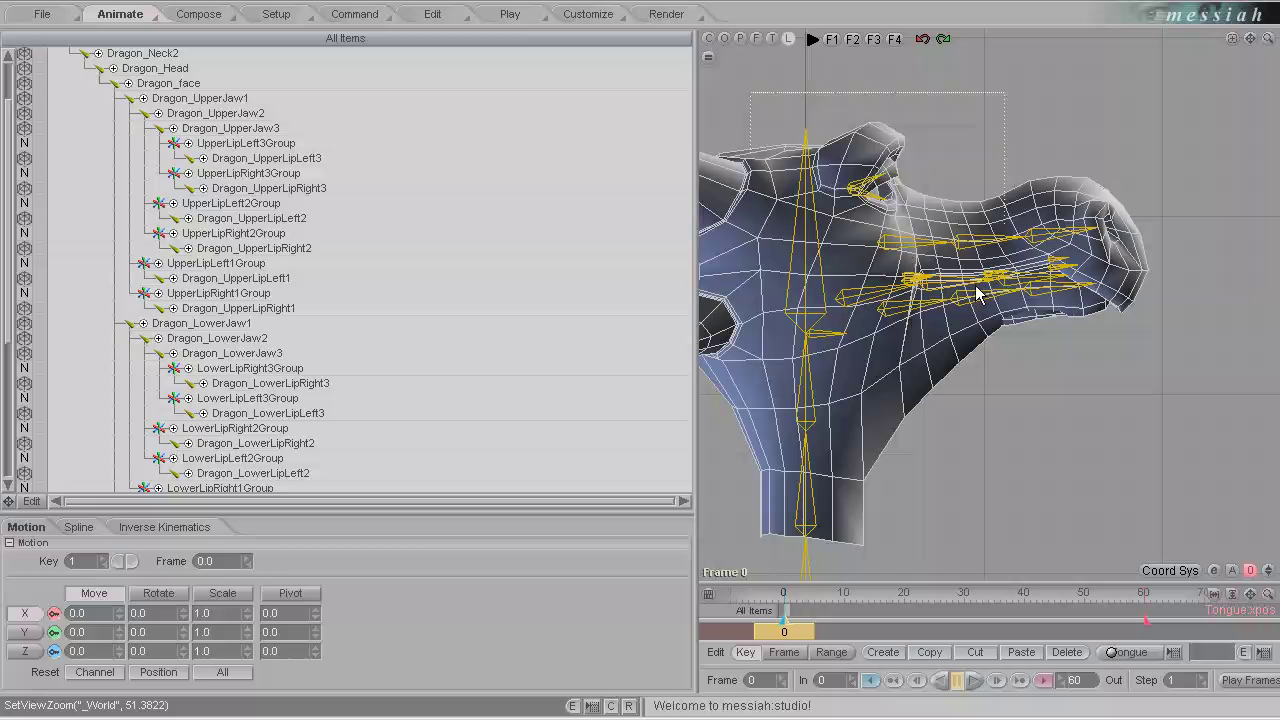
# Pose the head by pitching Dragon_Head to -12.25 and Dragon_LowerJaw1 to 18.5
pyautogui.moveTo(1079, 335); pyautogui.dragTo(850, 258)
pyautogui.click(786, 258)
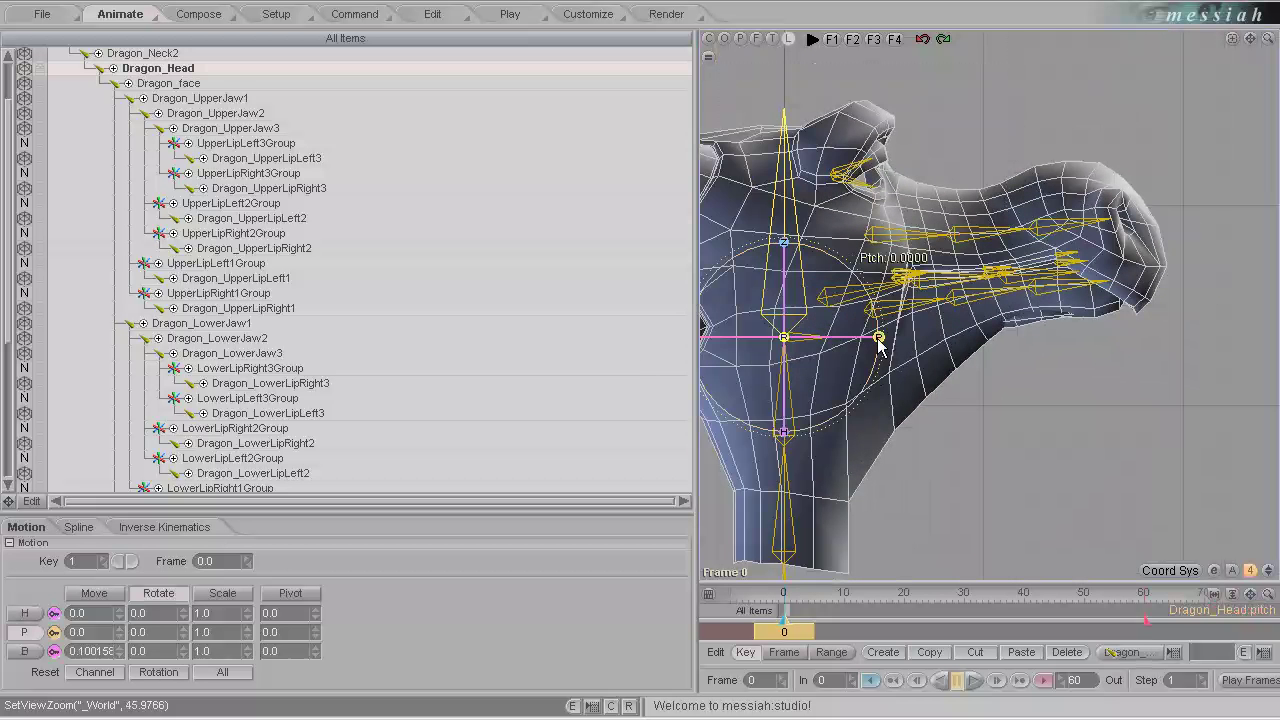
pyautogui.moveTo(878, 340); pyautogui.dragTo(915, 243)
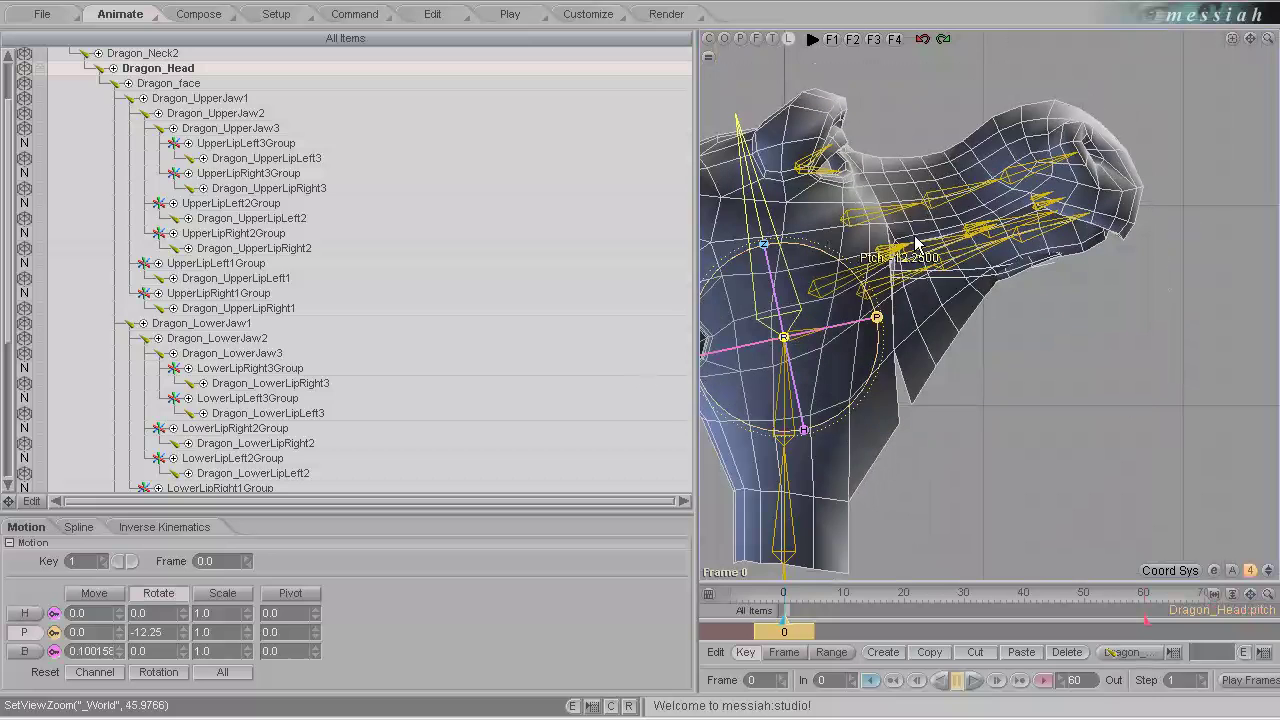
pyautogui.click(894, 277)
pyautogui.moveTo(884, 366); pyautogui.dragTo(640, 395)
# Open the Save messiah Scene File As dialog for the rigged dragon scene
pyautogui.click(42, 13)
pyautogui.click(95, 193)
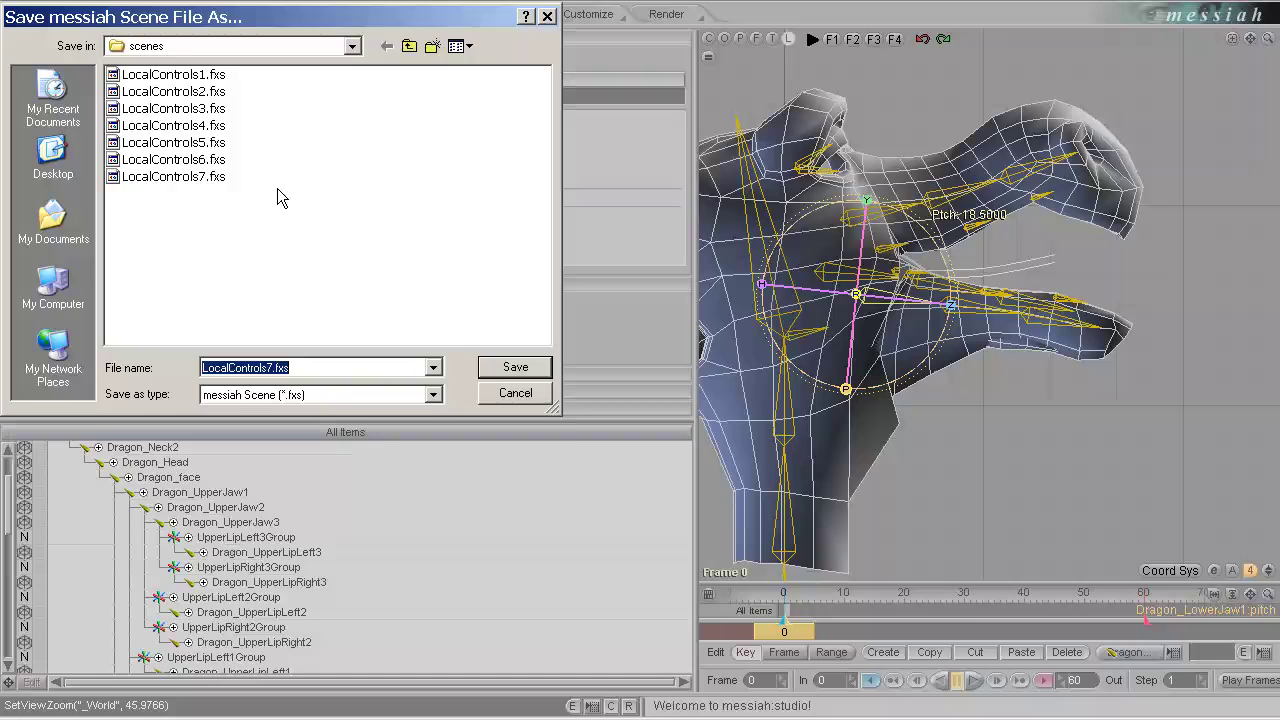